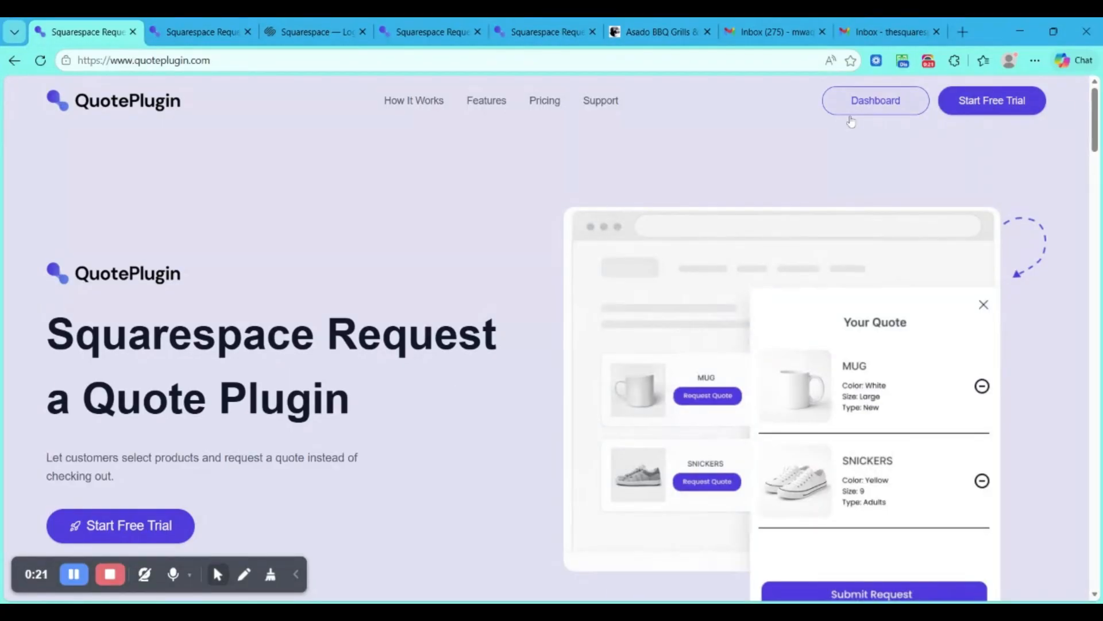
- Look over the licenses page and the Squarespace site selection page used to connect a site to QuotePlugin
click(204, 33)
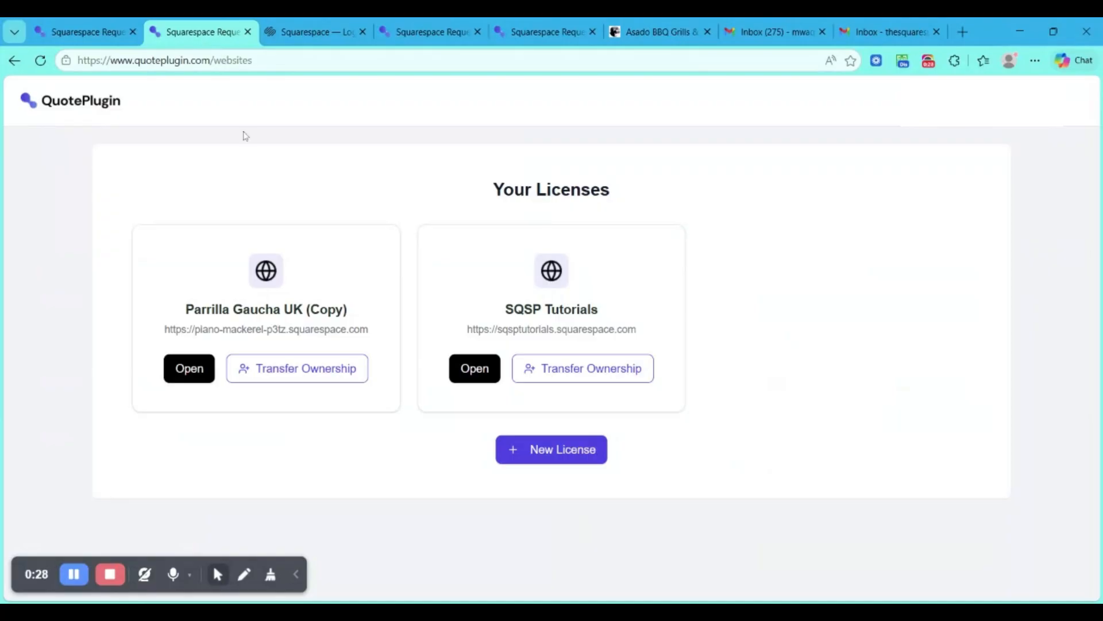
scroll(480, 215, down, 1)
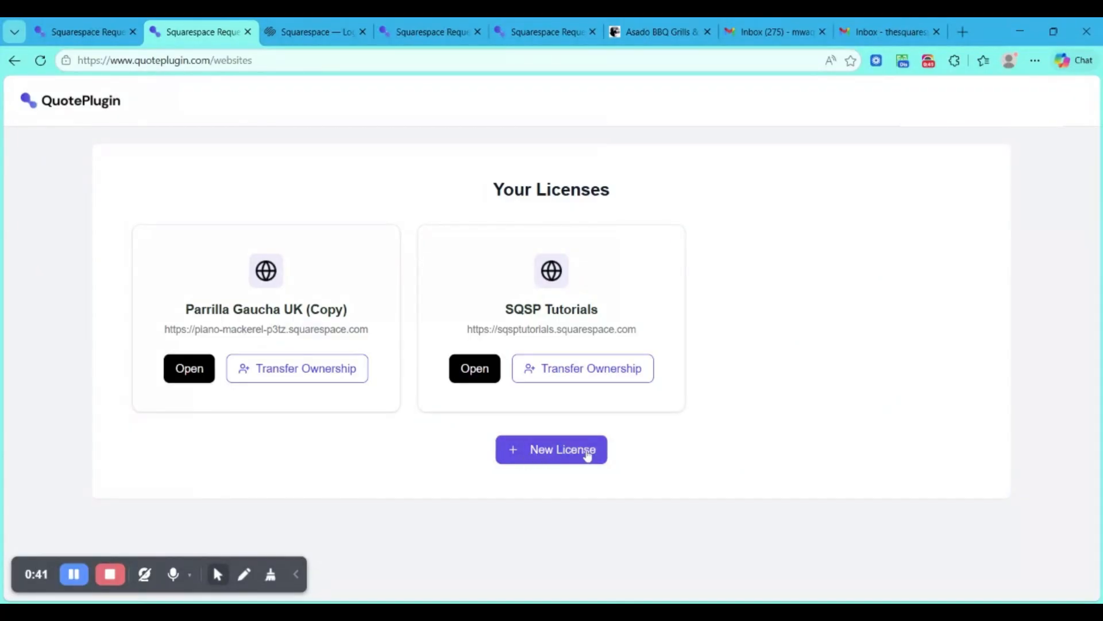
click(346, 27)
scroll(394, 325, up, 10)
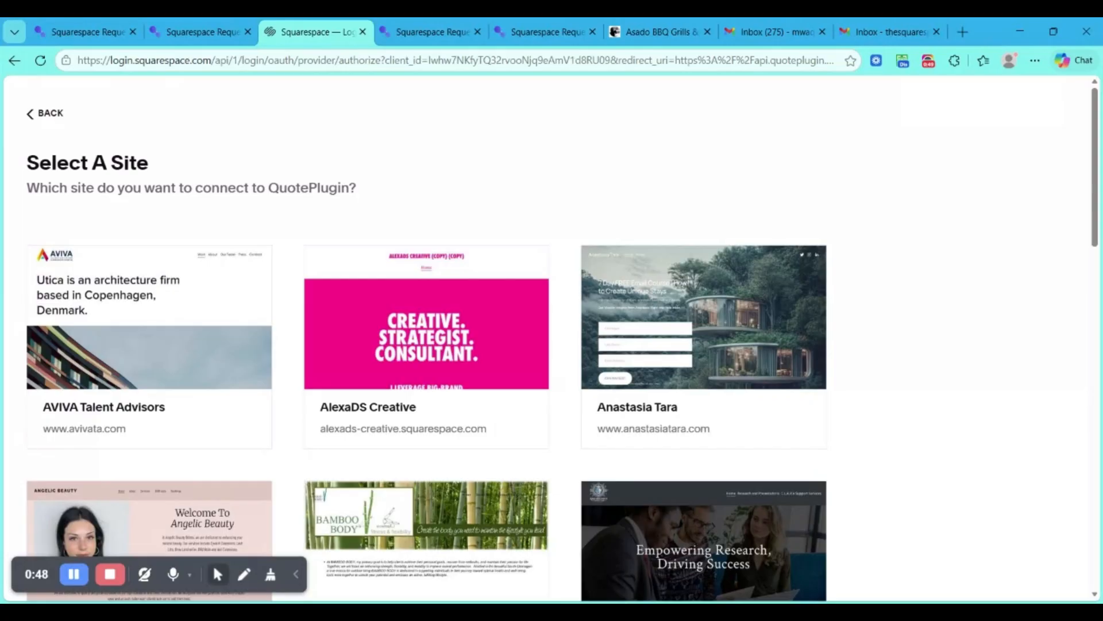
- Open the Parrilla Gaucha UK (Copy) license and review its configuration settings, color options and live preview
click(189, 32)
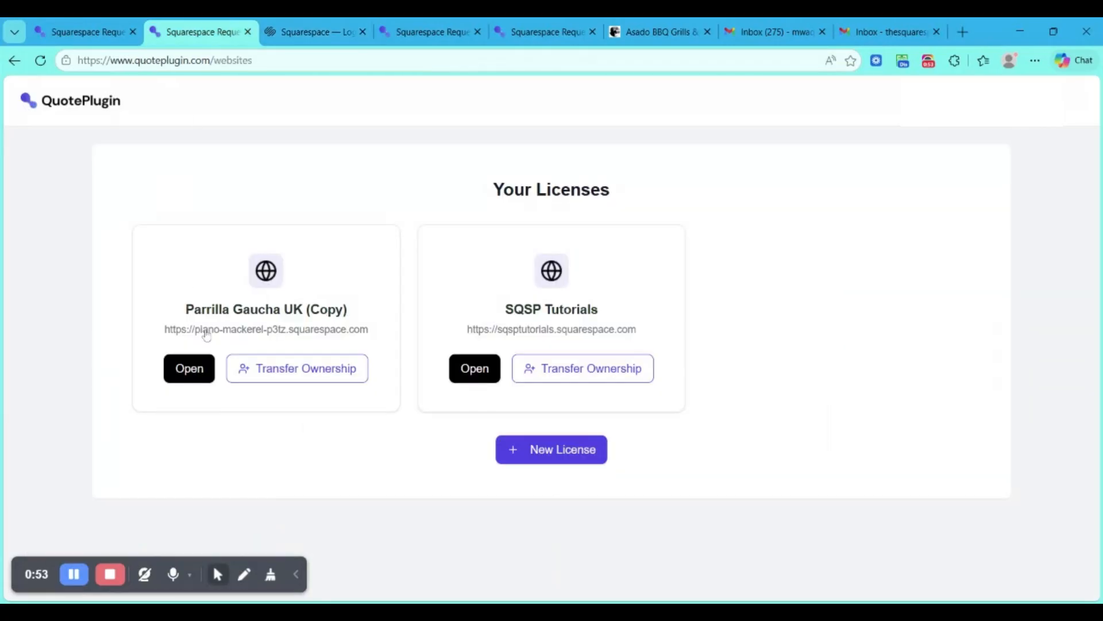
click(189, 368)
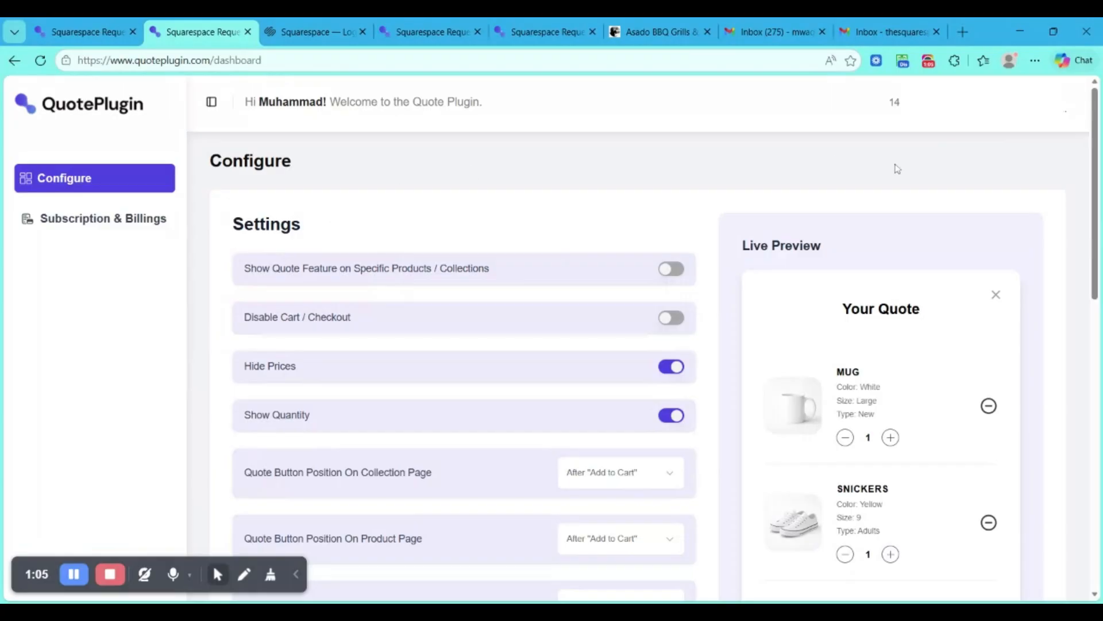
scroll(898, 169, down, 1)
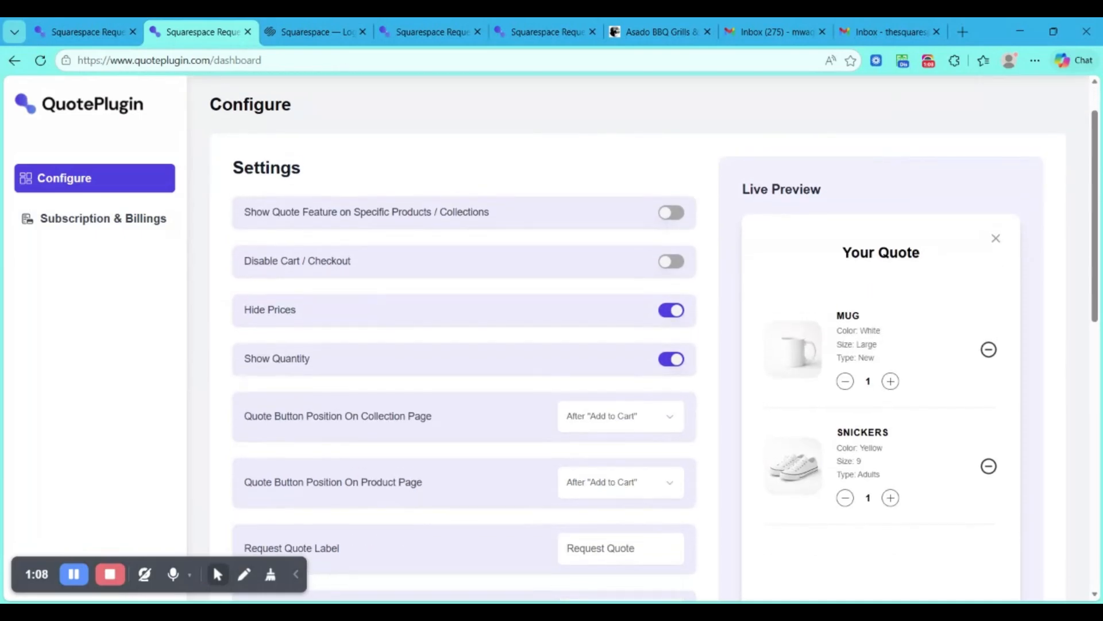
scroll(910, 221, down, 10)
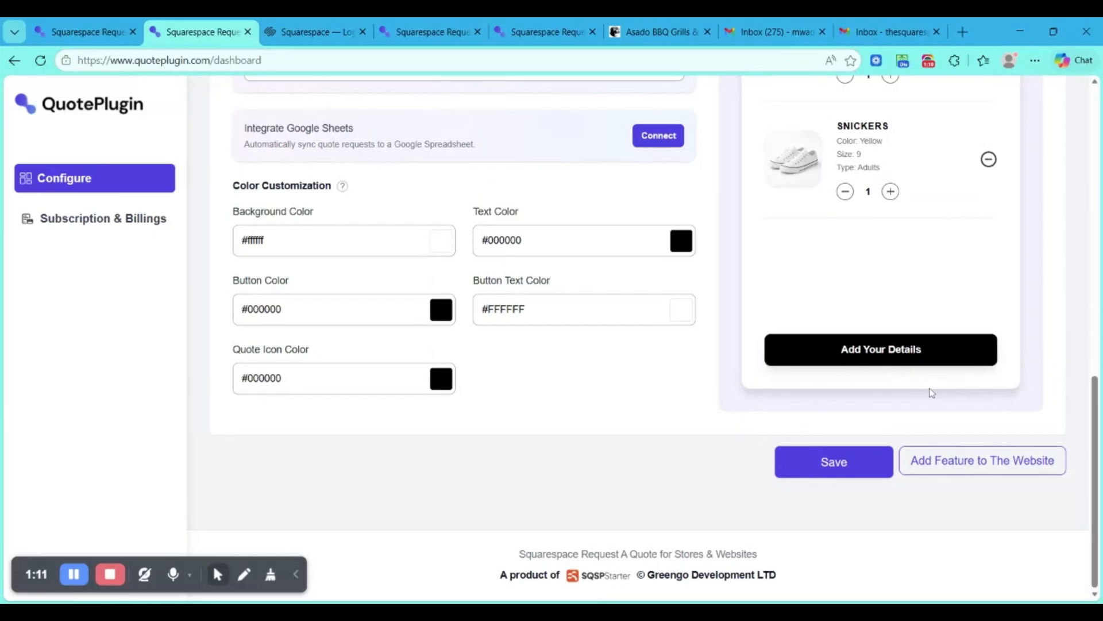
scroll(635, 333, up, 4)
scroll(637, 334, up, 6)
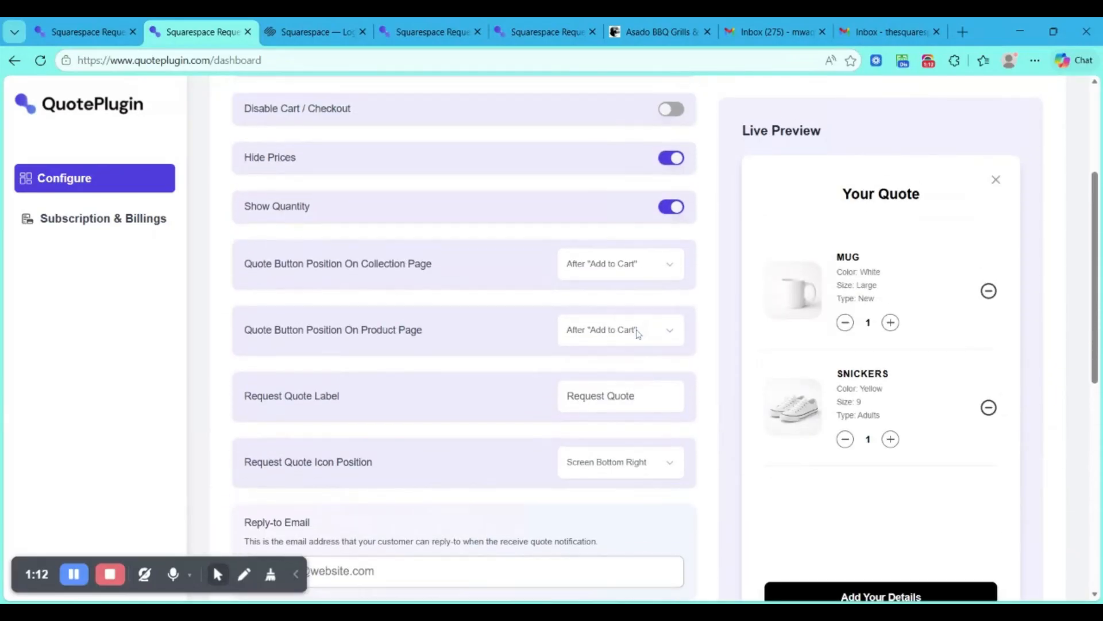
scroll(637, 334, down, 10)
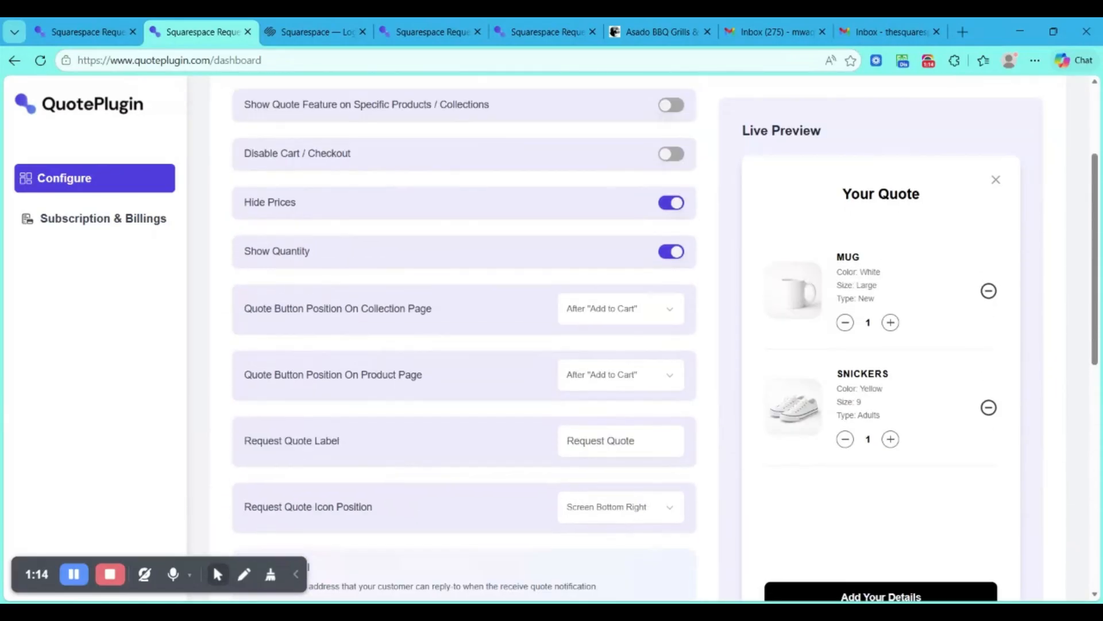
scroll(637, 334, down, 1)
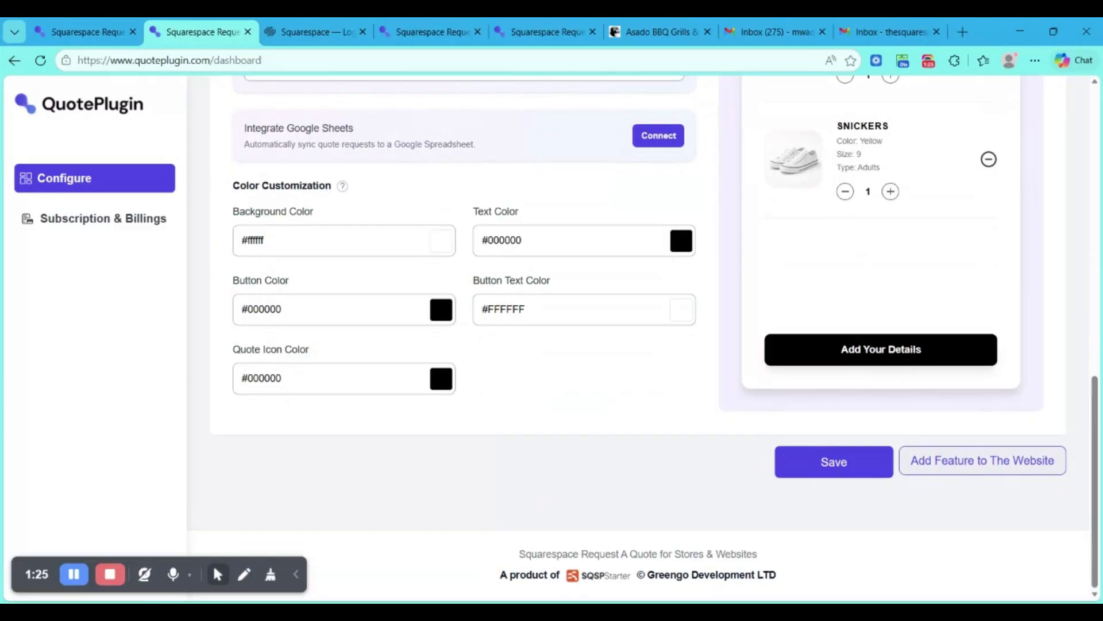
- Copy the QuotePlugin integration script with its license ID and save it in the Footer code injection of the Squarespace site
click(954, 476)
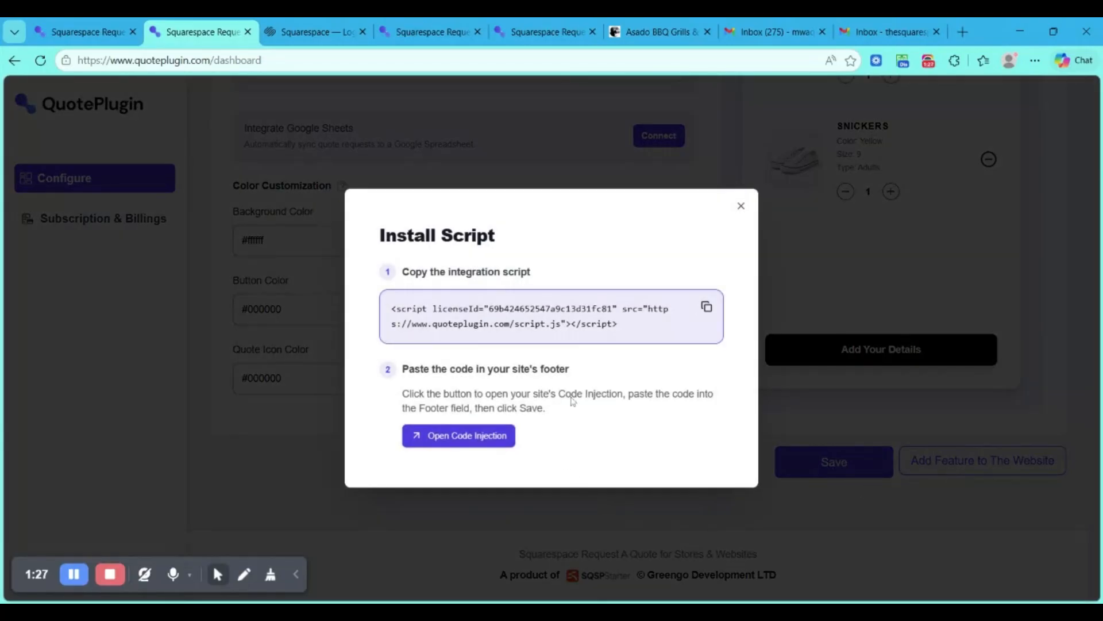
click(706, 310)
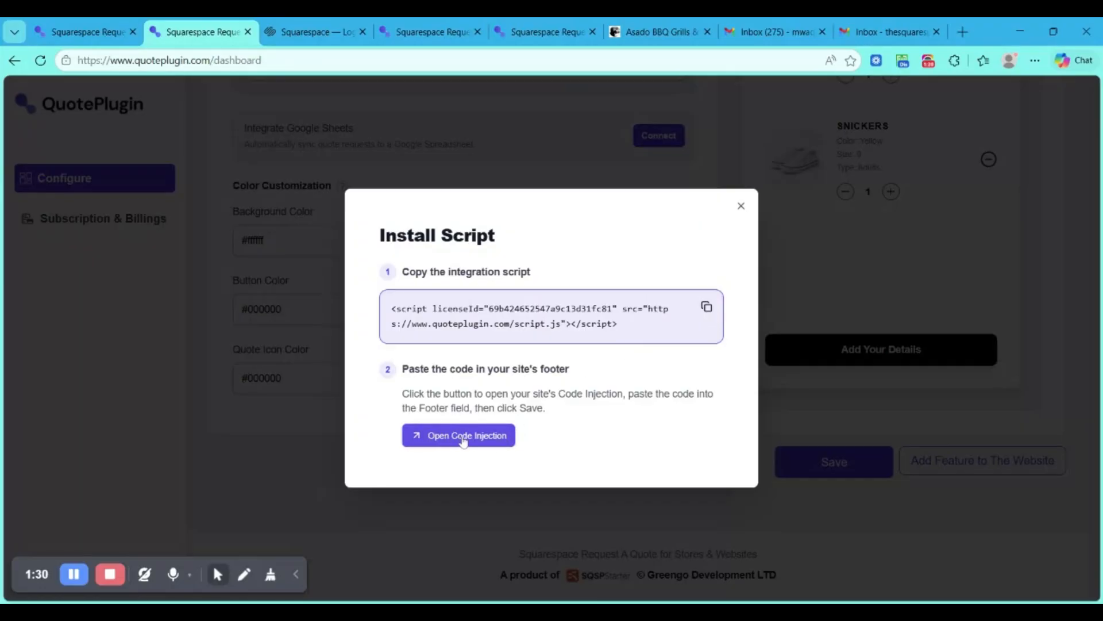
click(659, 23)
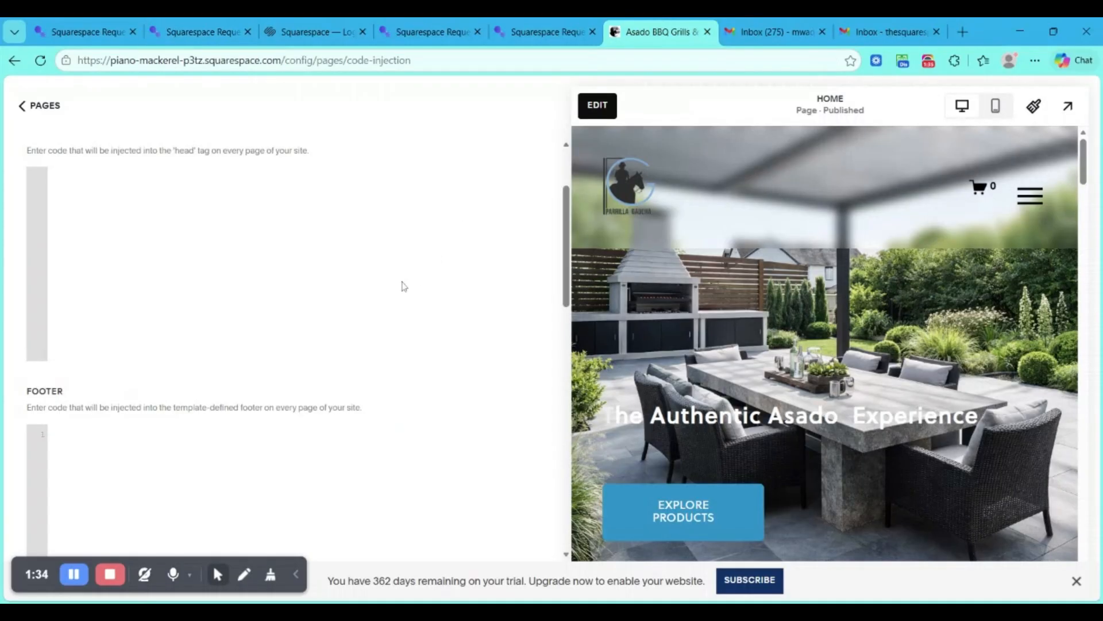
scroll(405, 286, down, 3)
click(246, 301)
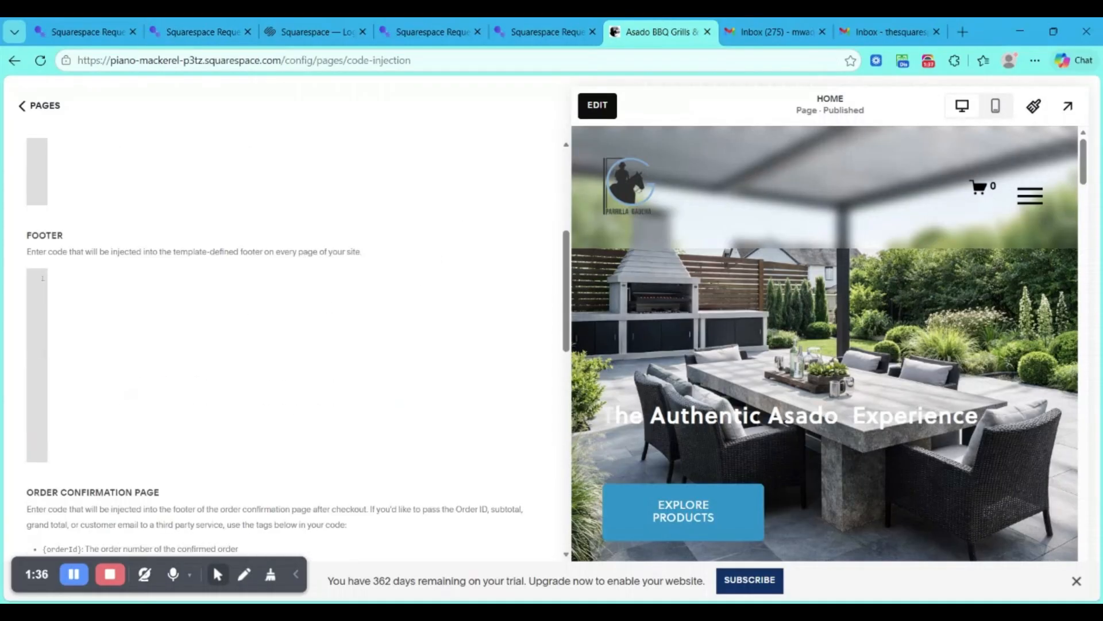
key(ctrl+v)
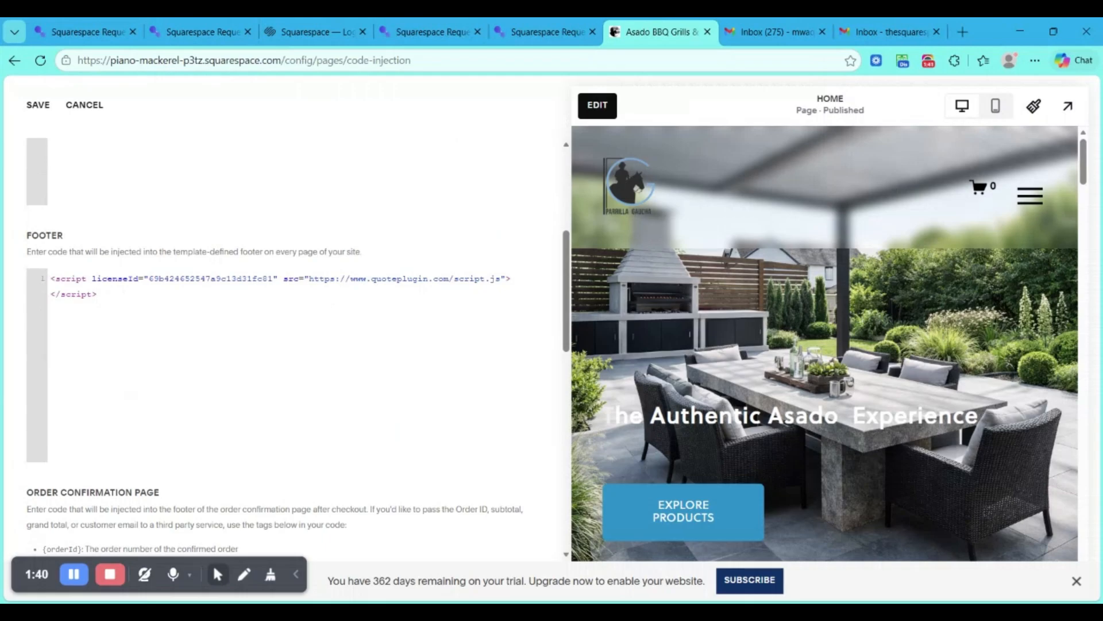
click(36, 115)
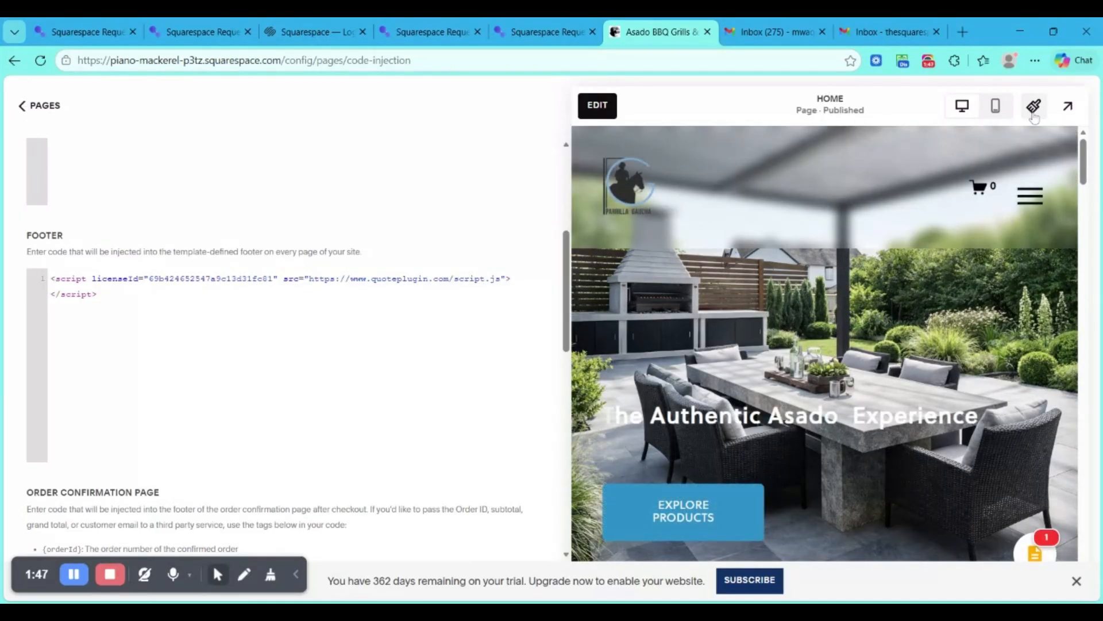
- View the site full screen and check the Your Quote panel behind the floating quote icon, closing it again
click(1067, 106)
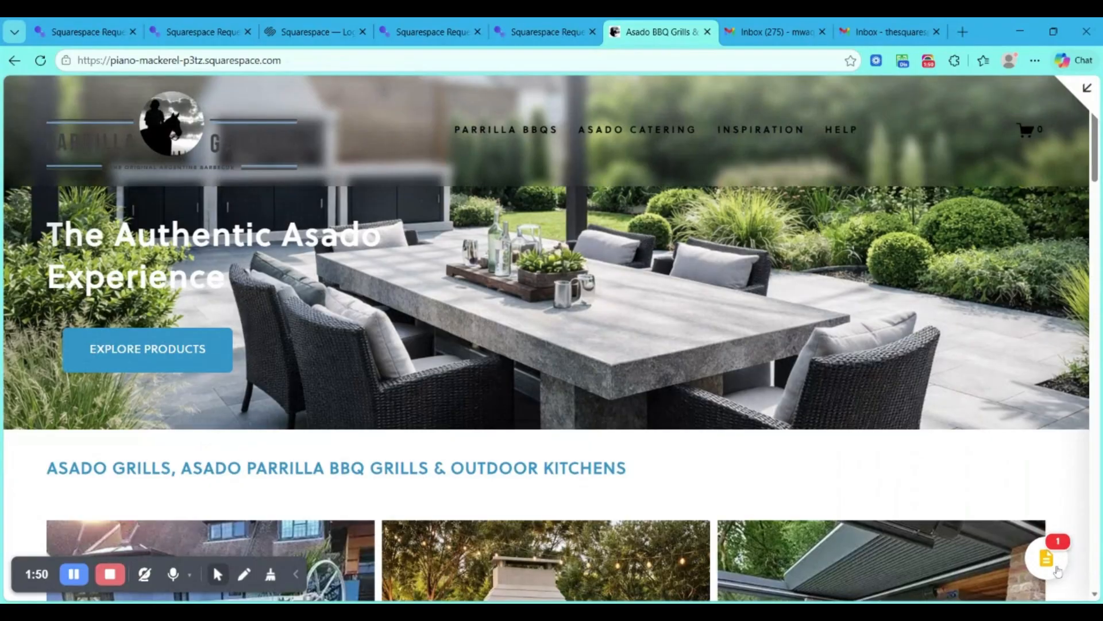
click(1057, 570)
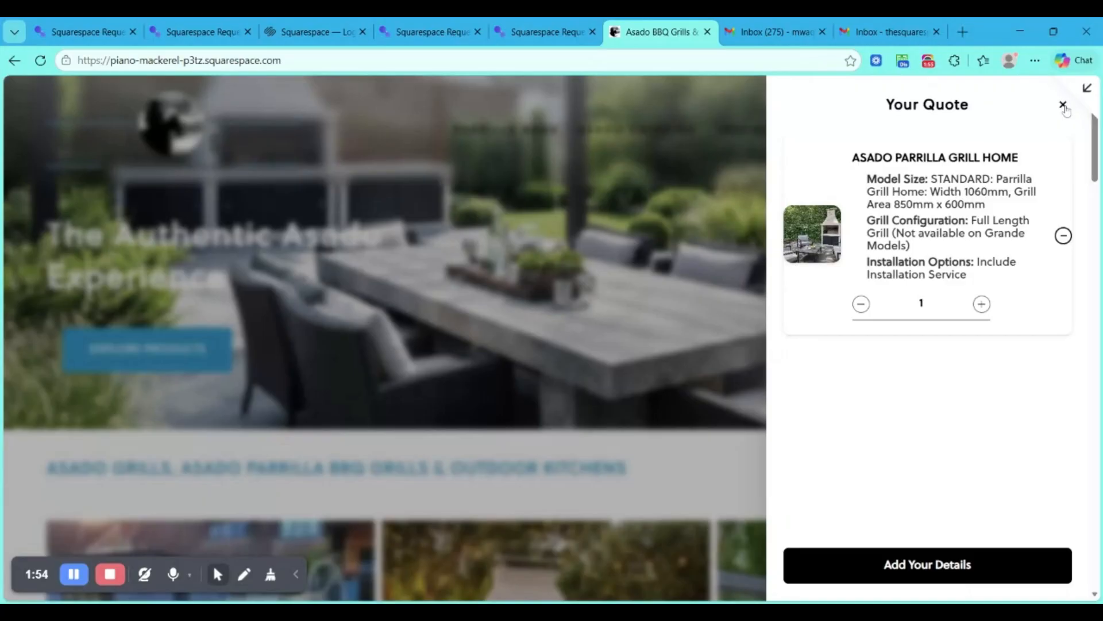
click(1063, 105)
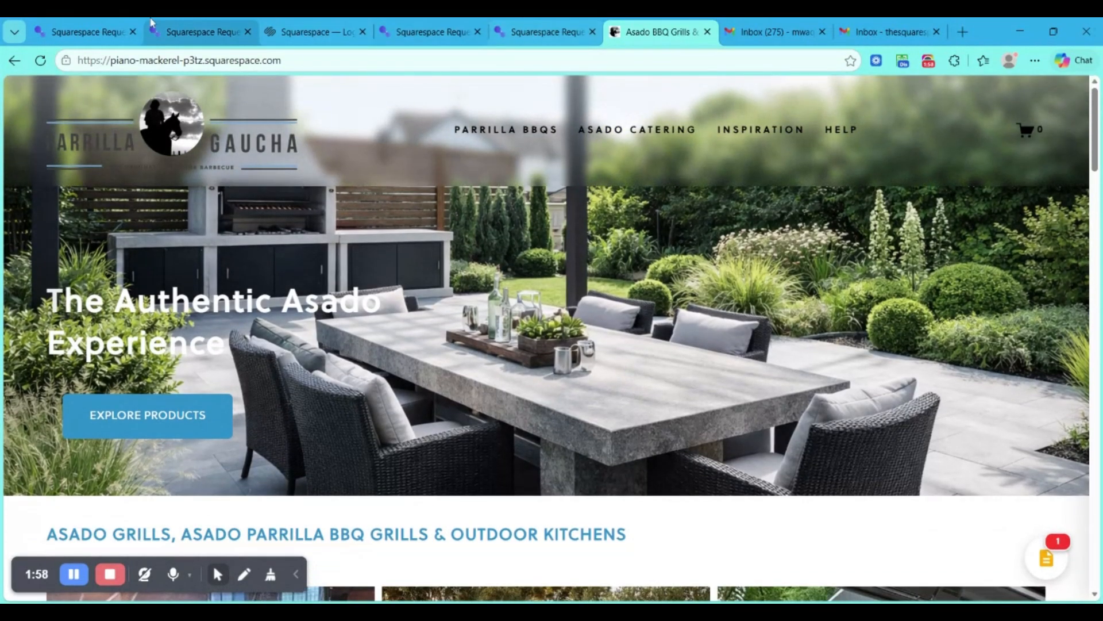
- Dismiss the script instructions in QuotePlugin, enable Show Quote Feature on Specific Products / Collections and refresh the product list
click(185, 23)
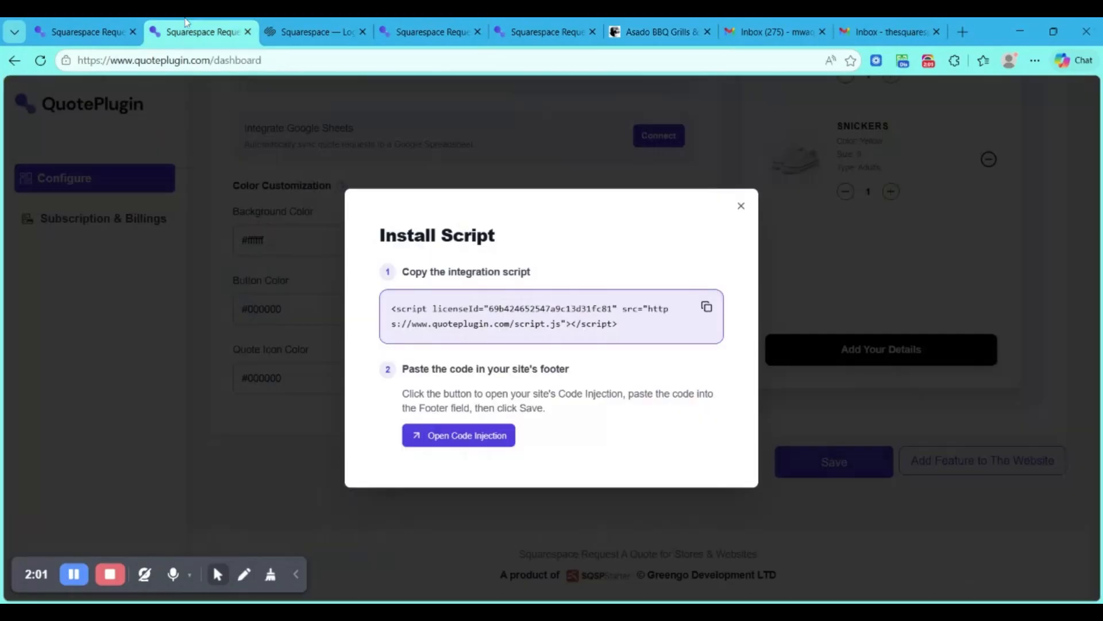
click(741, 206)
scroll(571, 289, up, 5)
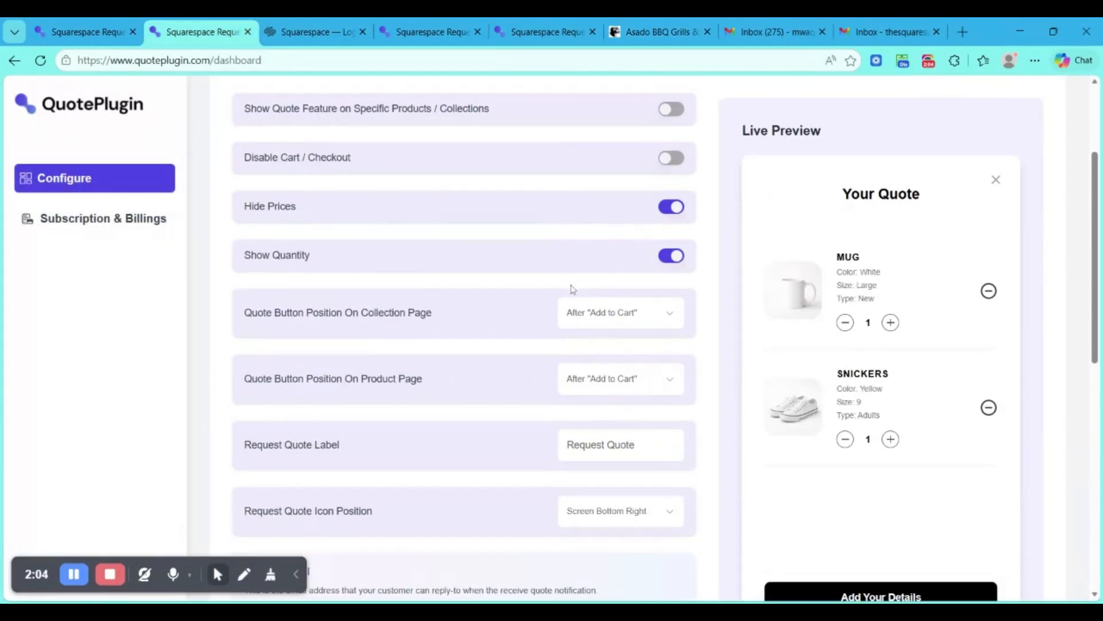
scroll(571, 288, up, 3)
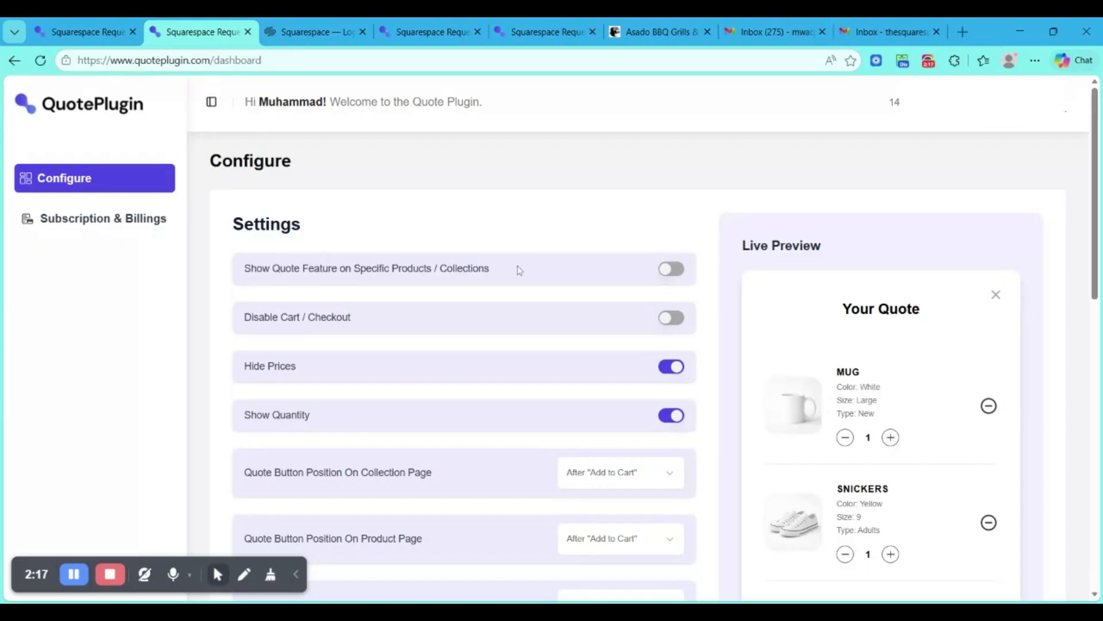
click(670, 270)
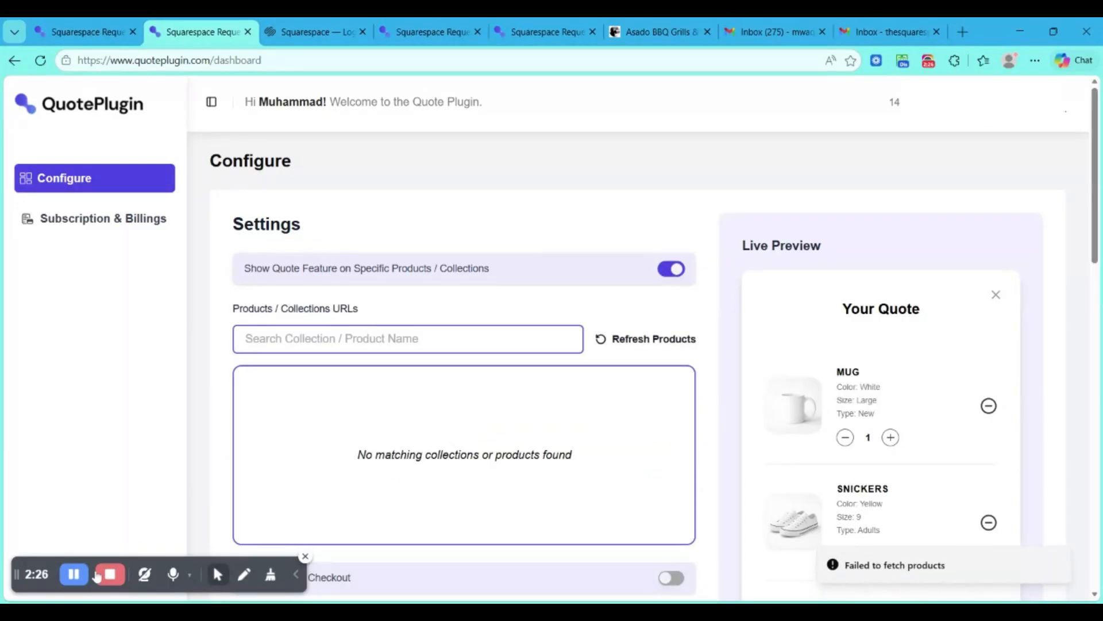
click(75, 577)
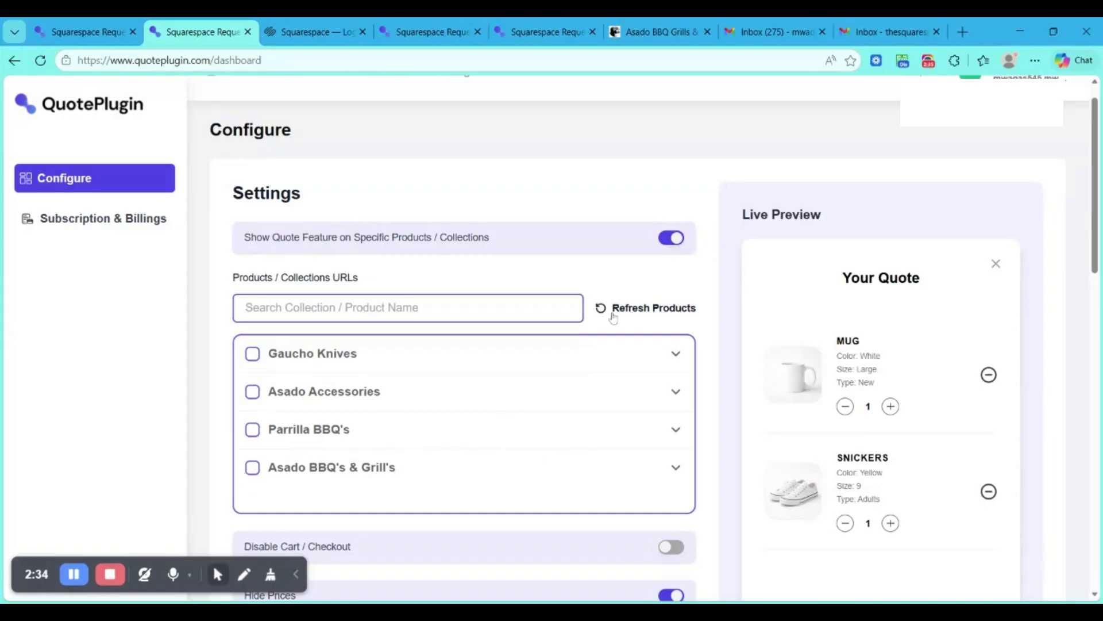
click(613, 316)
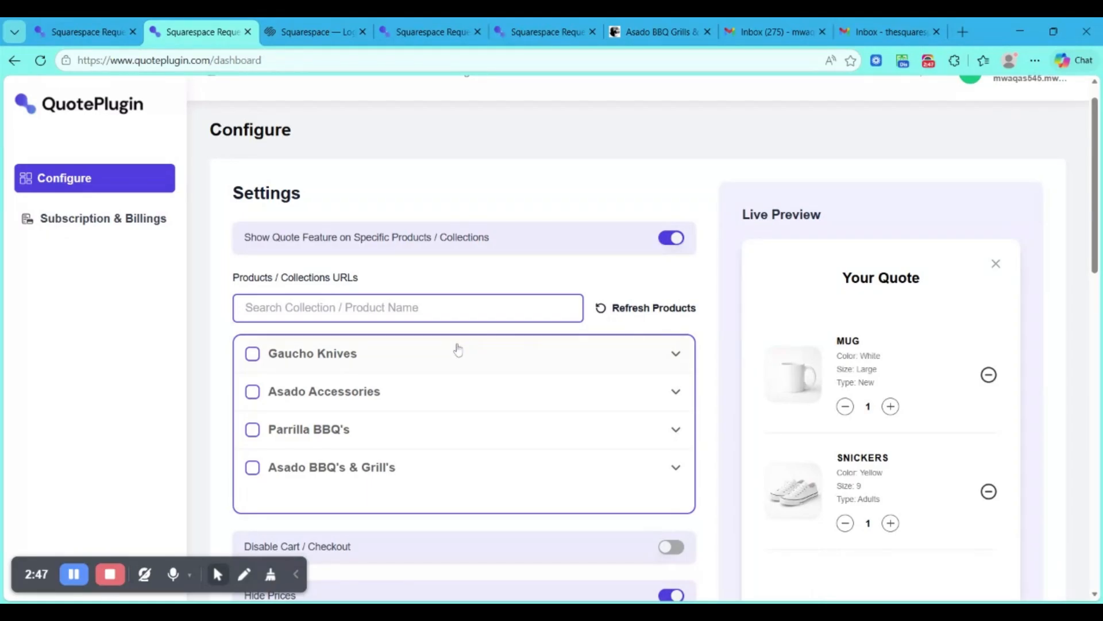
- Select the Parrilla BBQ's collection as the one that shows the quote feature
click(408, 308)
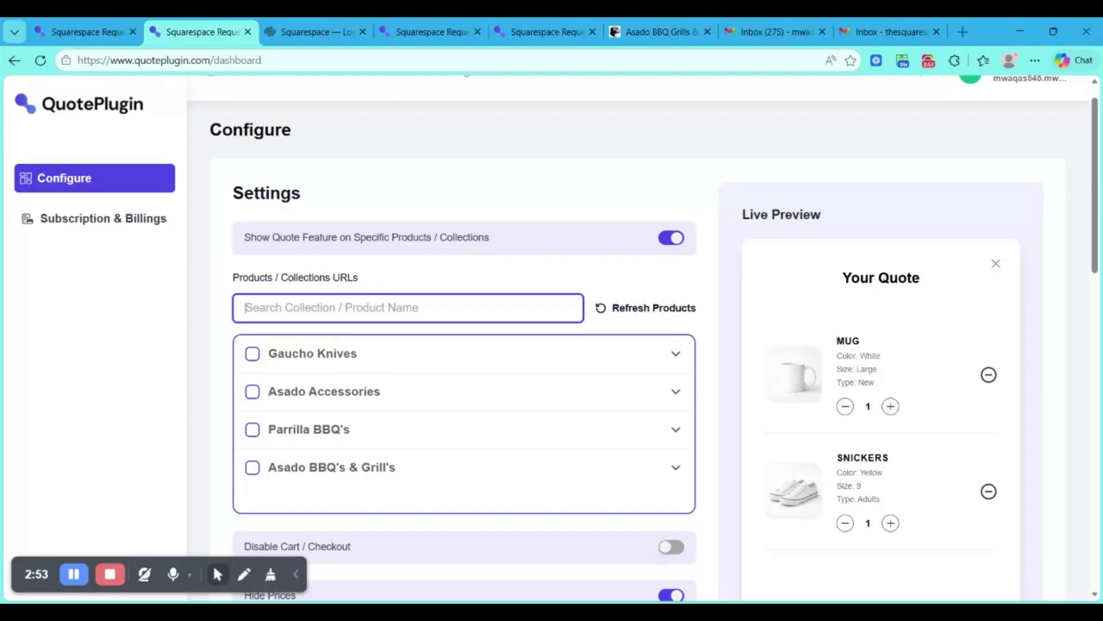
scroll(641, 338, down, 1)
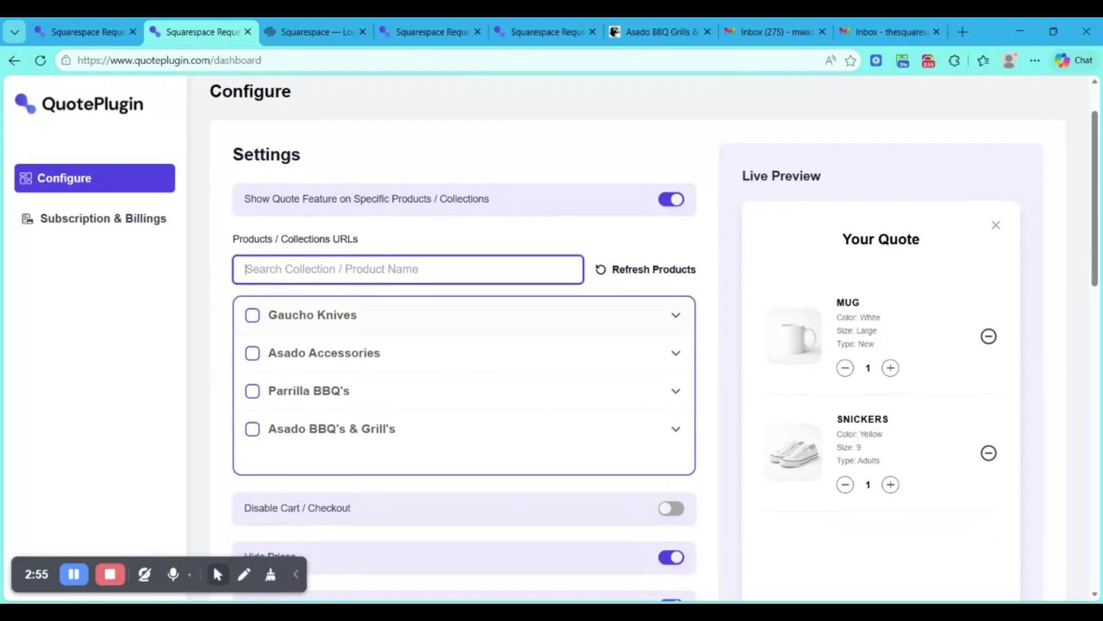
click(253, 392)
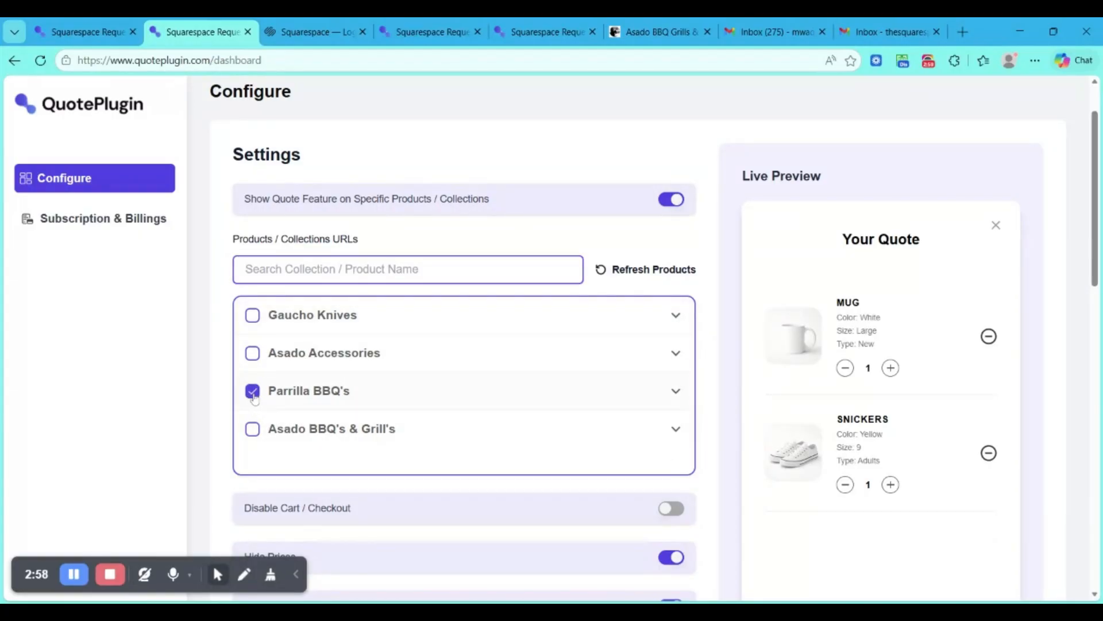
- Turn on Disable Cart / Checkout in the QuotePlugin settings
scroll(486, 383, down, 3)
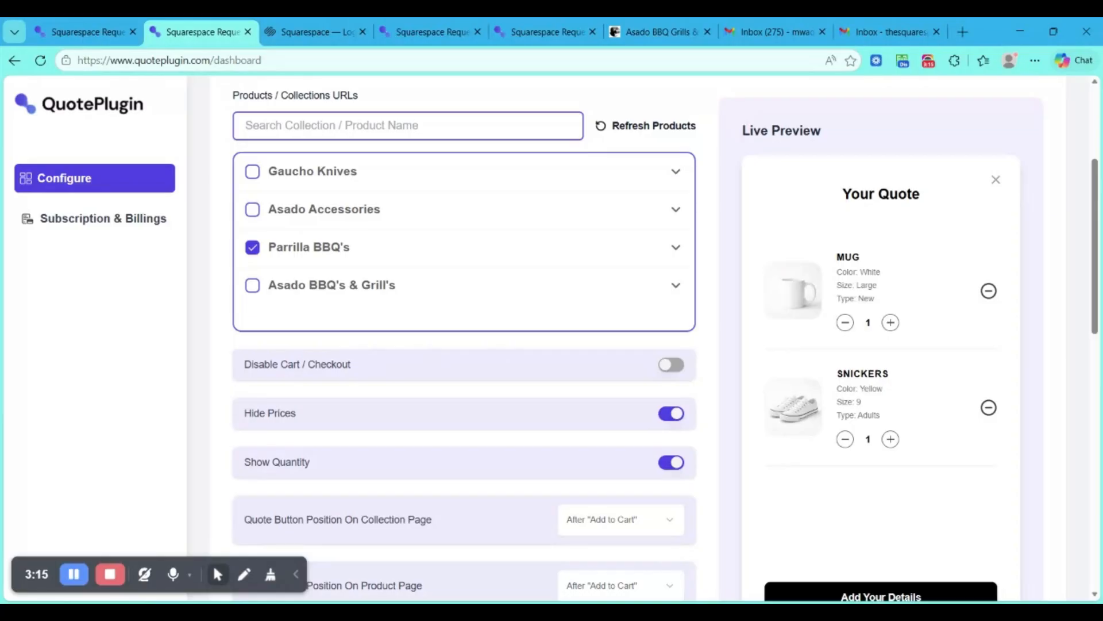
scroll(455, 238, up, 2)
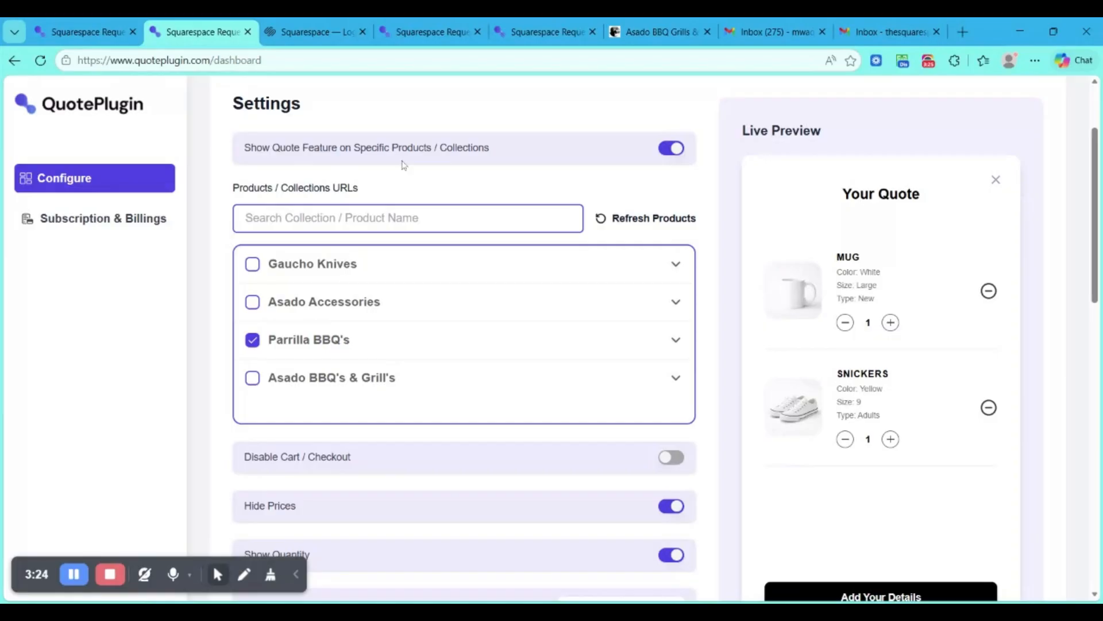
scroll(458, 372, down, 1)
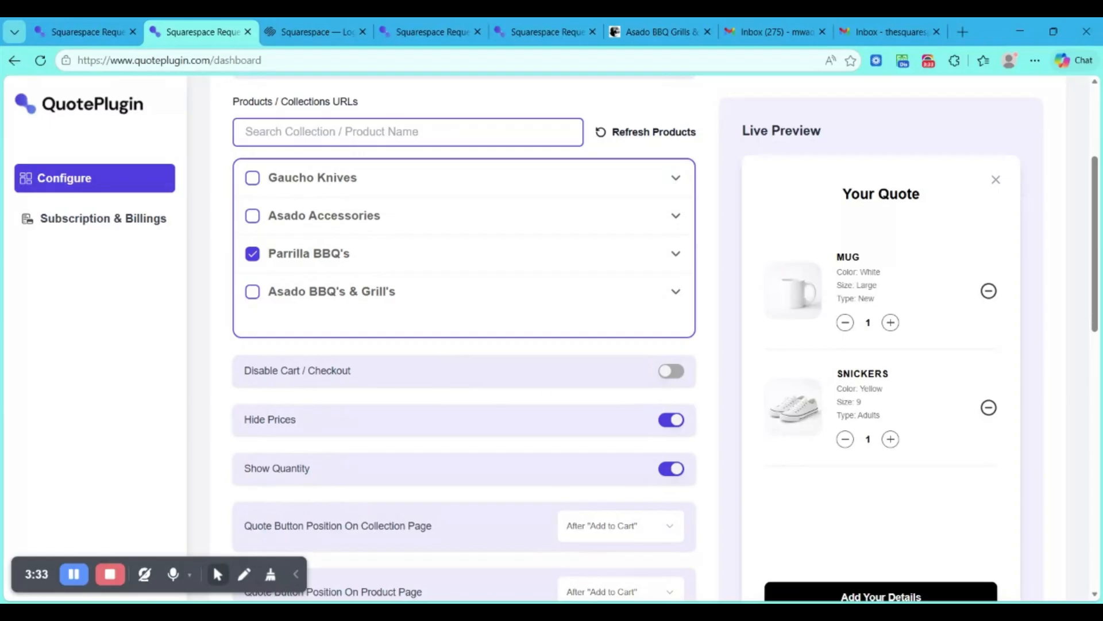
click(667, 371)
scroll(441, 382, down, 1)
scroll(441, 382, down, 2)
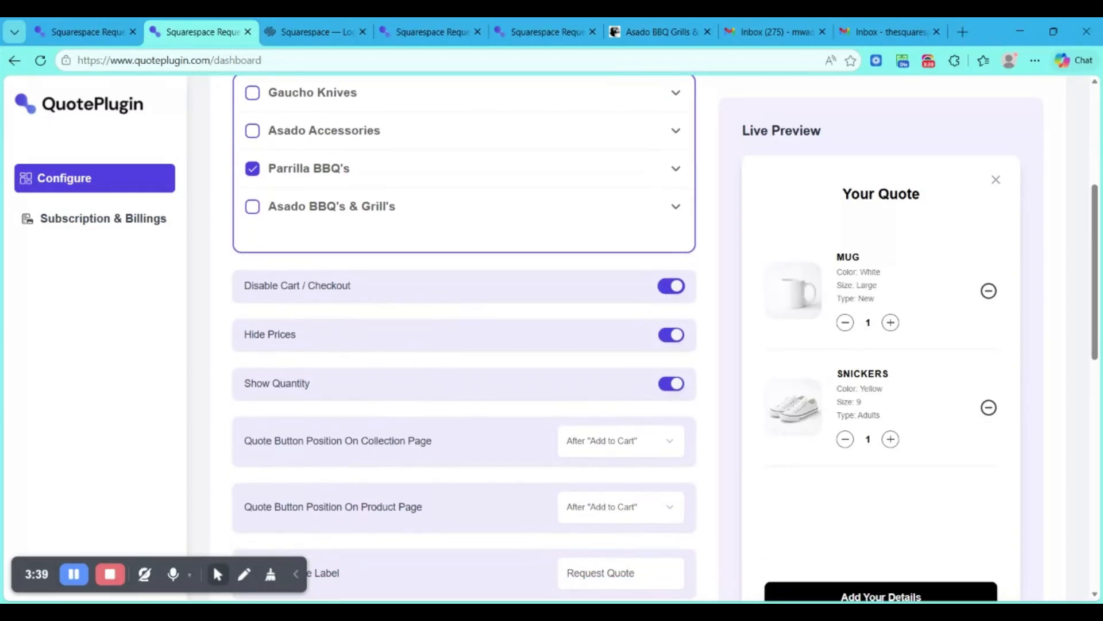
- Expand the Parrilla BBQ's collection and look through the products selected in it
scroll(304, 221, up, 1)
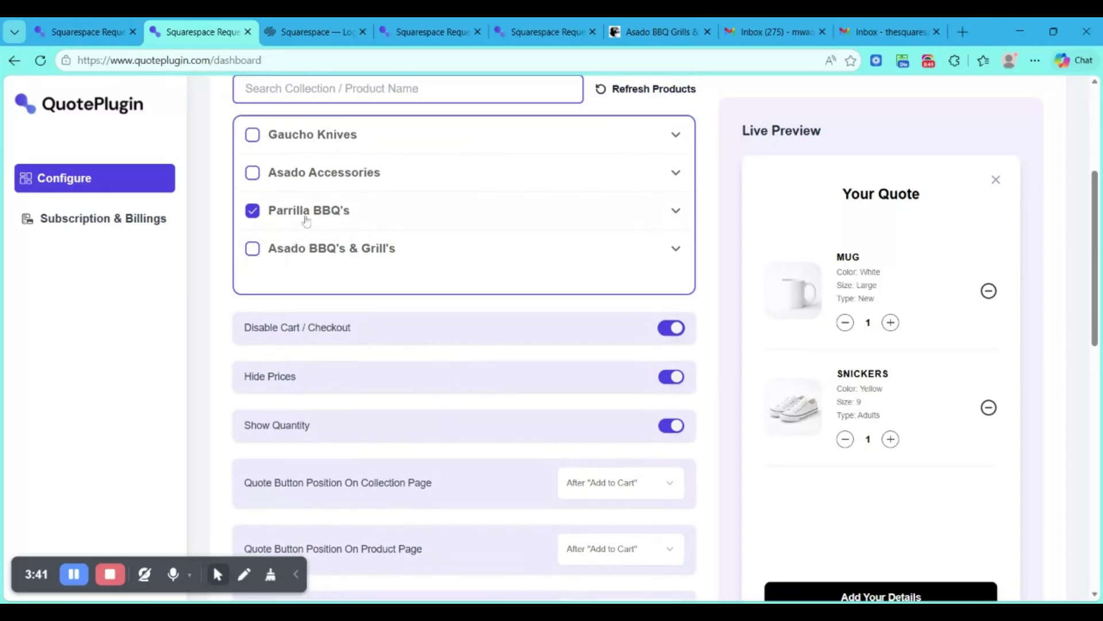
click(444, 220)
scroll(437, 229, down, 4)
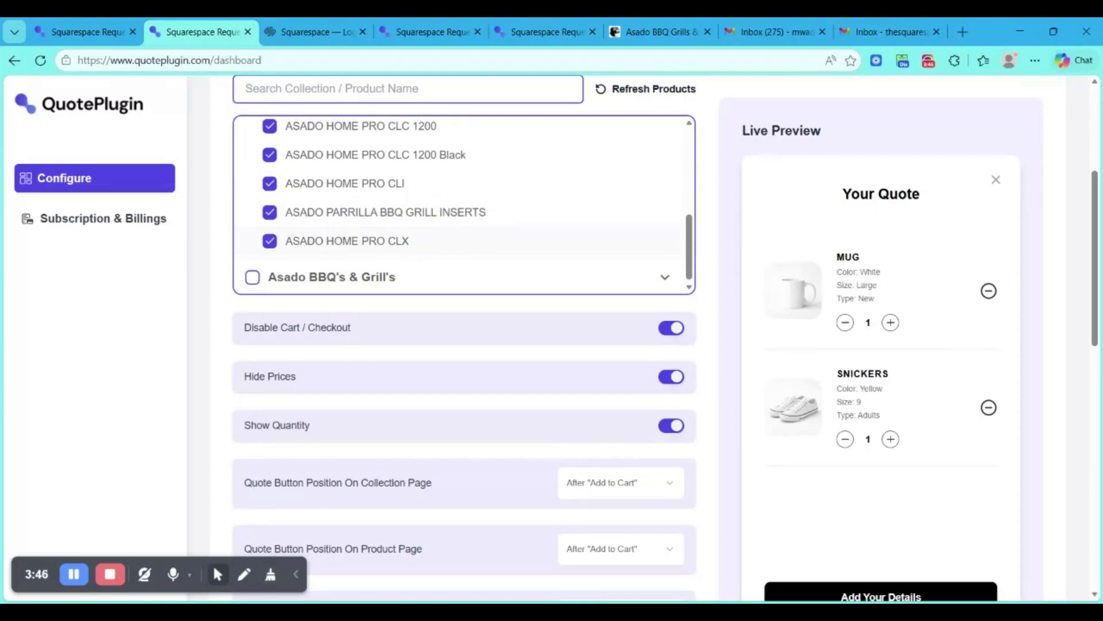
scroll(422, 242, up, 5)
scroll(429, 224, up, 1)
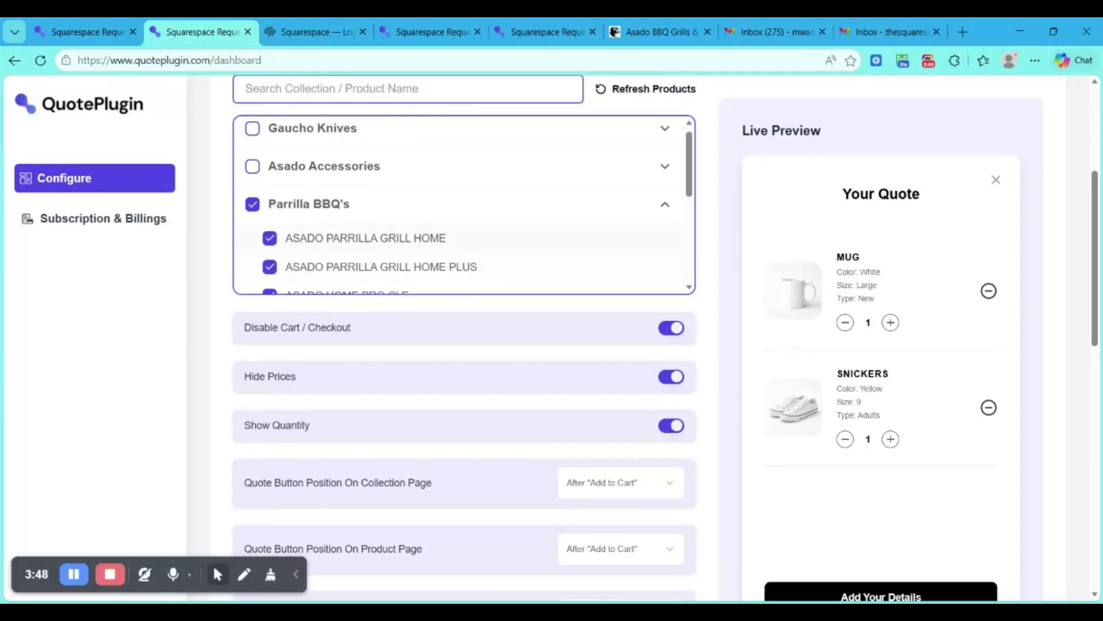
- Collapse the Parrilla BBQ's collection and set the Request Quote Label to "Ask Quote" in the QuotePlugin settings
click(437, 204)
scroll(410, 388, down, 1)
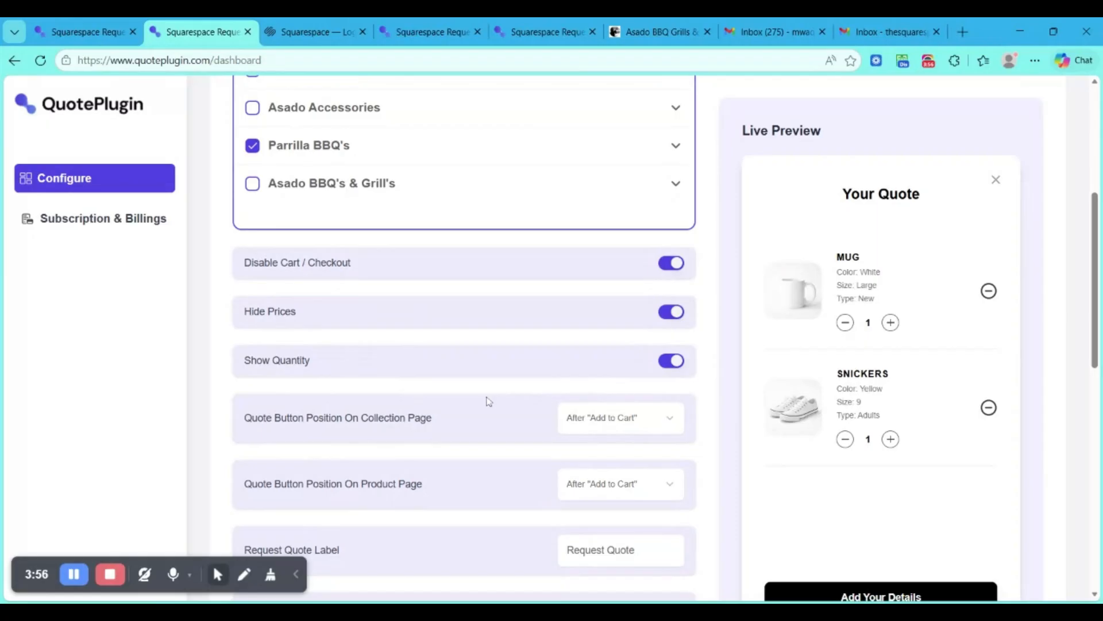
scroll(488, 401, down, 1)
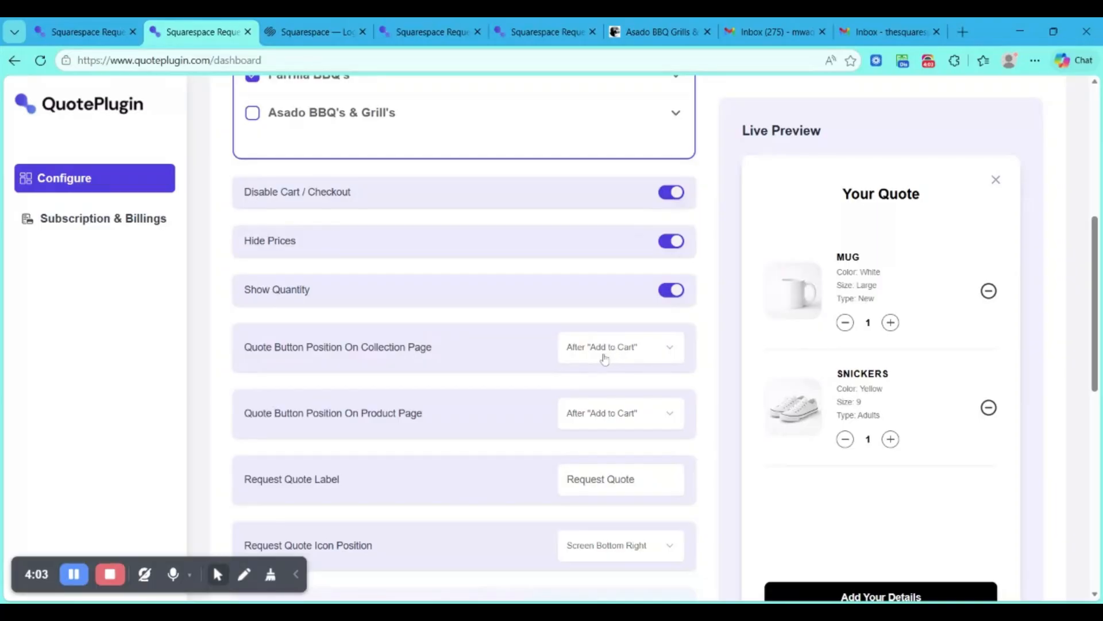
scroll(605, 358, down, 1)
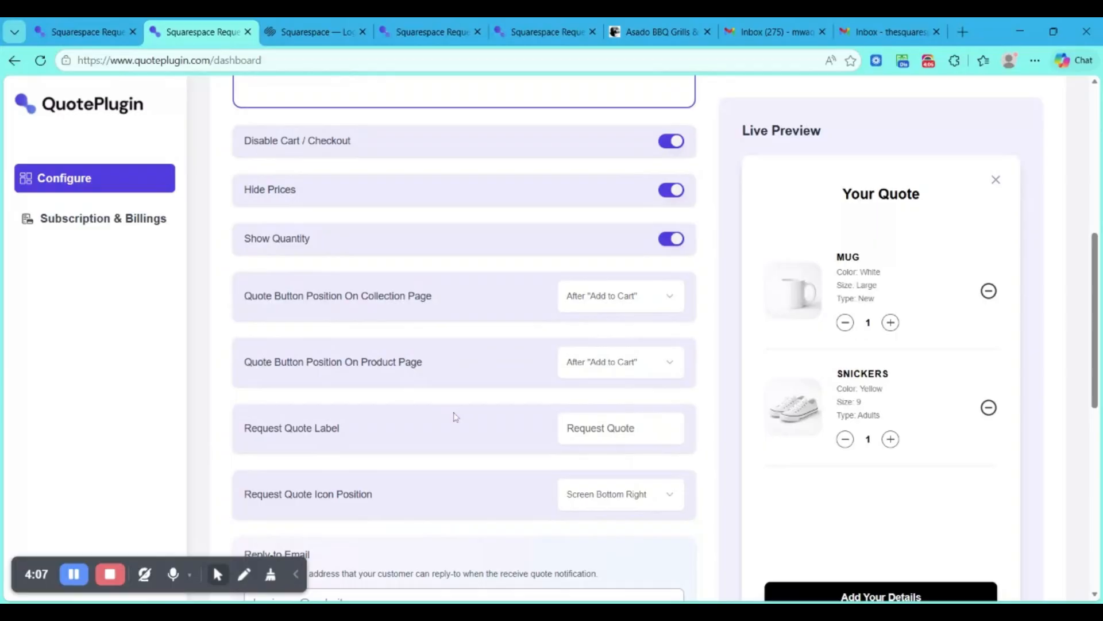
scroll(454, 416, down, 1)
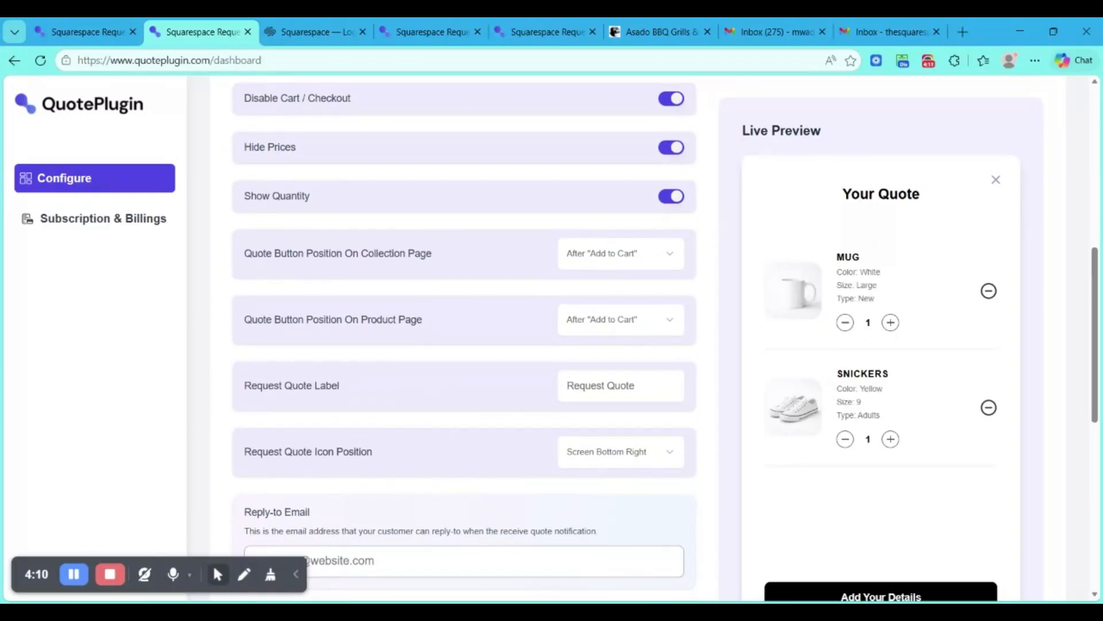
click(605, 385)
key(ctrl+a)
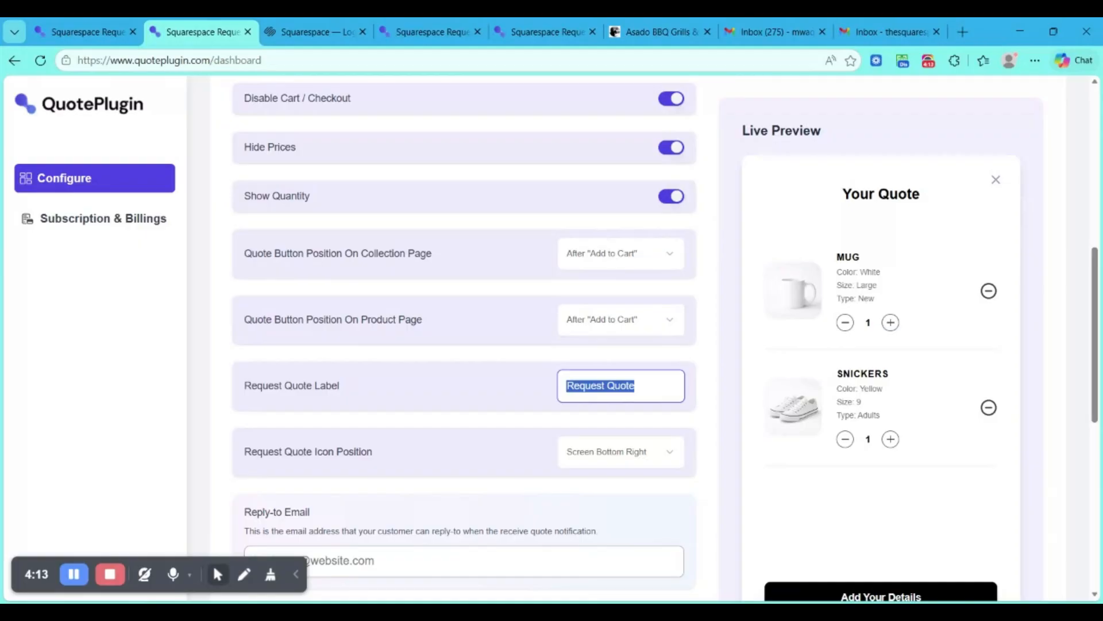
text(As)
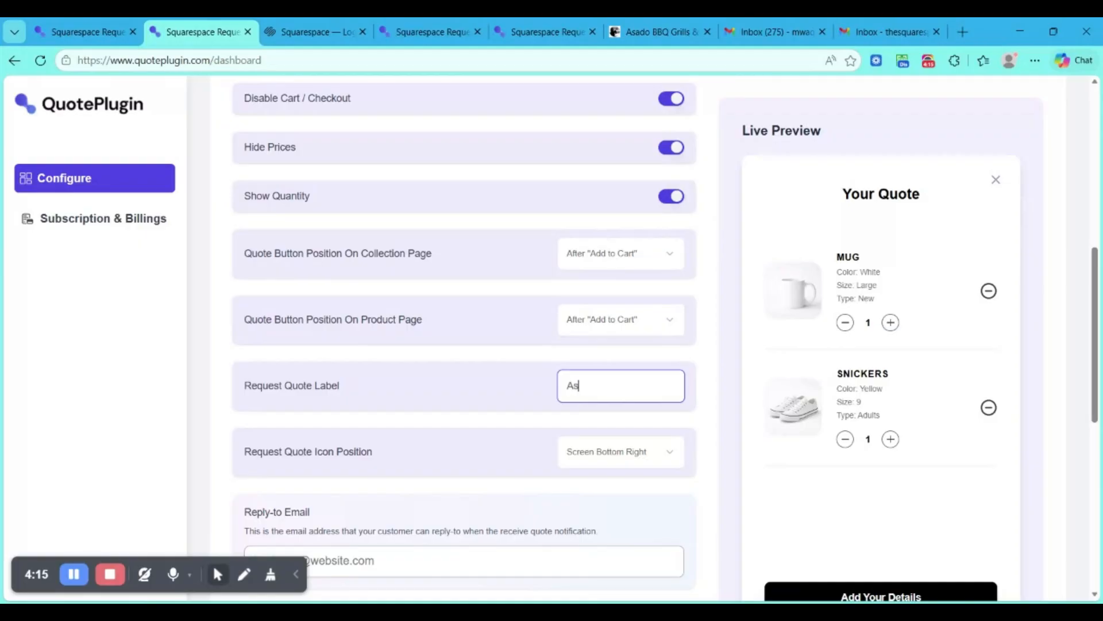
text(k Quote)
- Check the quote icon and its panel on the Squarespace store, and set QuotePlugin's Request Quote Icon Position to In The Header
scroll(494, 405, down, 1)
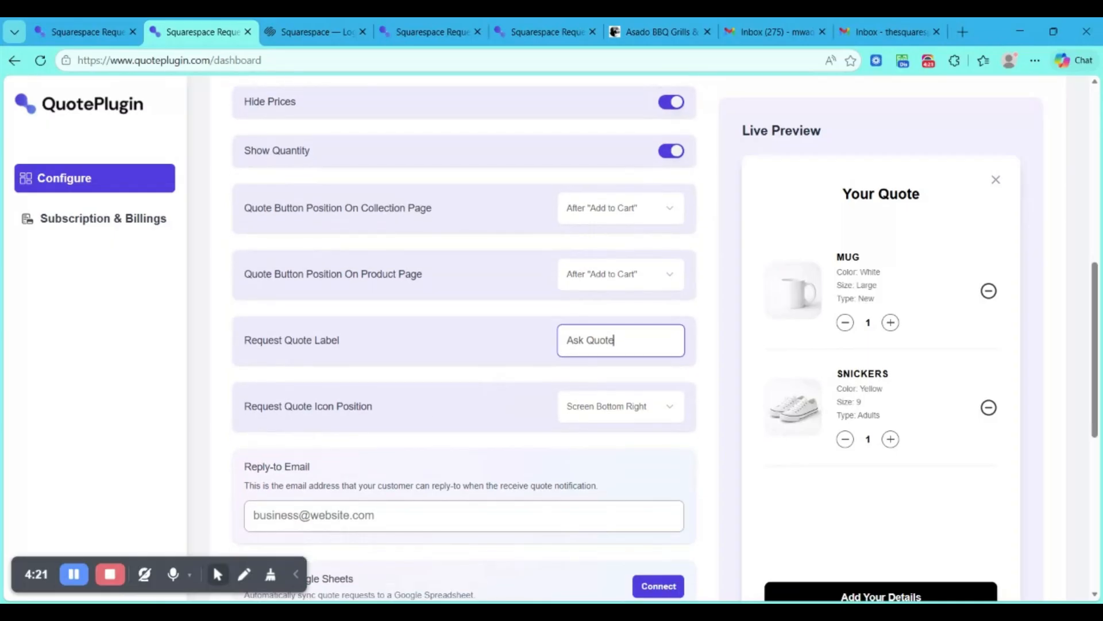
click(655, 32)
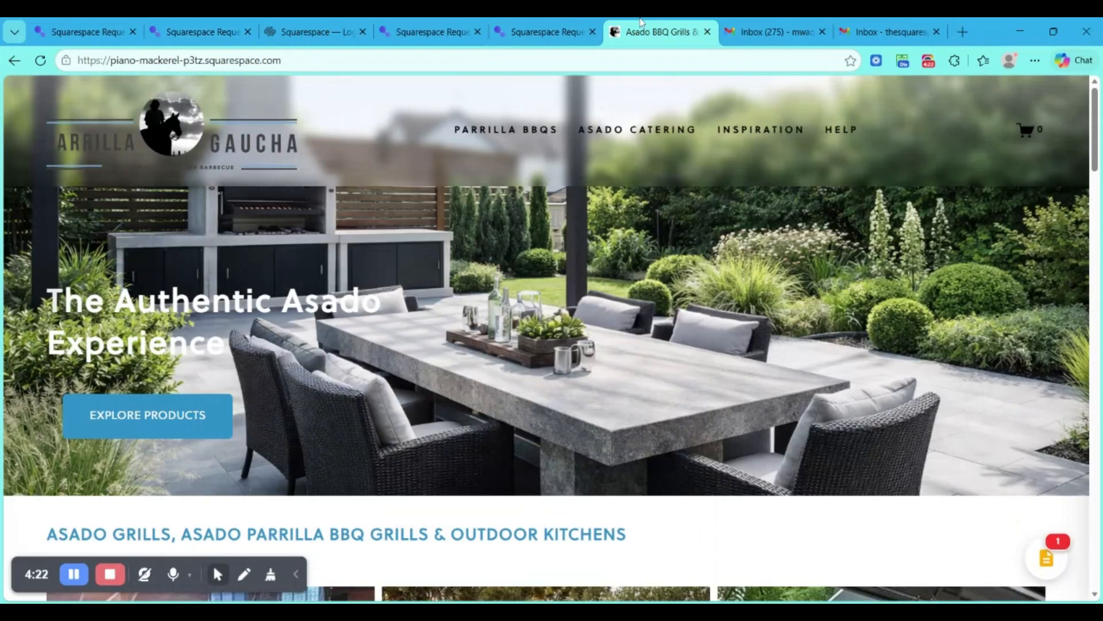
click(1043, 569)
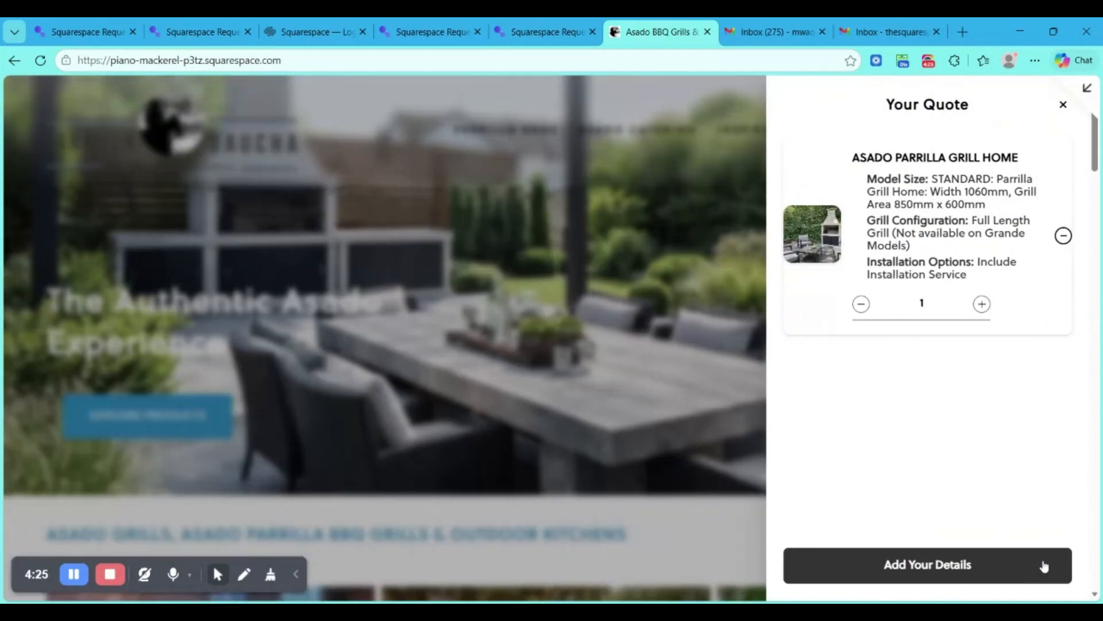
click(224, 23)
click(625, 403)
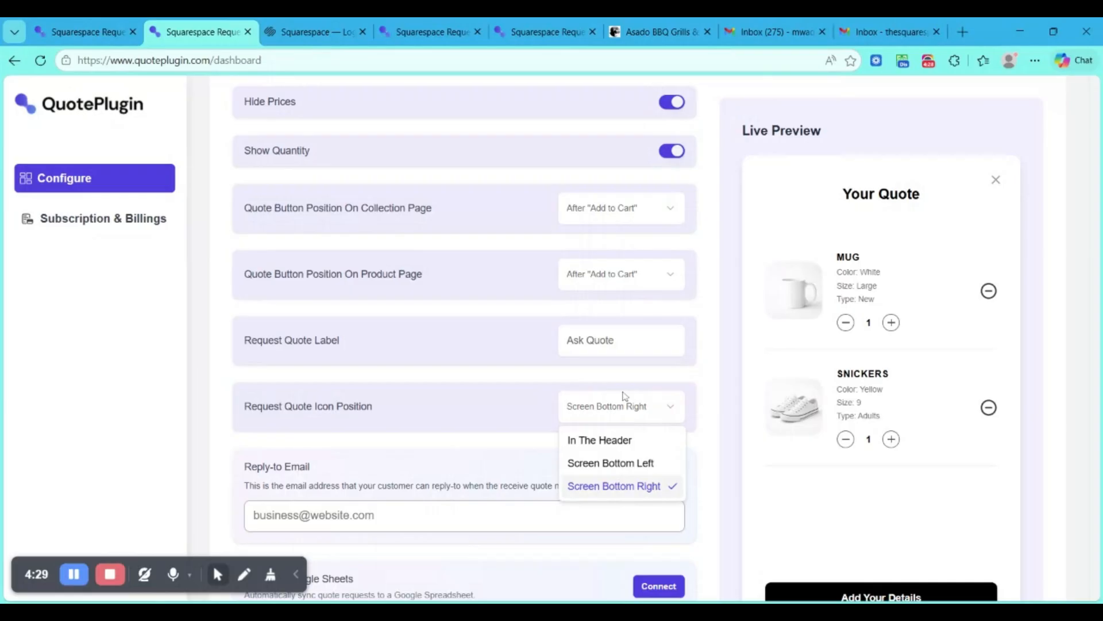
click(604, 441)
- Look over the Reply-to Email, Google Sheets and Color Customization options, and save the QuotePlugin settings
scroll(469, 410, down, 2)
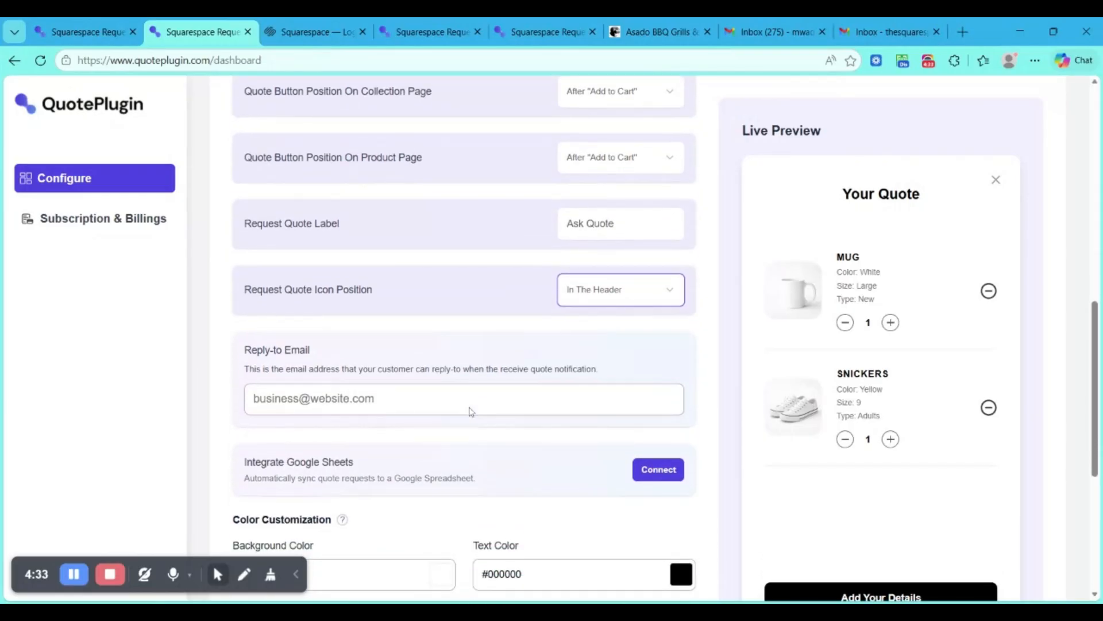
scroll(470, 411, down, 2)
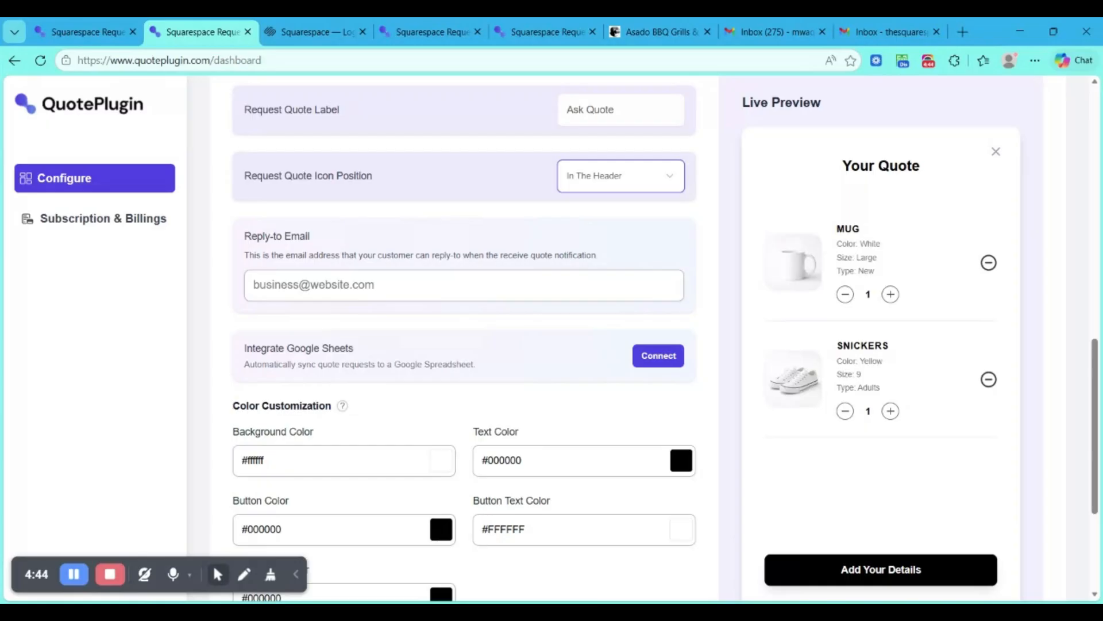
click(403, 285)
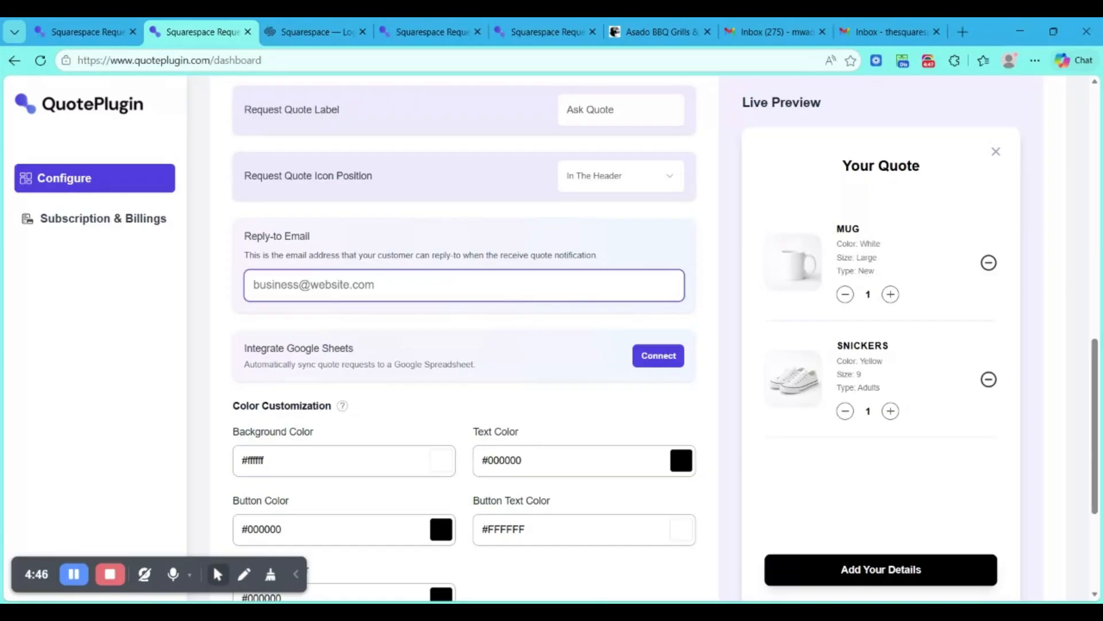
click(231, 228)
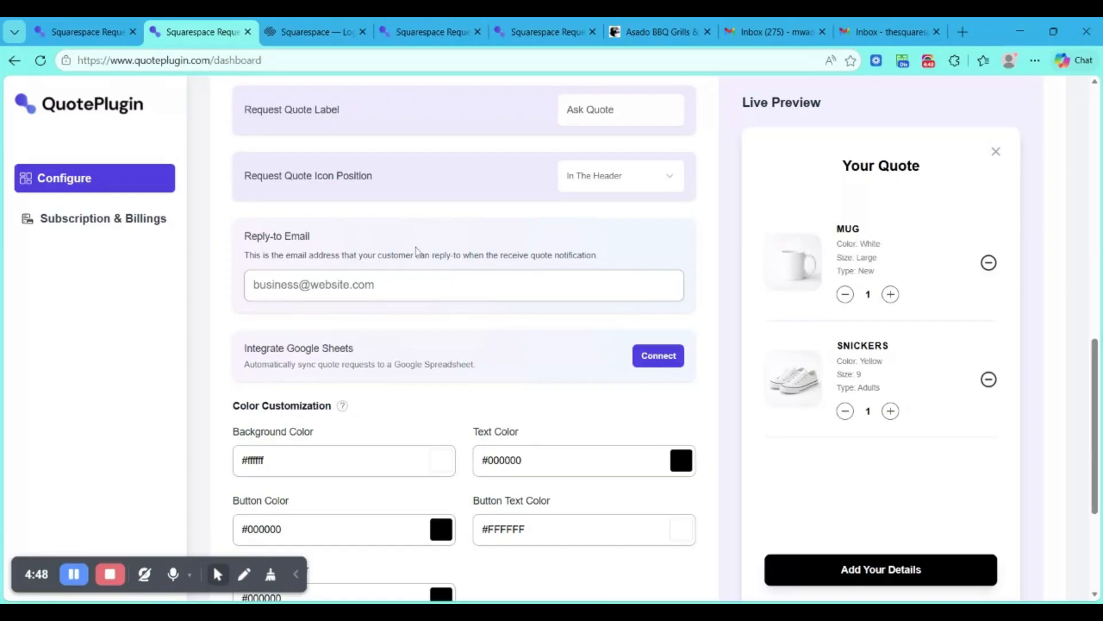
scroll(416, 250, down, 3)
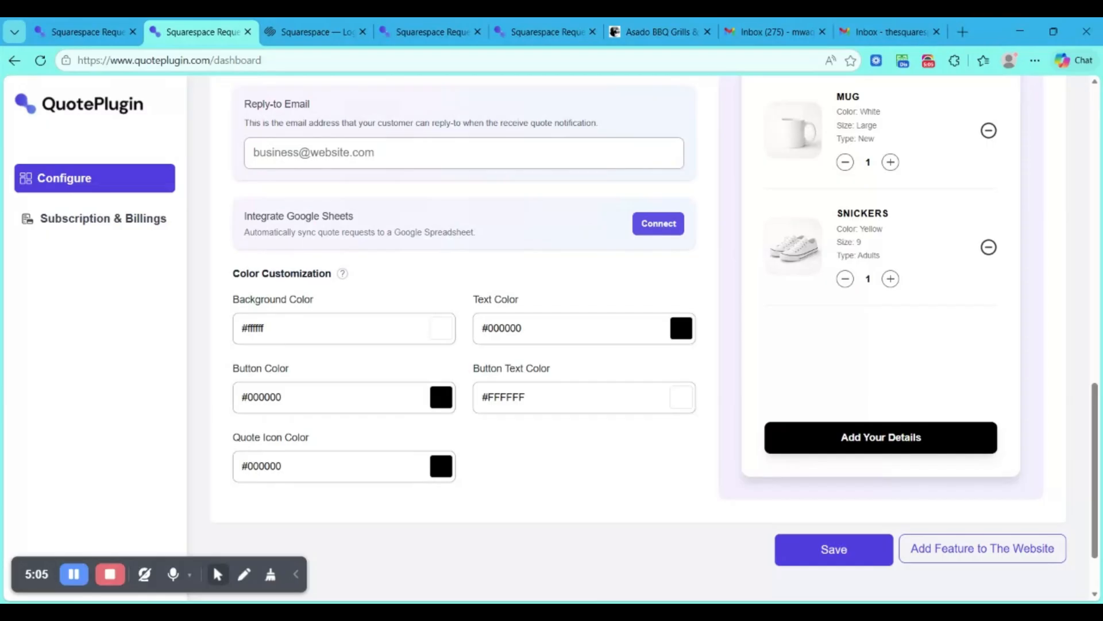
scroll(465, 339, up, 12)
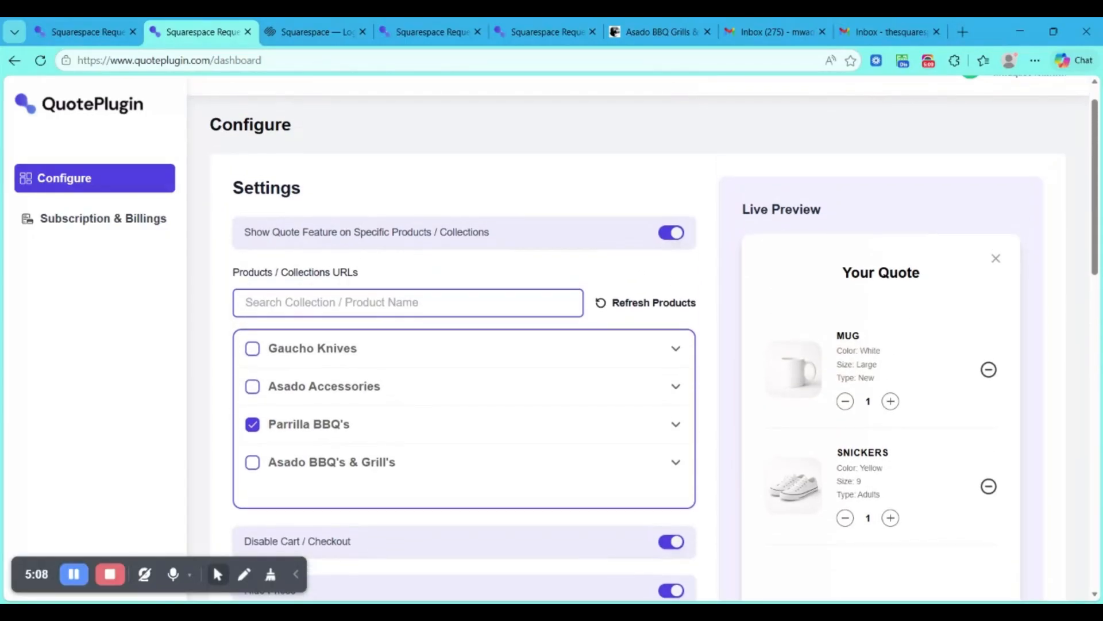
scroll(465, 339, down, 15)
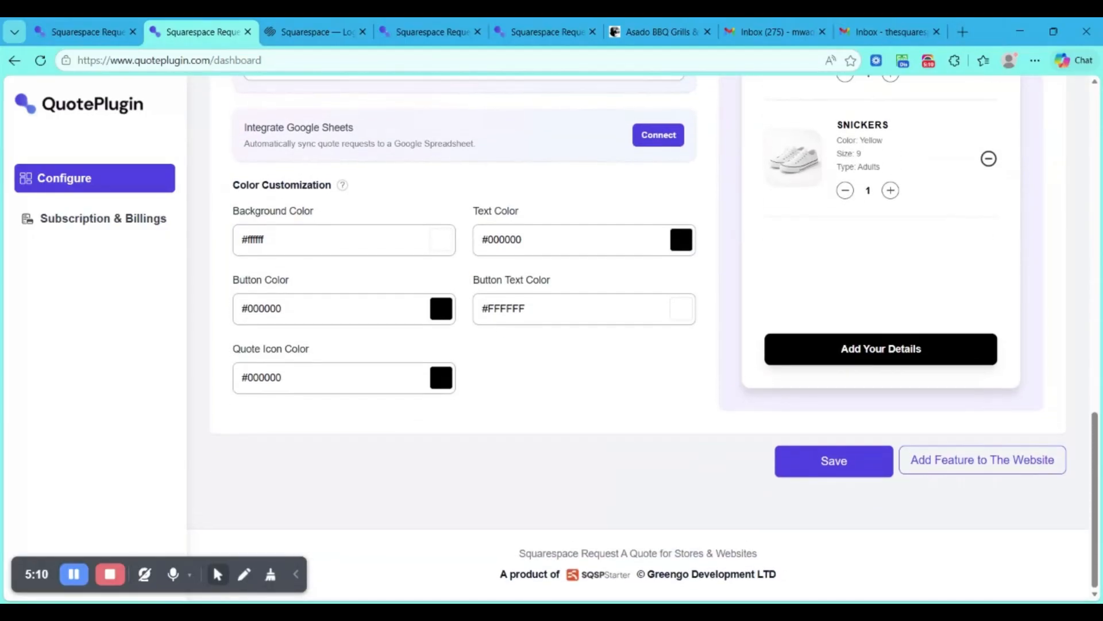
click(825, 463)
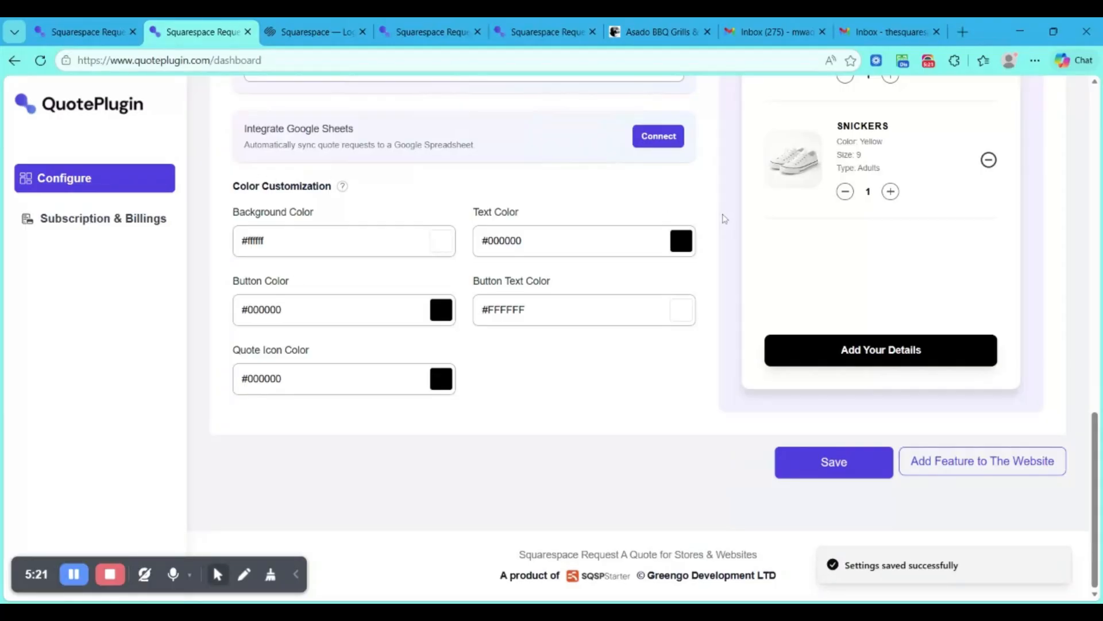
- Switch to the Squarespace store preview, close the Your Quote panel and reload the page
scroll(723, 218, up, 2)
scroll(723, 218, up, 1)
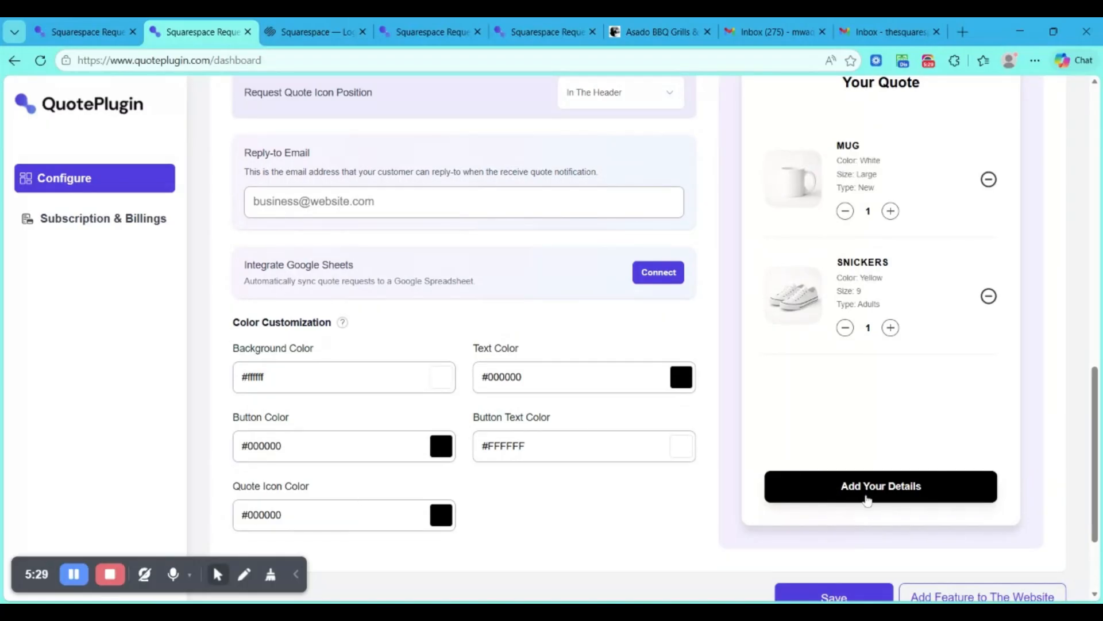
scroll(459, 523, down, 2)
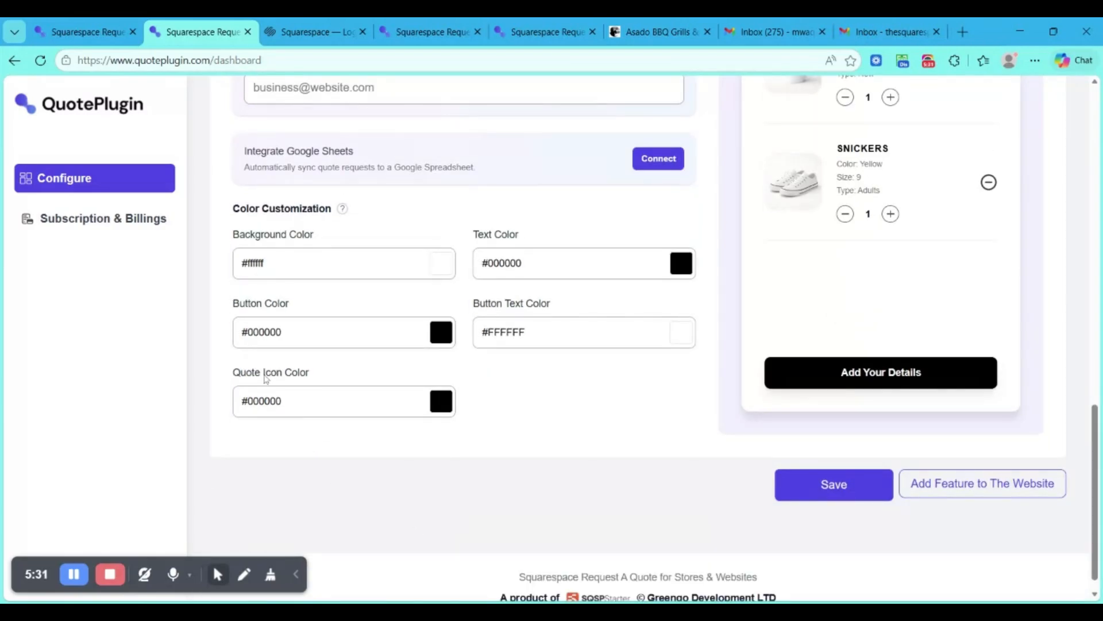
click(658, 31)
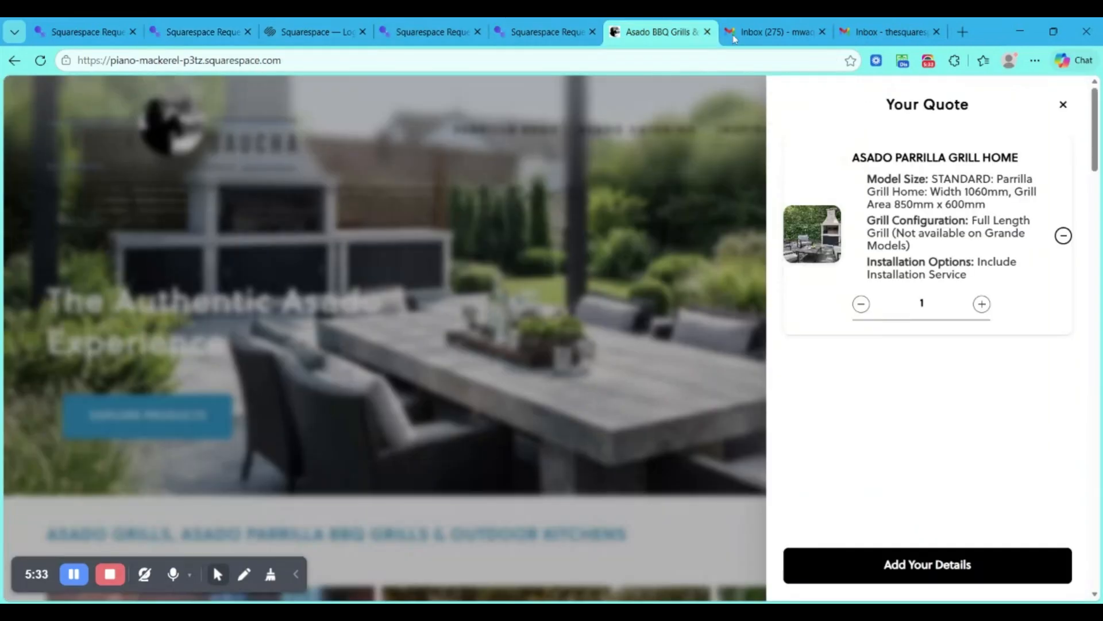
click(692, 280)
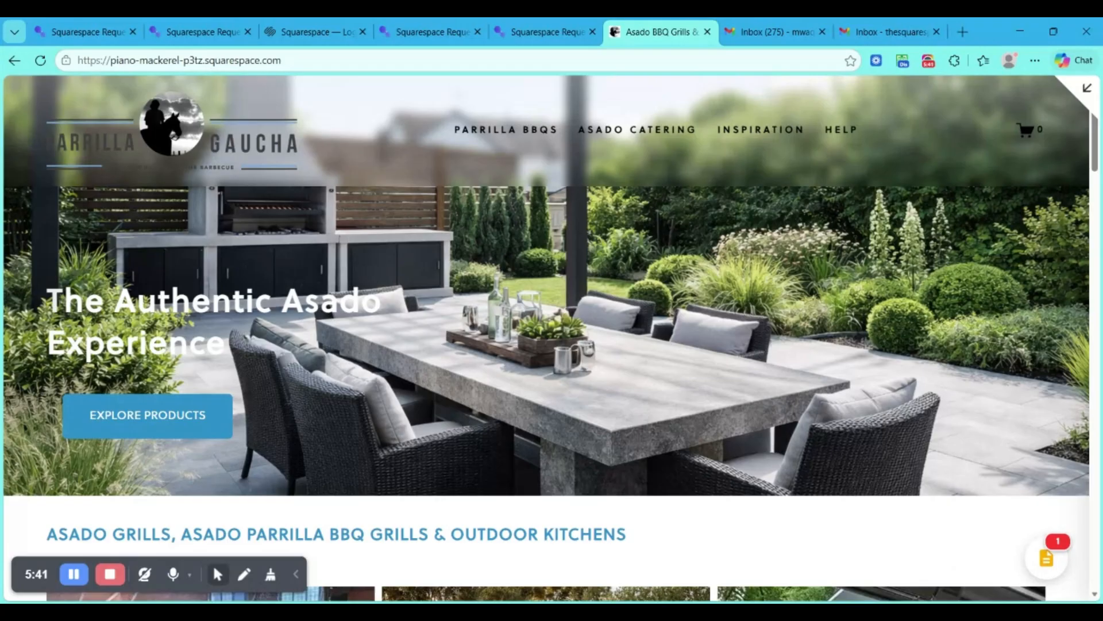
key(ctrl+r)
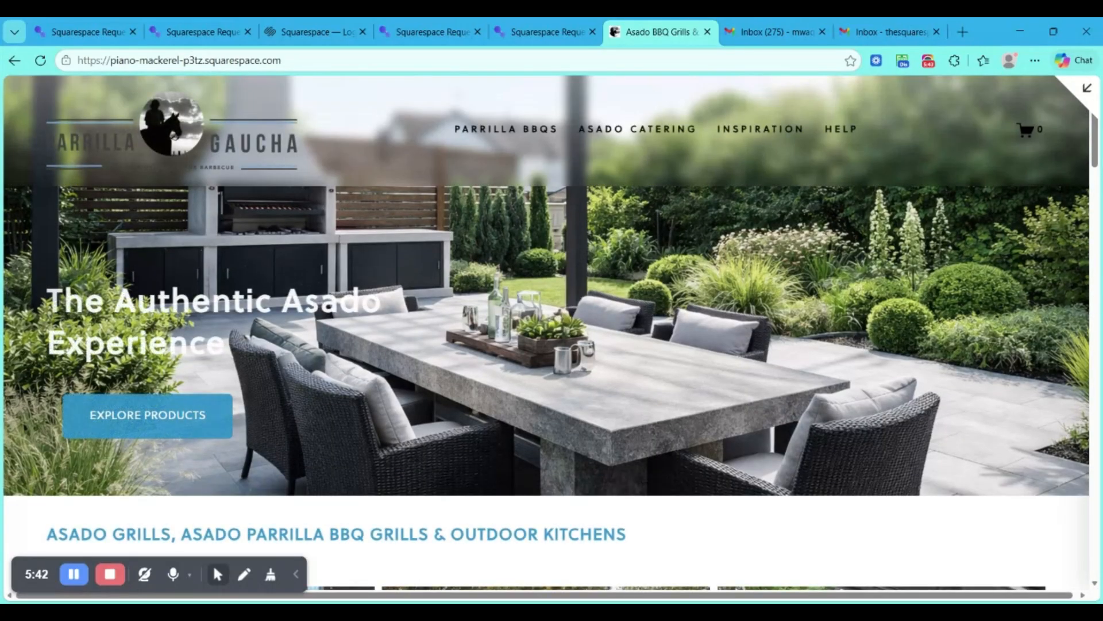
- Exit the full-screen preview, return from Code Injection to the Pages list and reload the site editor
scroll(827, 451, down, 2)
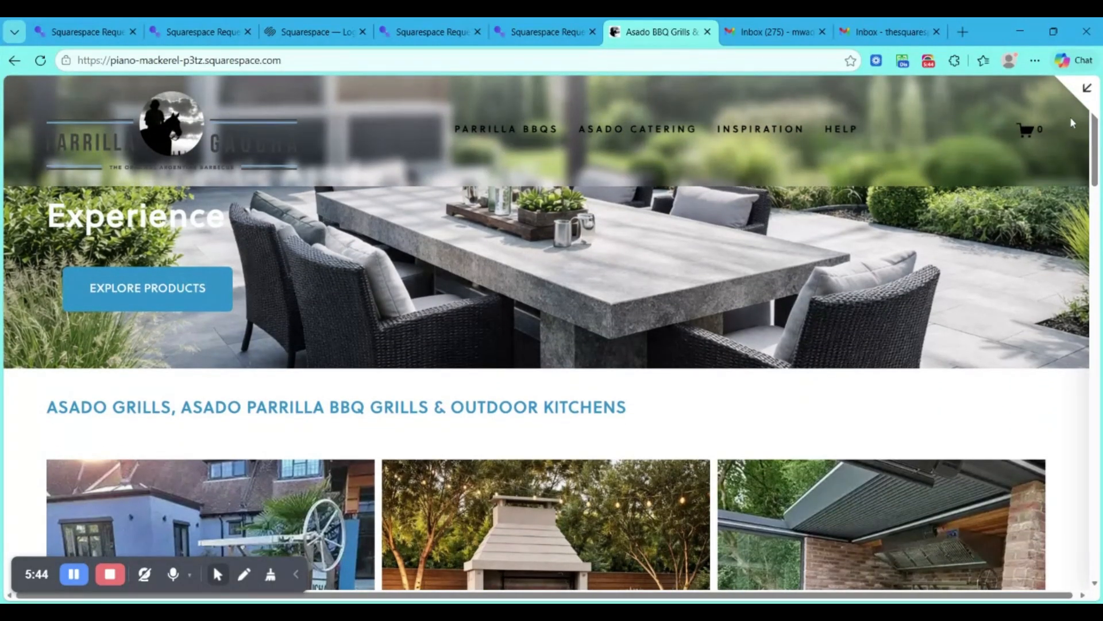
click(1087, 87)
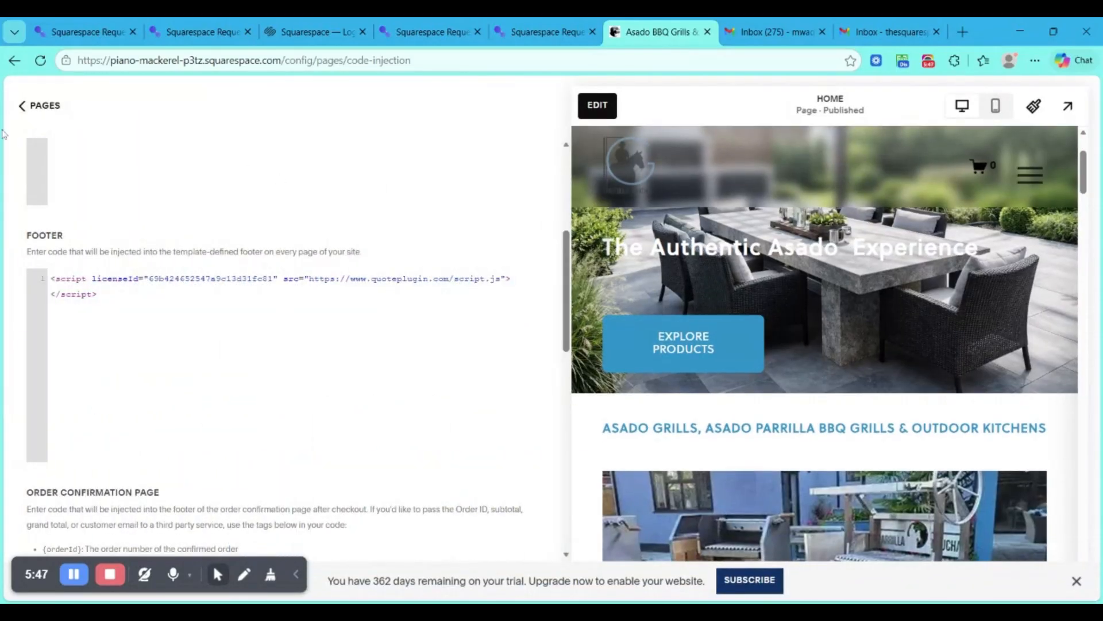
click(38, 105)
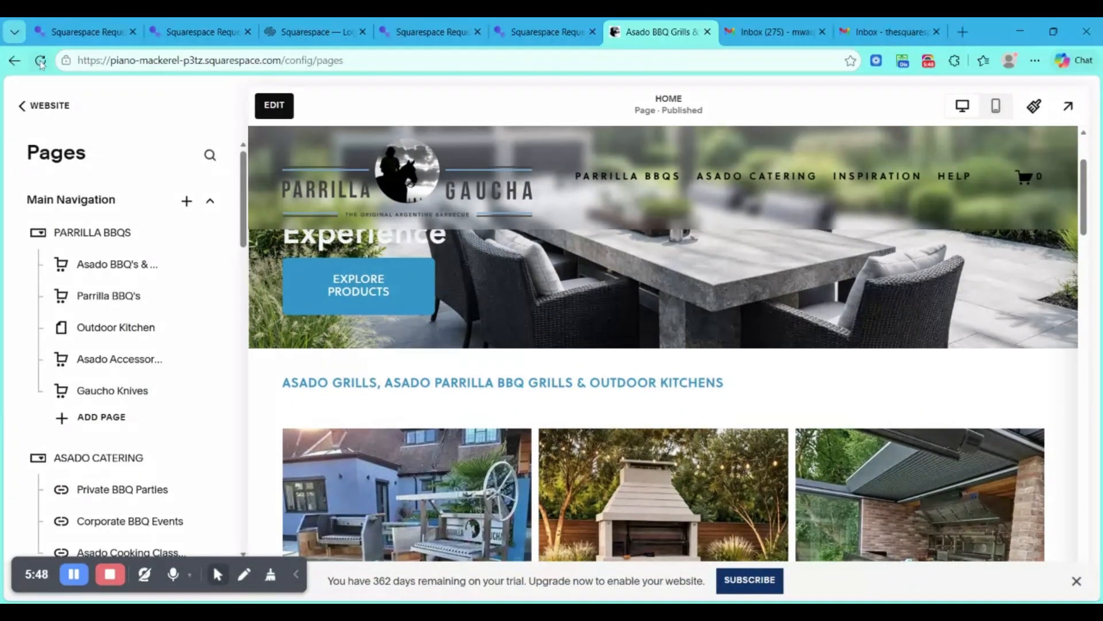
click(40, 62)
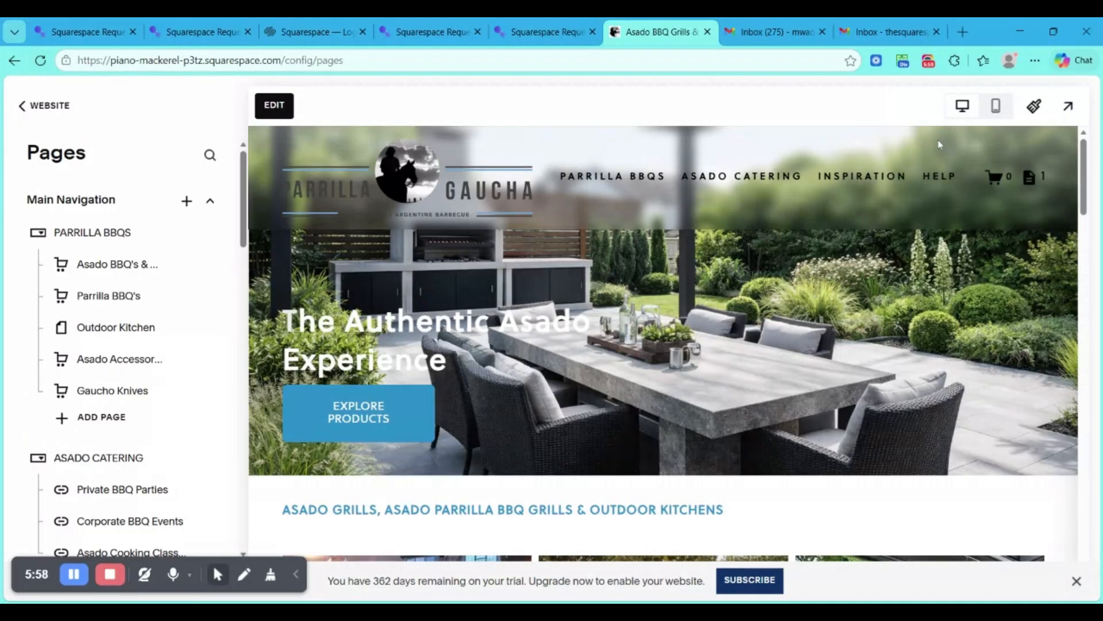
- Open the quote list from the store header, remove ASADO PARRILLA GRILL HOME from it and close the list
scroll(1017, 183, down, 5)
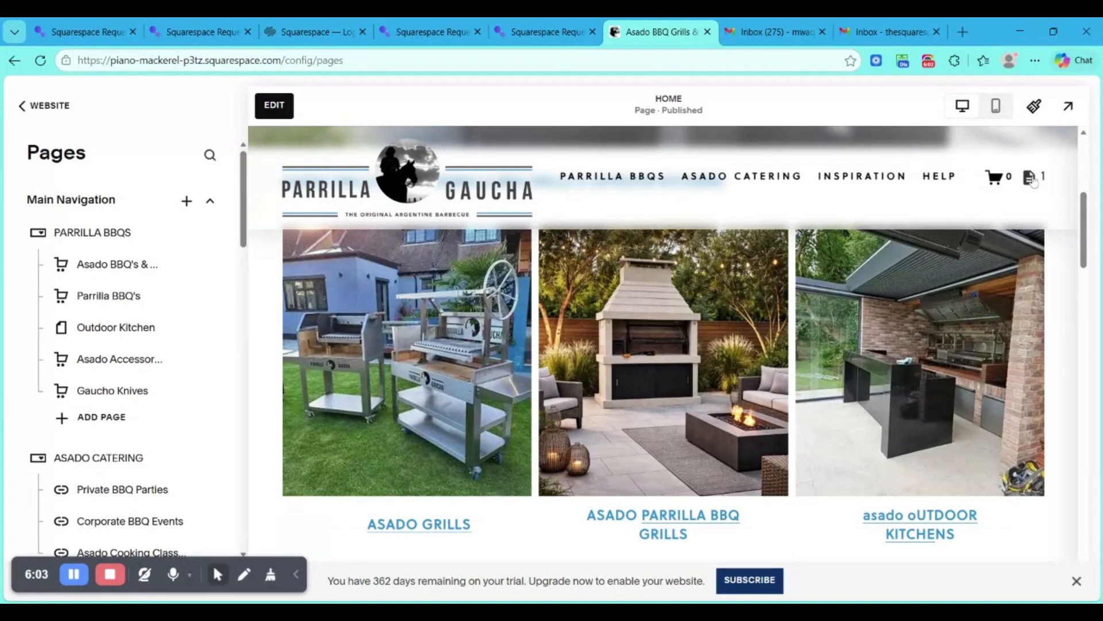
click(1033, 180)
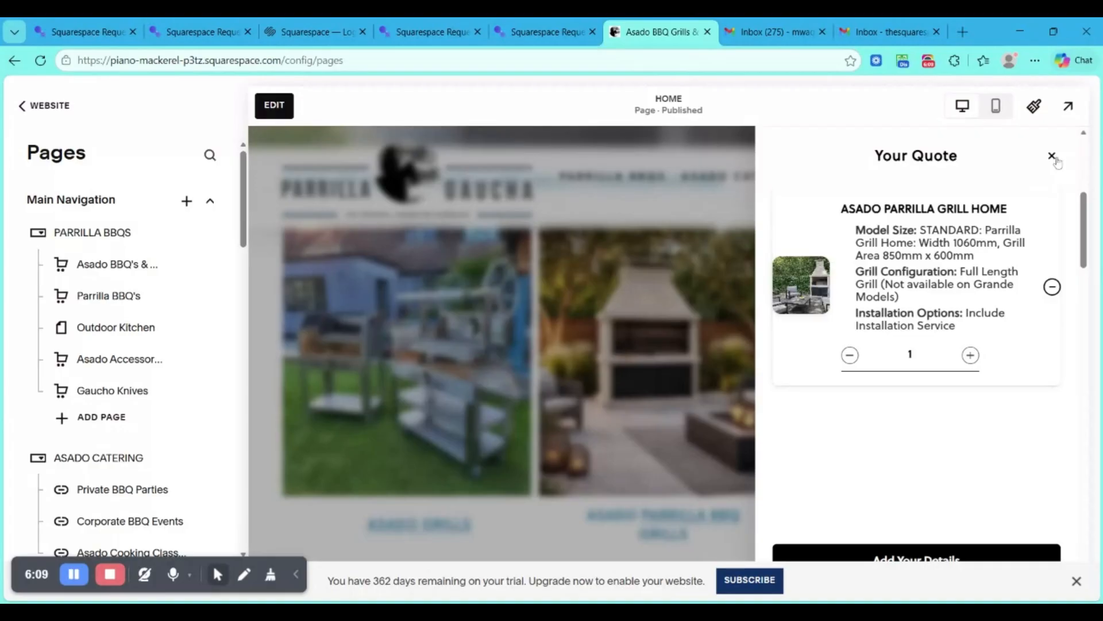
click(1052, 287)
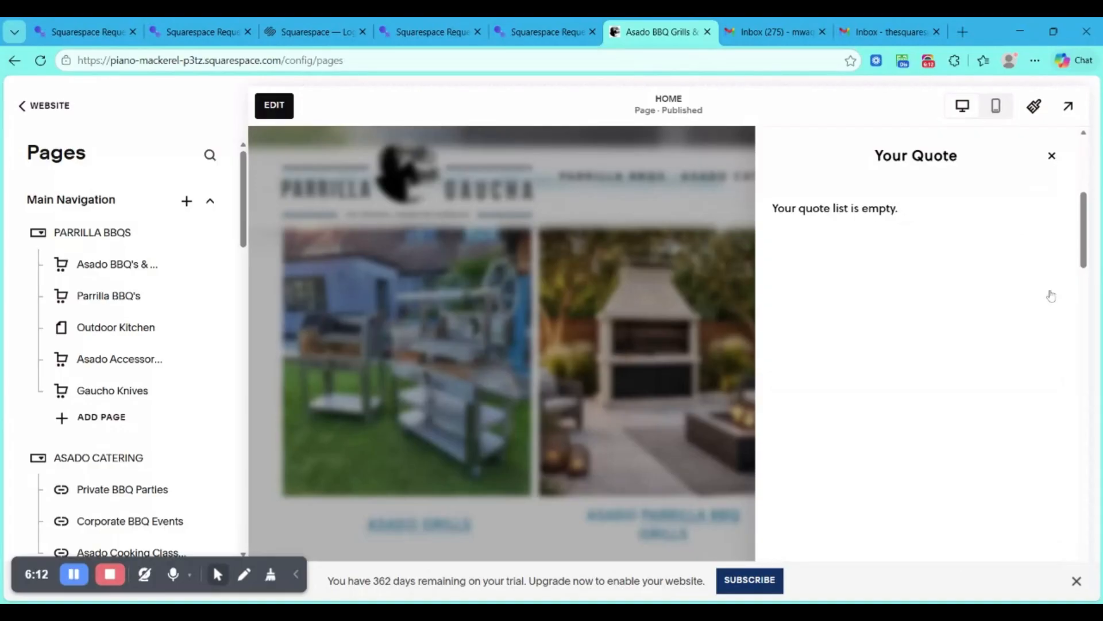
click(1053, 159)
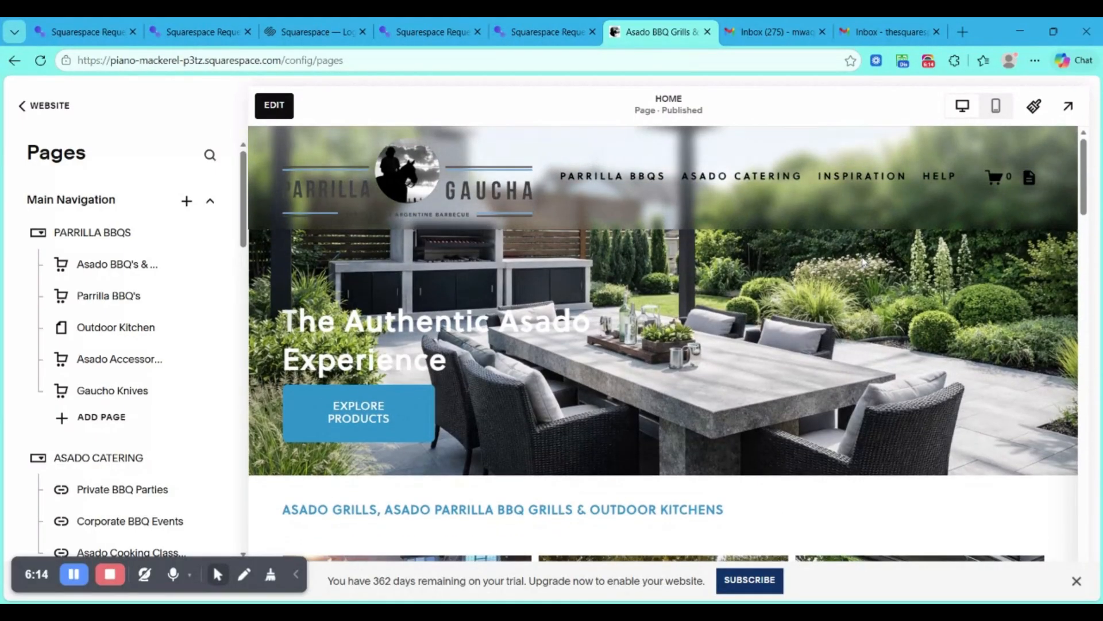
- Preview the store full screen, go to the Asado BBQ's & Grill's collection and open the ASADO HOME PRO CLC 1200 BLACK product
click(1070, 112)
mouse_move(483, 131)
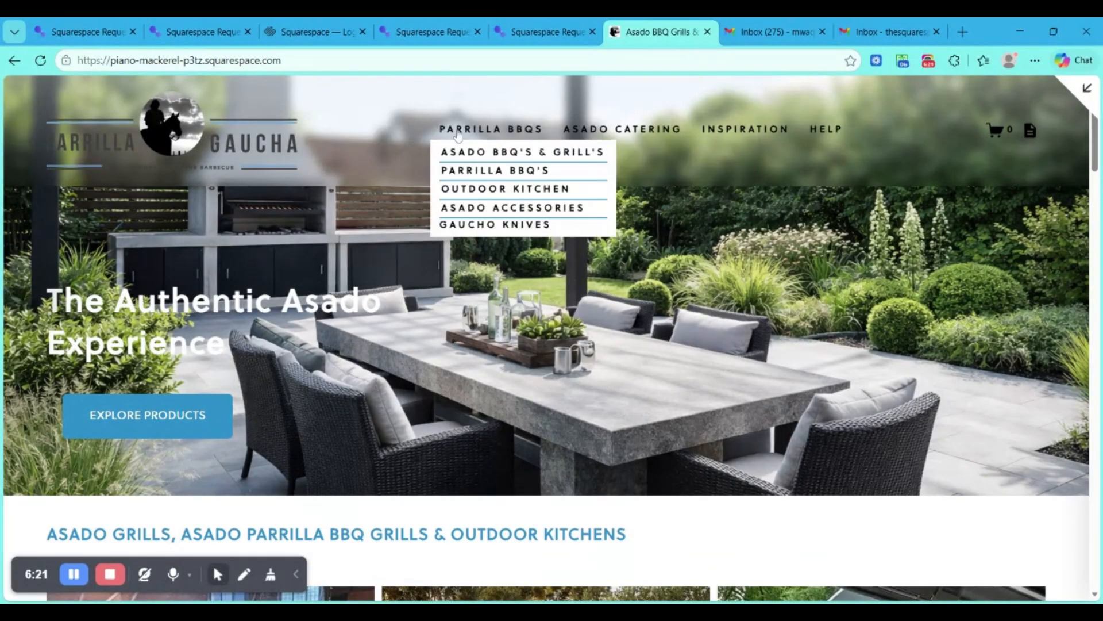
click(480, 155)
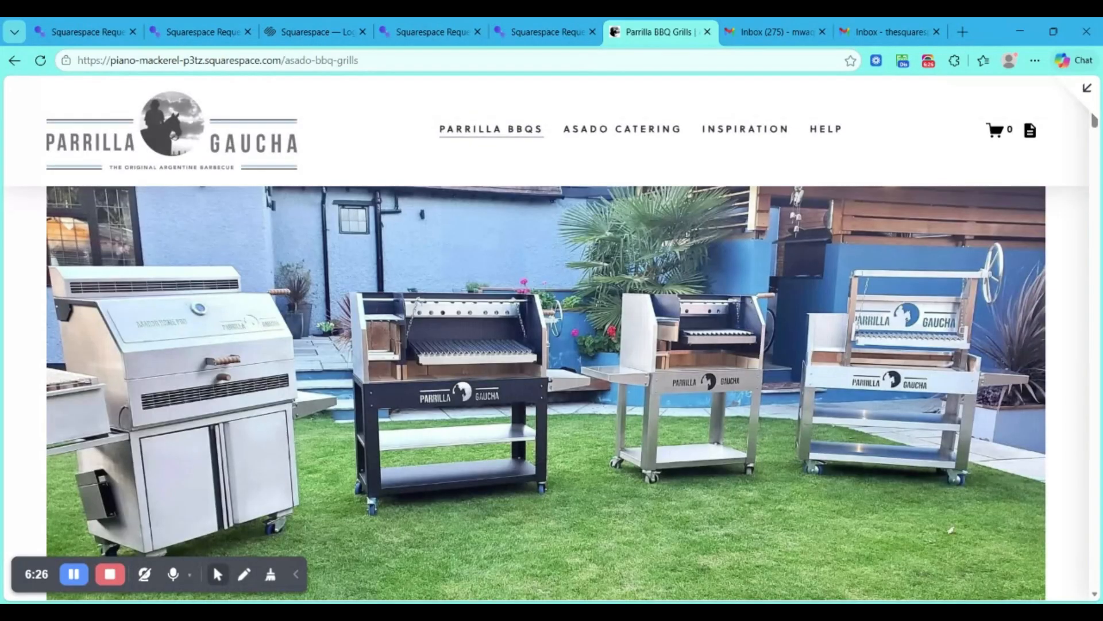
scroll(441, 332, down, 8)
scroll(442, 332, down, 3)
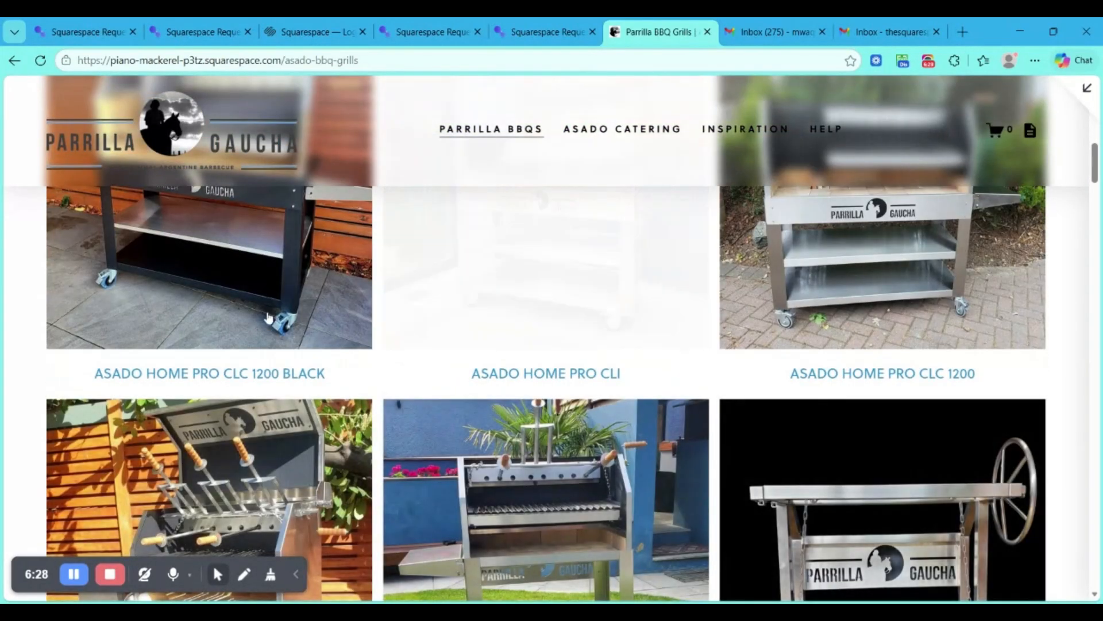
click(217, 283)
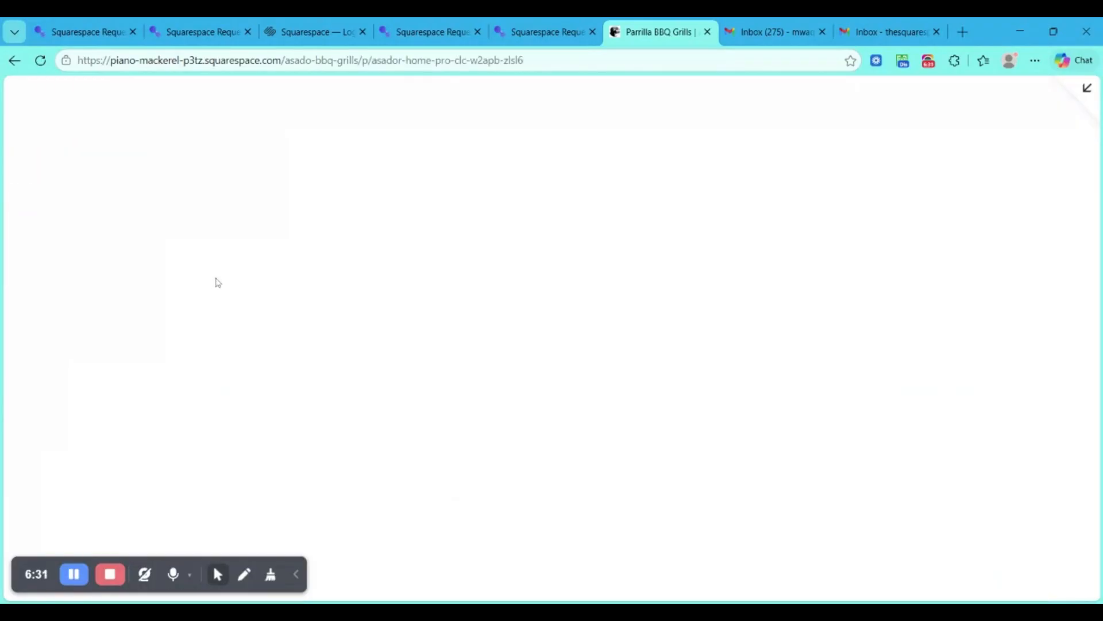
- Review the product page's purchase options, switch to the QuotePlugin dashboard, and inspect the products under Asado BBQ's & Grill's before collapsing the list
scroll(217, 283, down, 5)
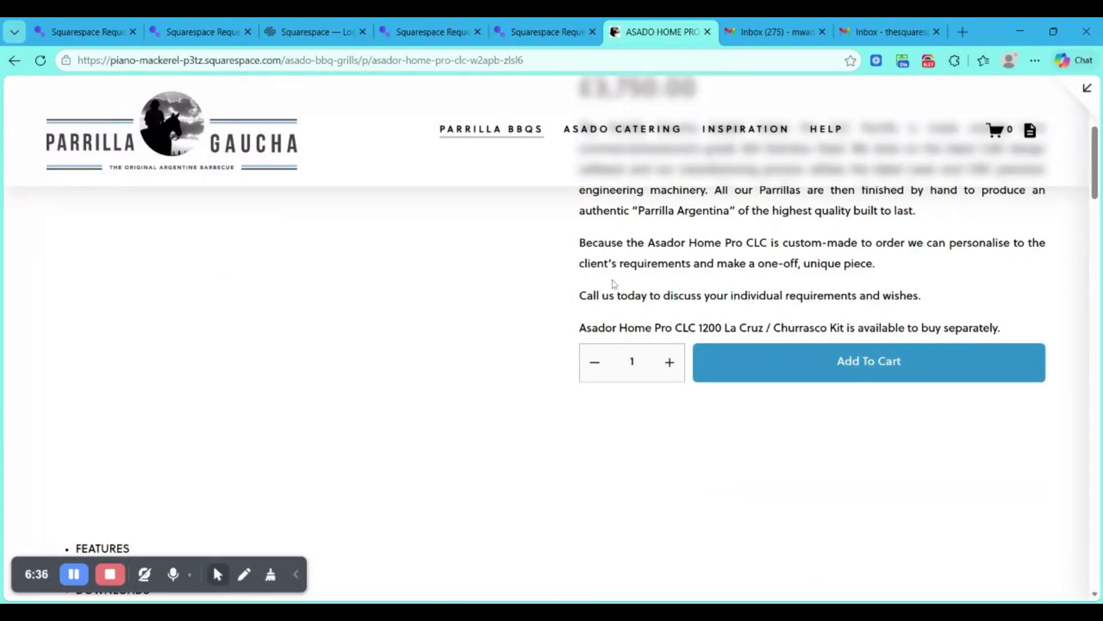
scroll(644, 316, up, 5)
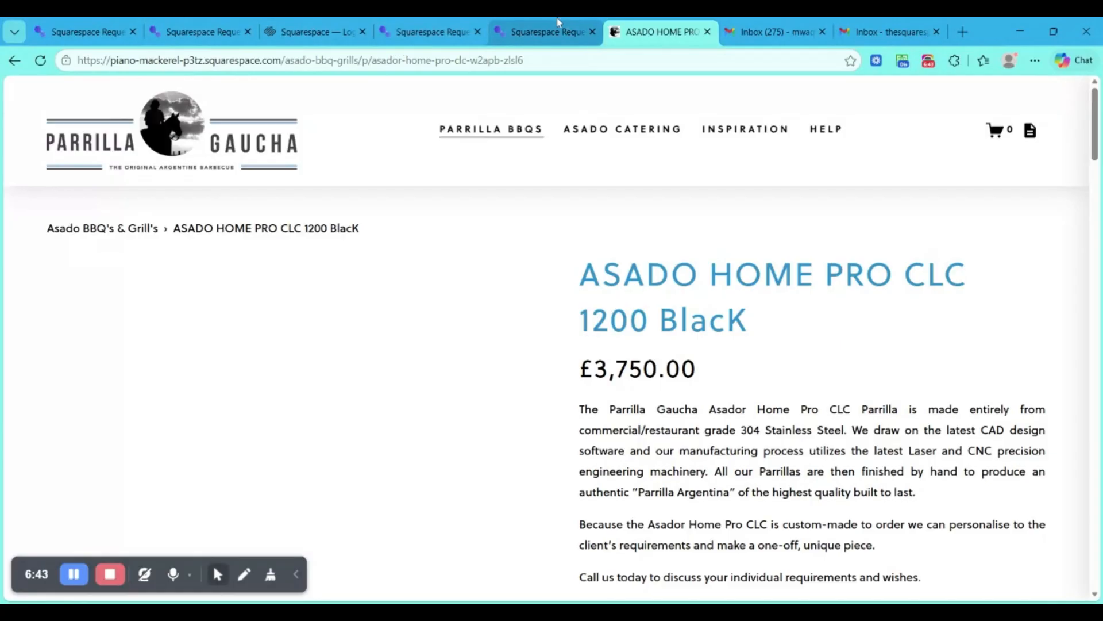
click(200, 31)
scroll(465, 344, up, 10)
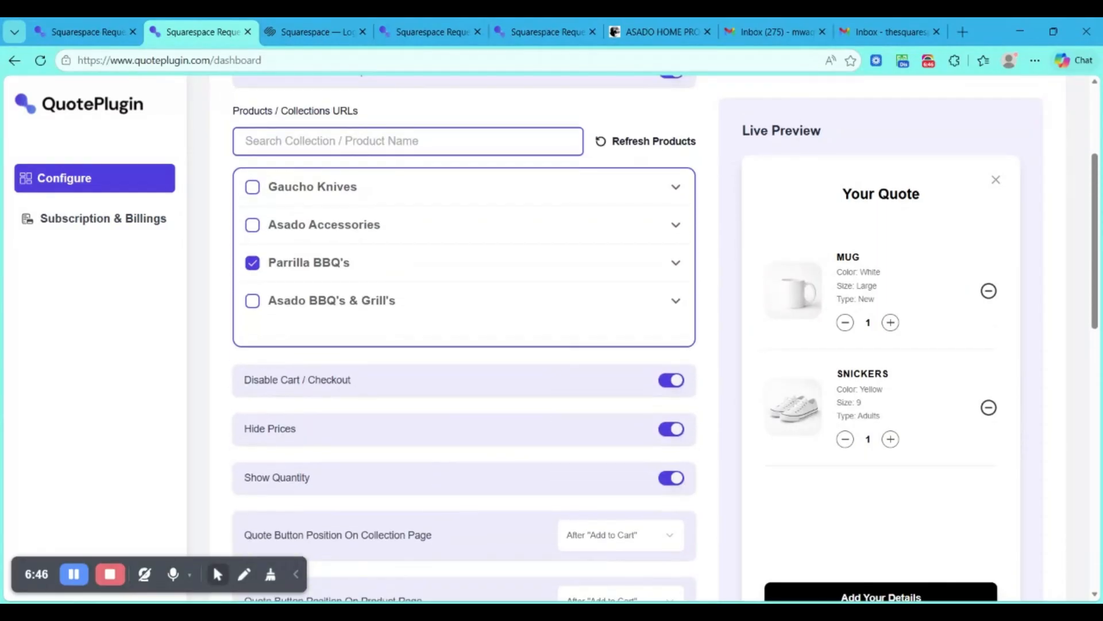
click(304, 303)
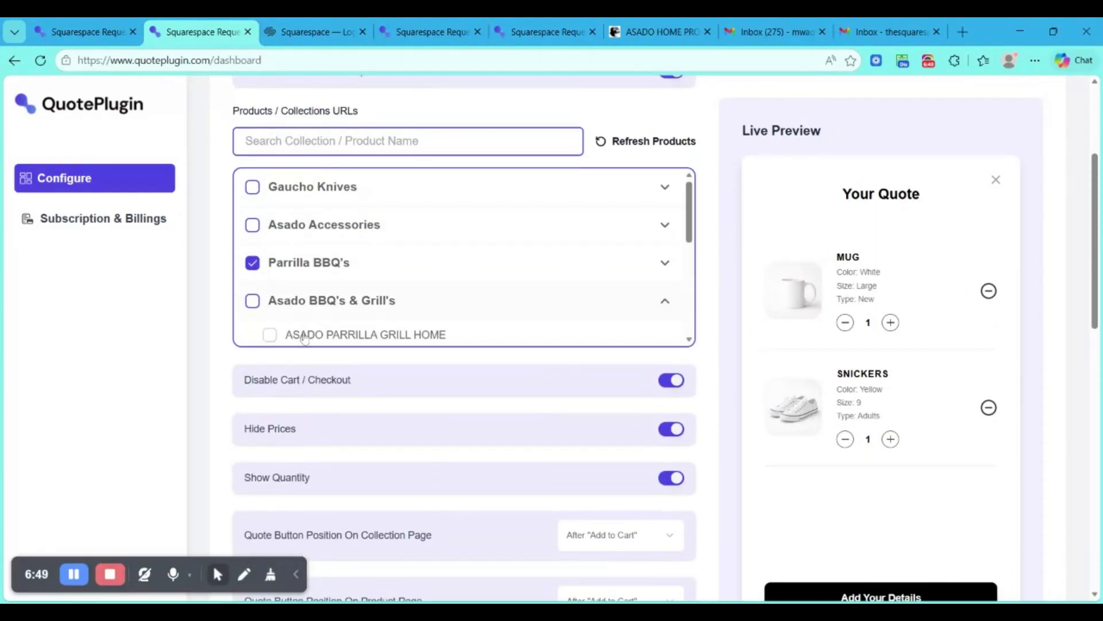
scroll(305, 337, down, 2)
scroll(304, 338, down, 2)
scroll(305, 336, up, 5)
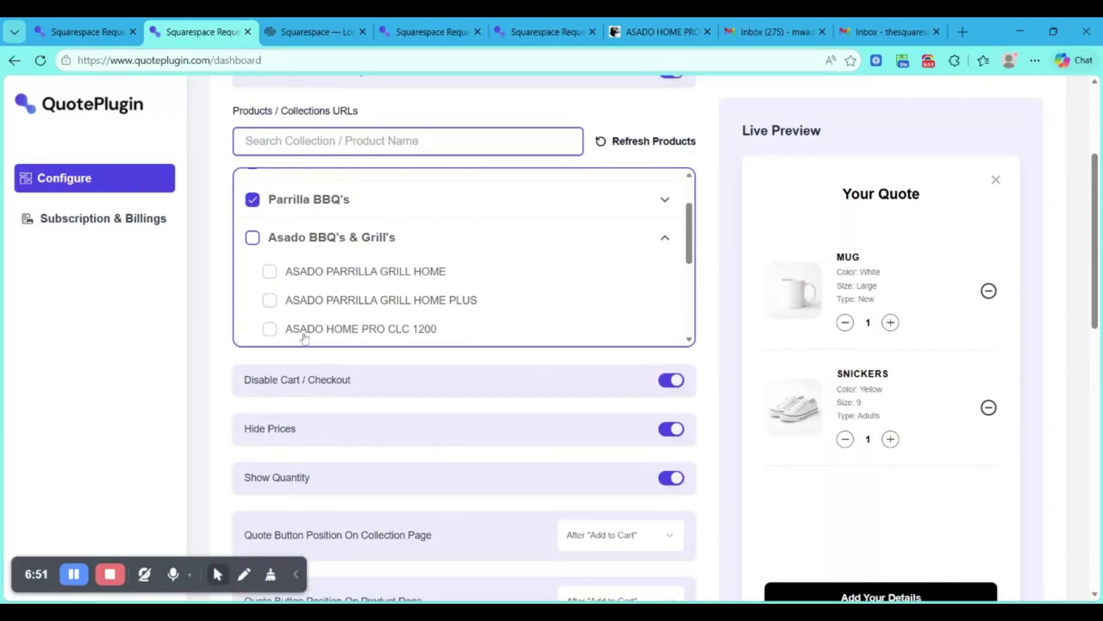
click(345, 288)
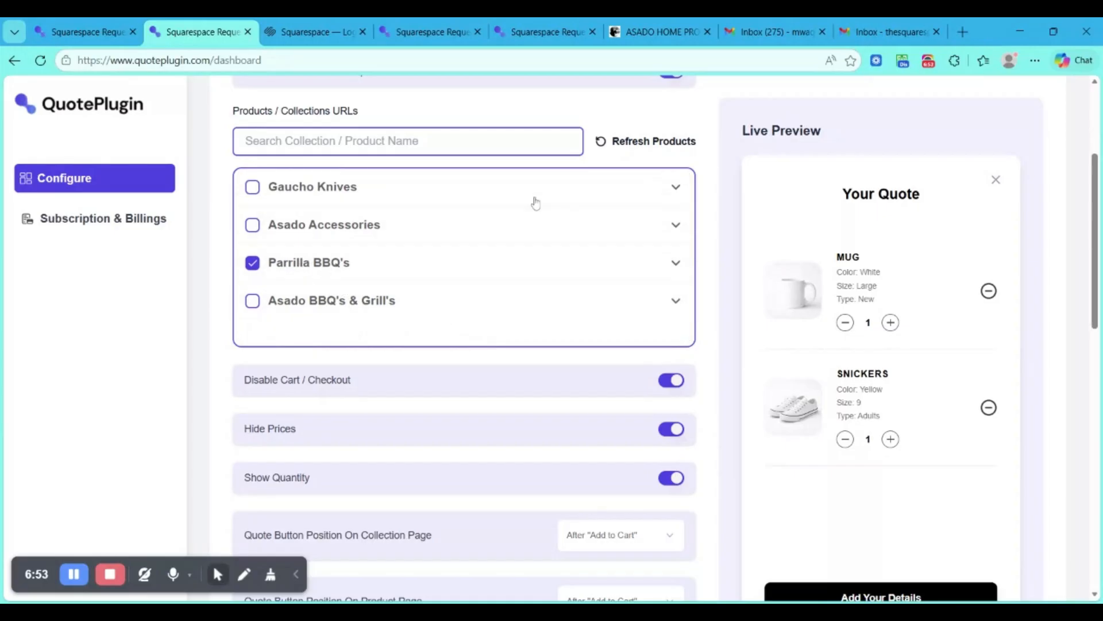
- Switch back to the Squarespace store preview and go to the Parrilla BBQ's collection's product grid
click(663, 31)
mouse_move(511, 131)
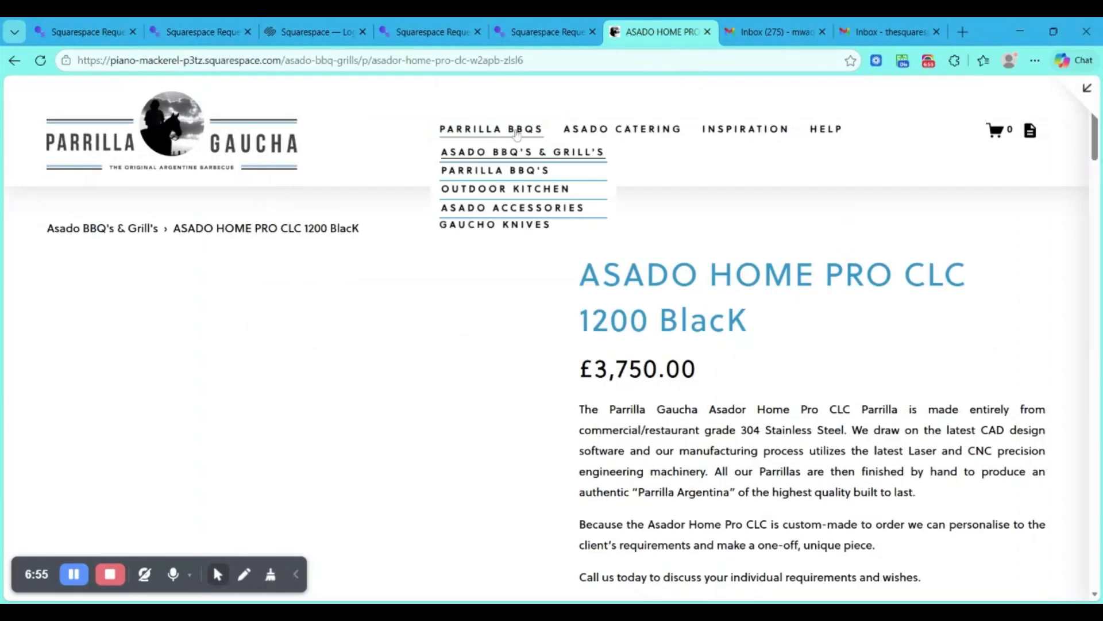
click(499, 172)
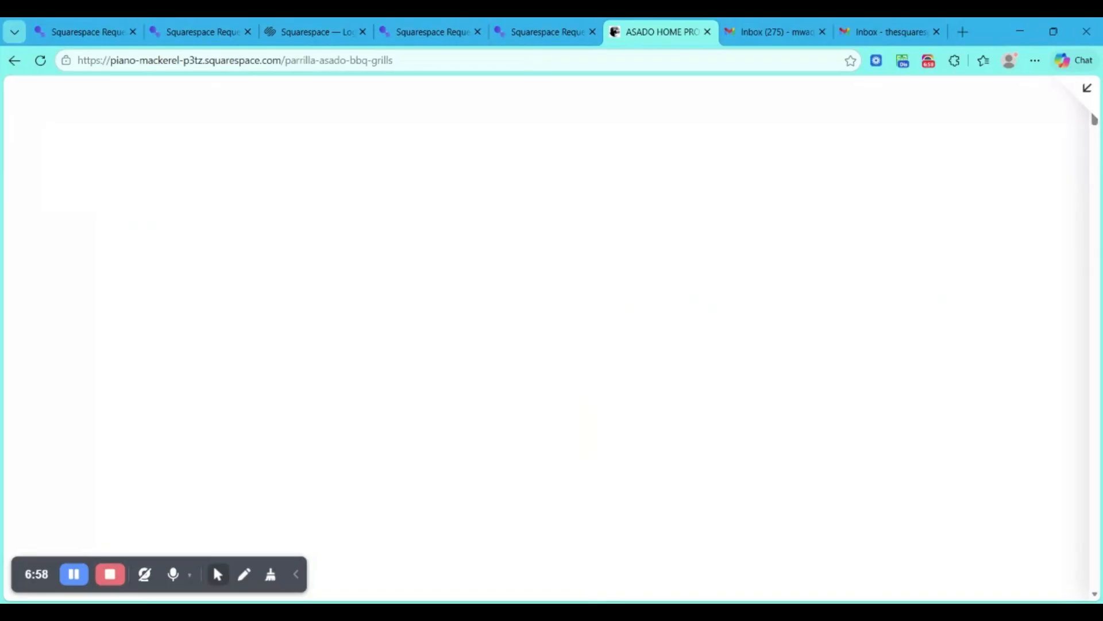
scroll(144, 271, down, 5)
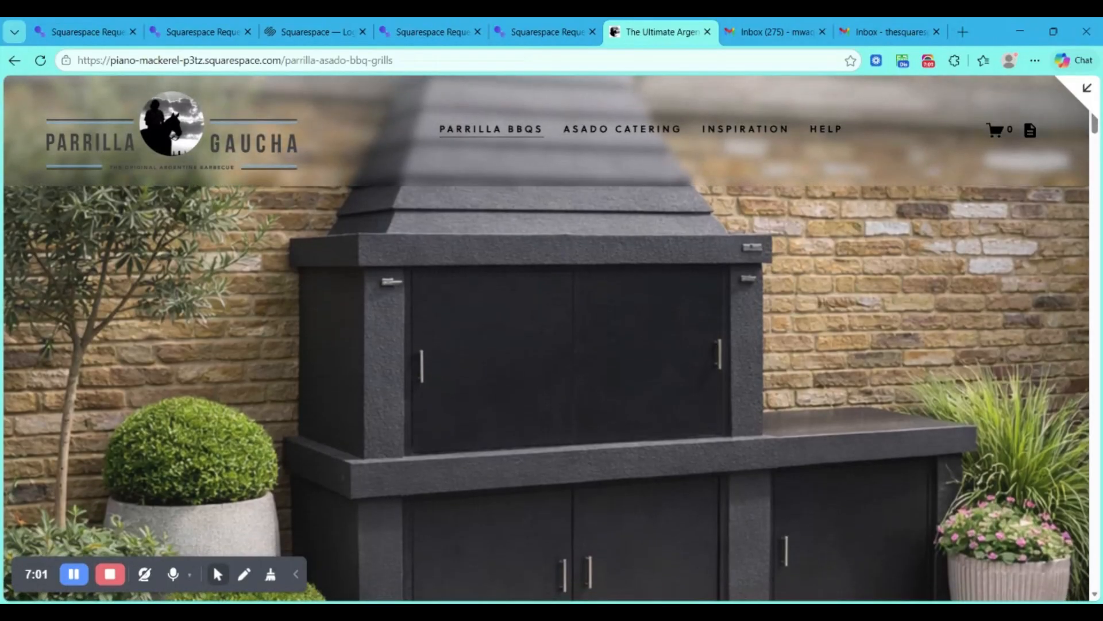
scroll(230, 402, down, 2)
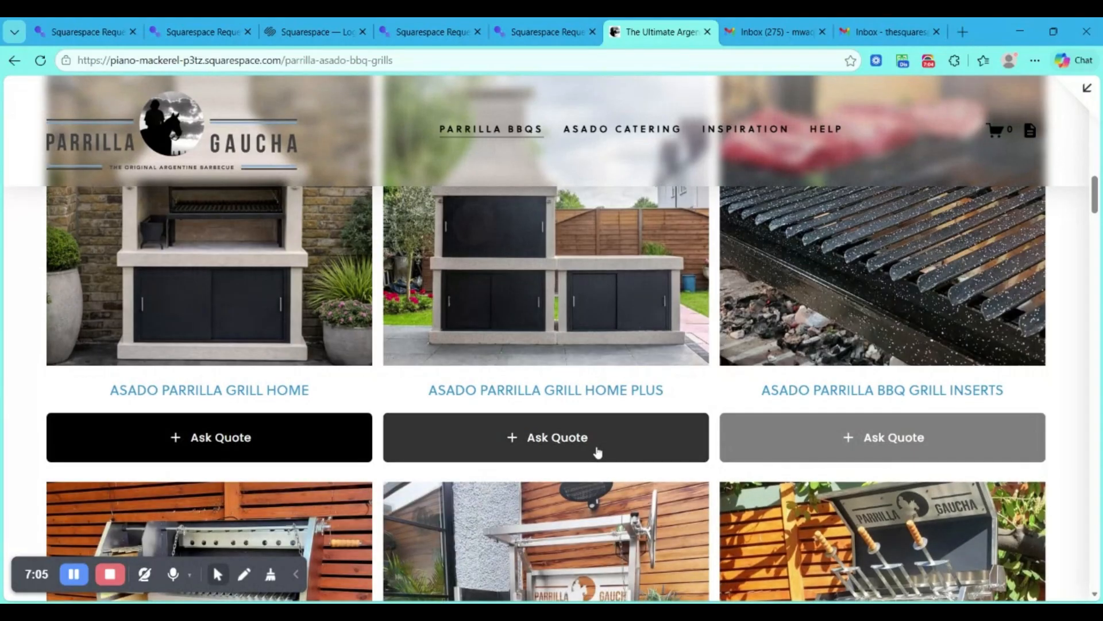
- Add ASADO HOME PRO CLC 1200 BLACK to the quote from the collection page and close the quote panel
scroll(597, 451, down, 4)
scroll(596, 451, down, 3)
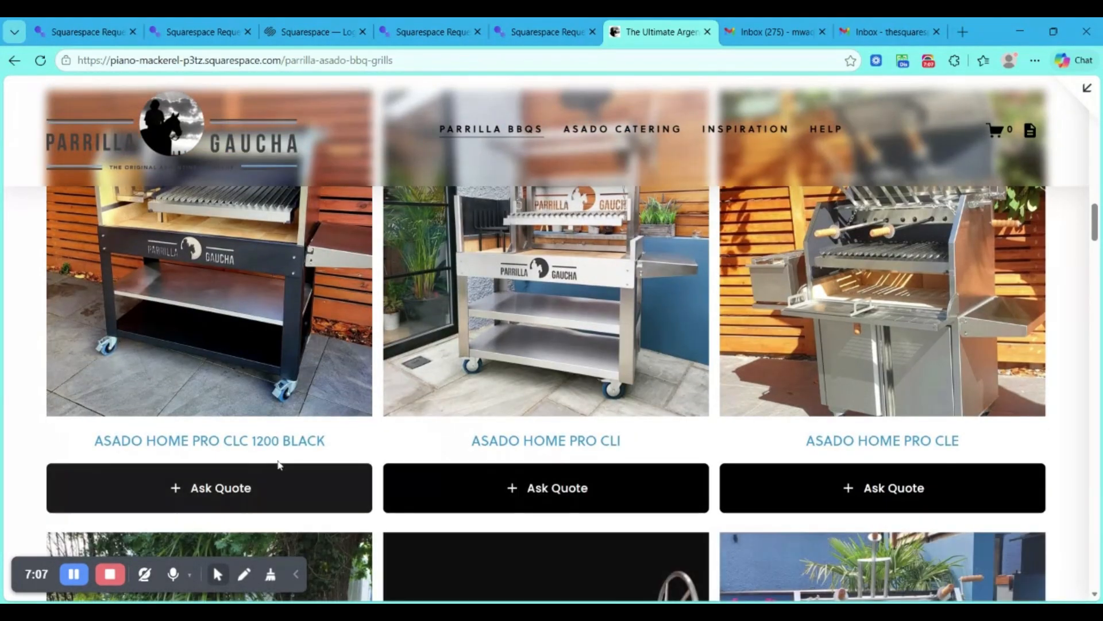
click(268, 484)
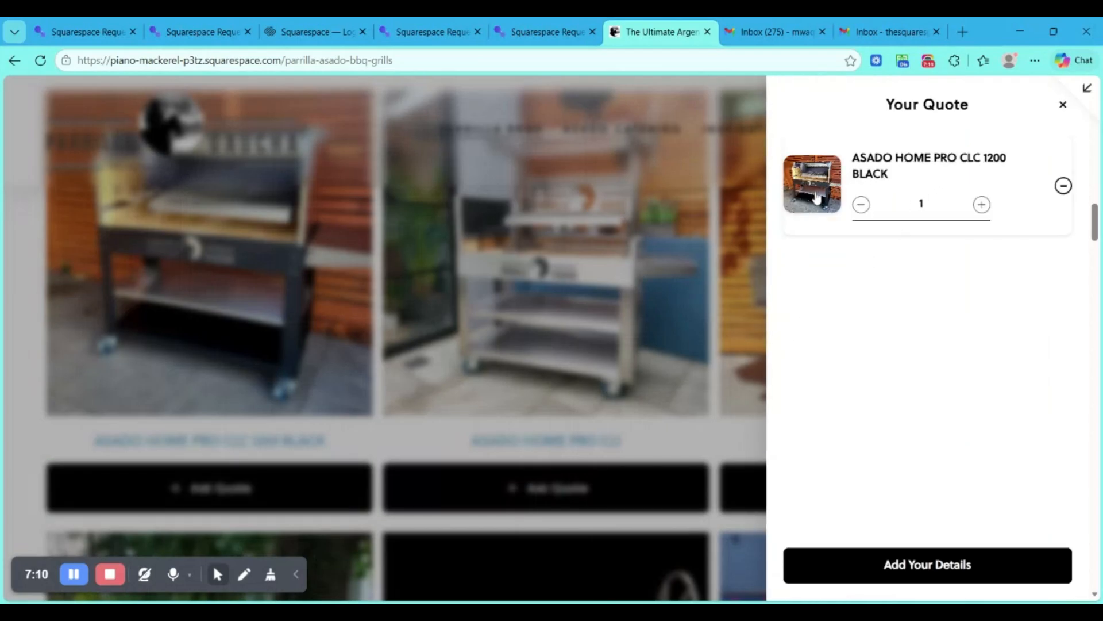
scroll(509, 315, up, 5)
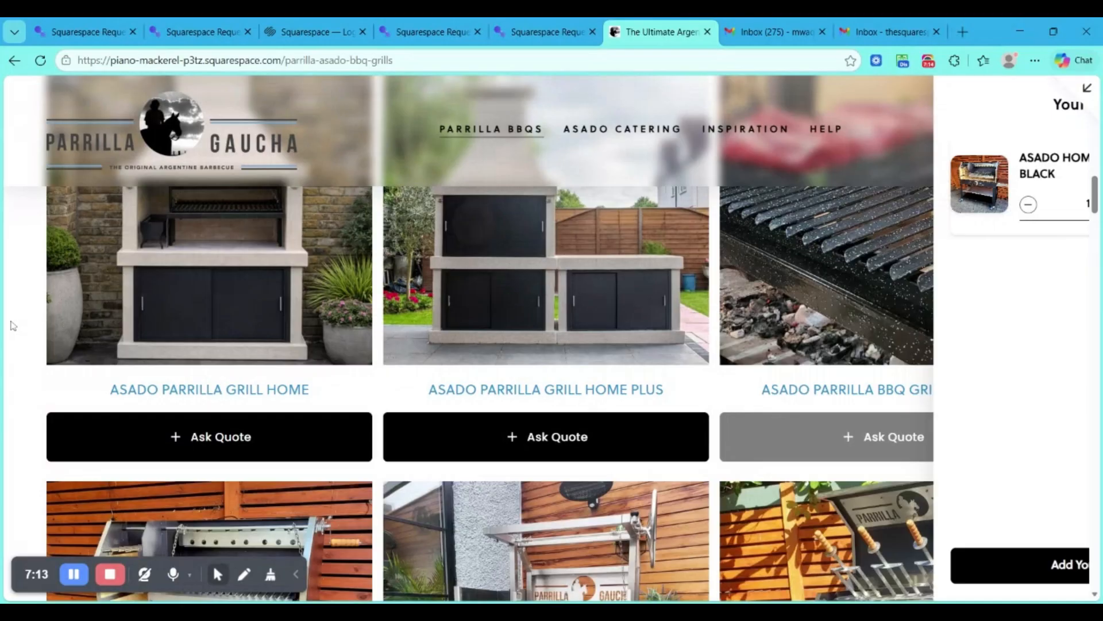
click(10, 322)
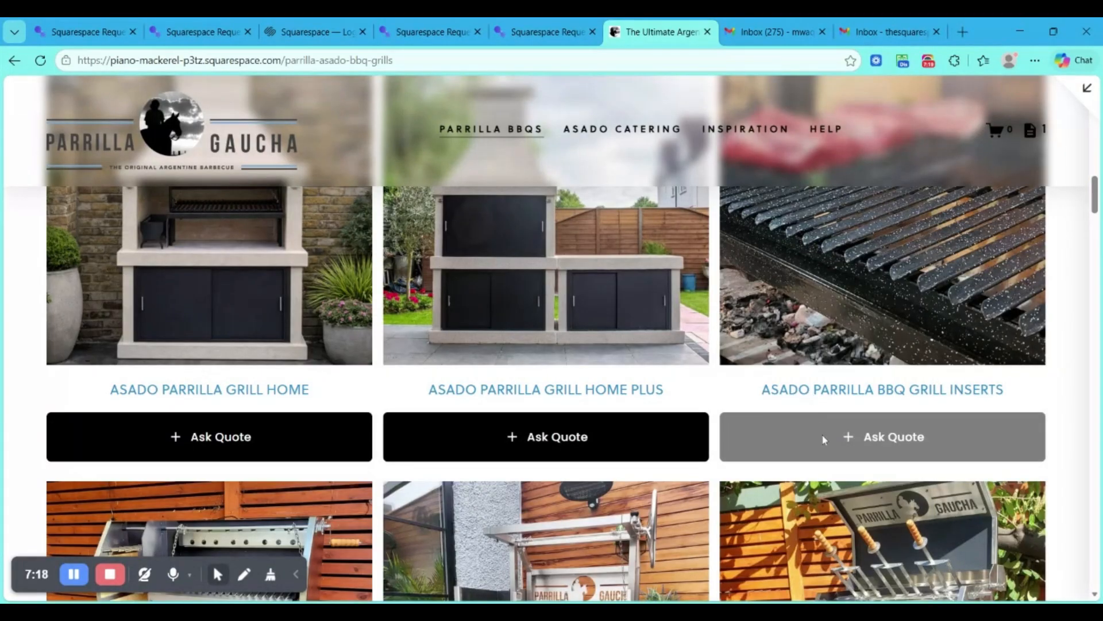
- Open the ASADO PARRILLA BBQ GRILL INSERTS product and review its description, grill size and quote options
click(840, 393)
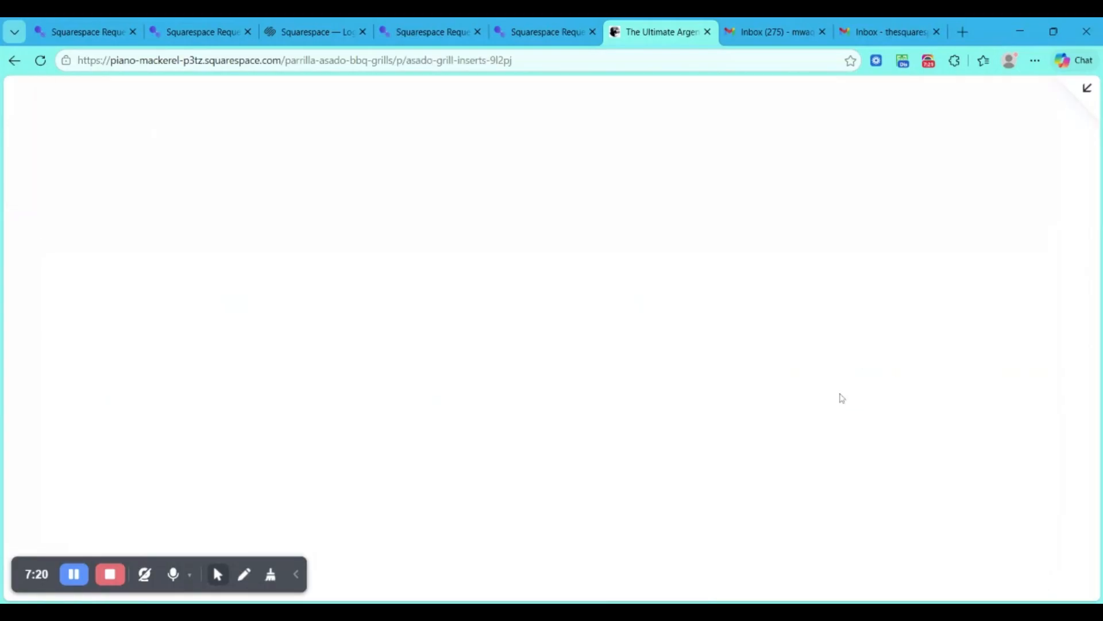
scroll(841, 399, down, 2)
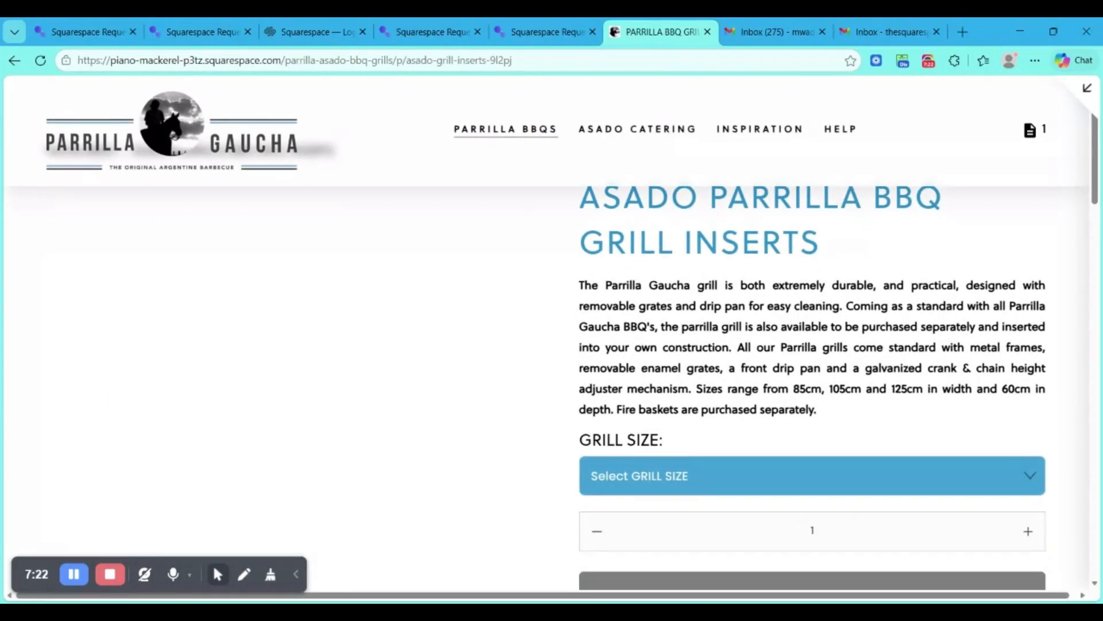
scroll(812, 356, down, 2)
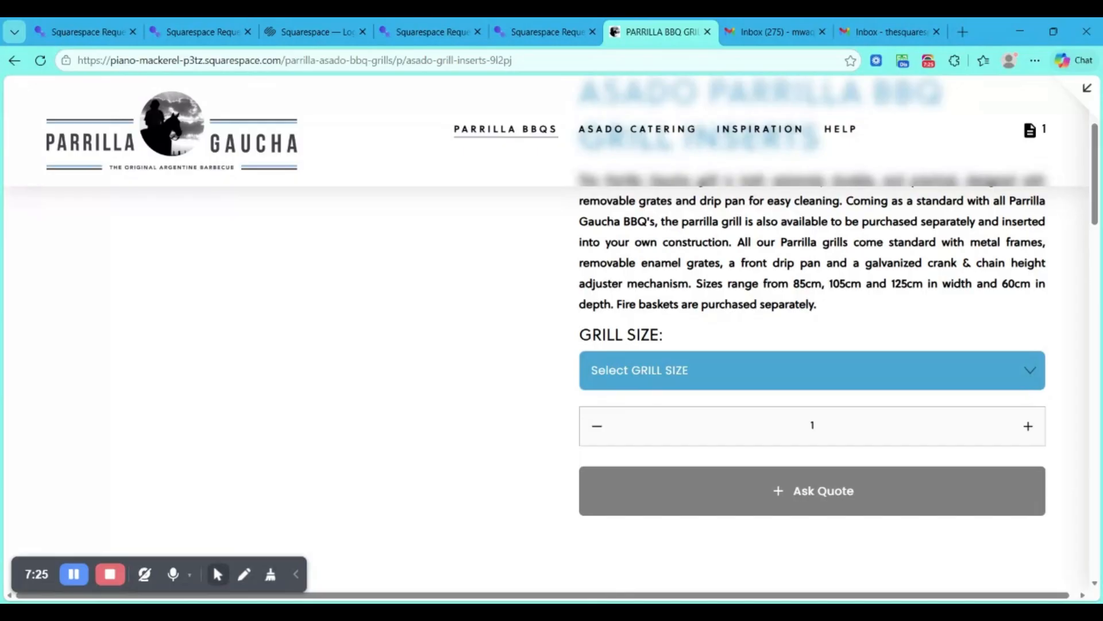
scroll(811, 356, up, 3)
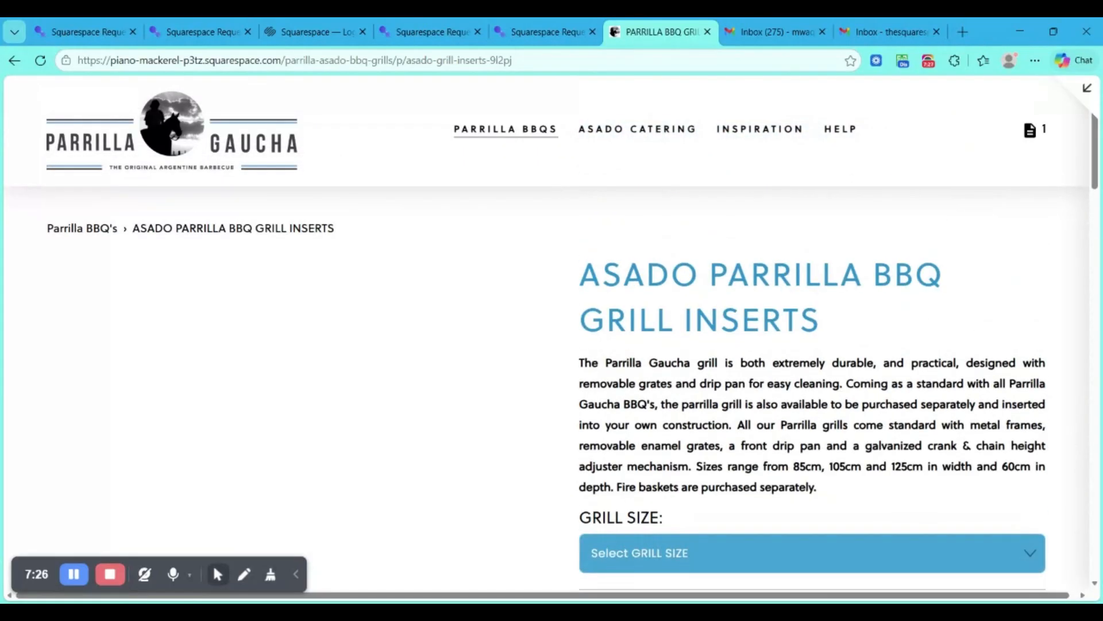
scroll(812, 356, down, 3)
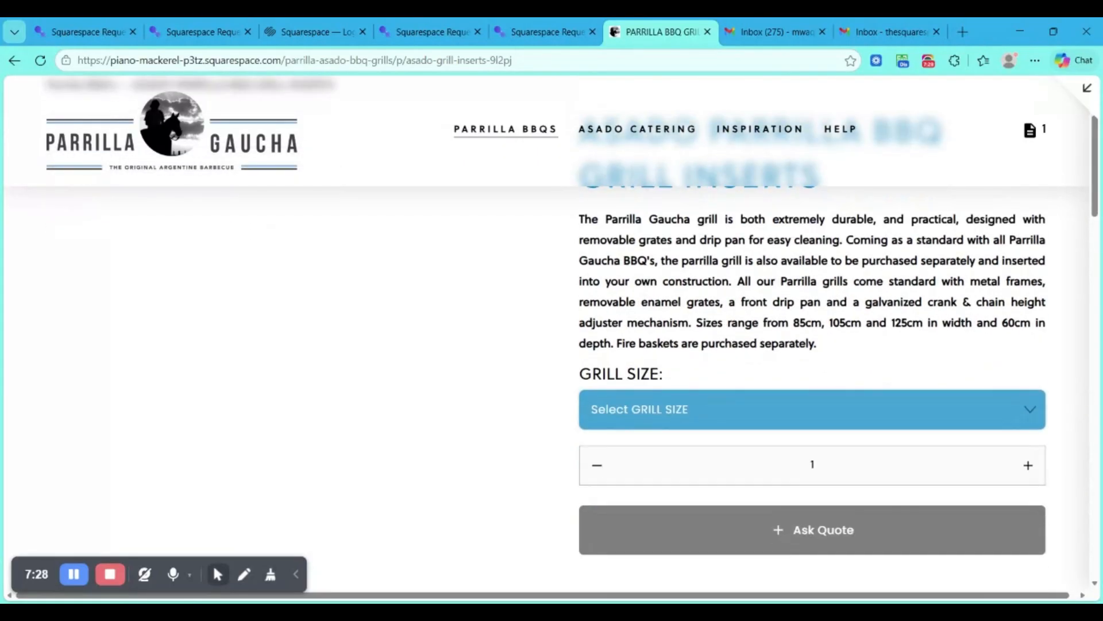
scroll(701, 357, down, 1)
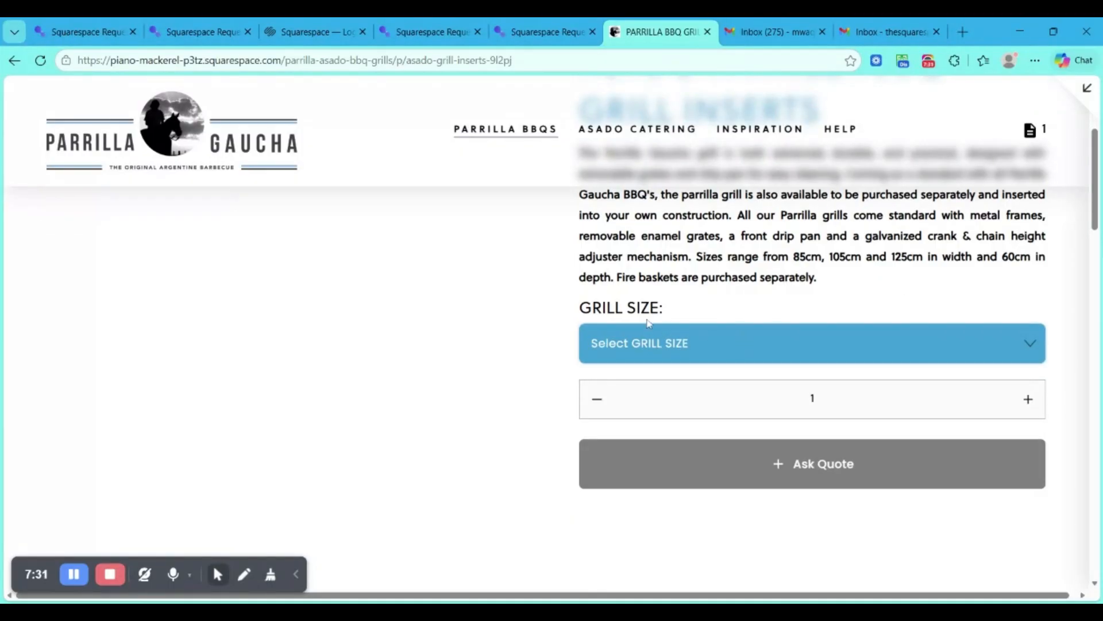
- Add the grill inserts to the quote with grill size 85CMX 60CM and quantity 3, and close the quote panel
click(762, 335)
click(737, 373)
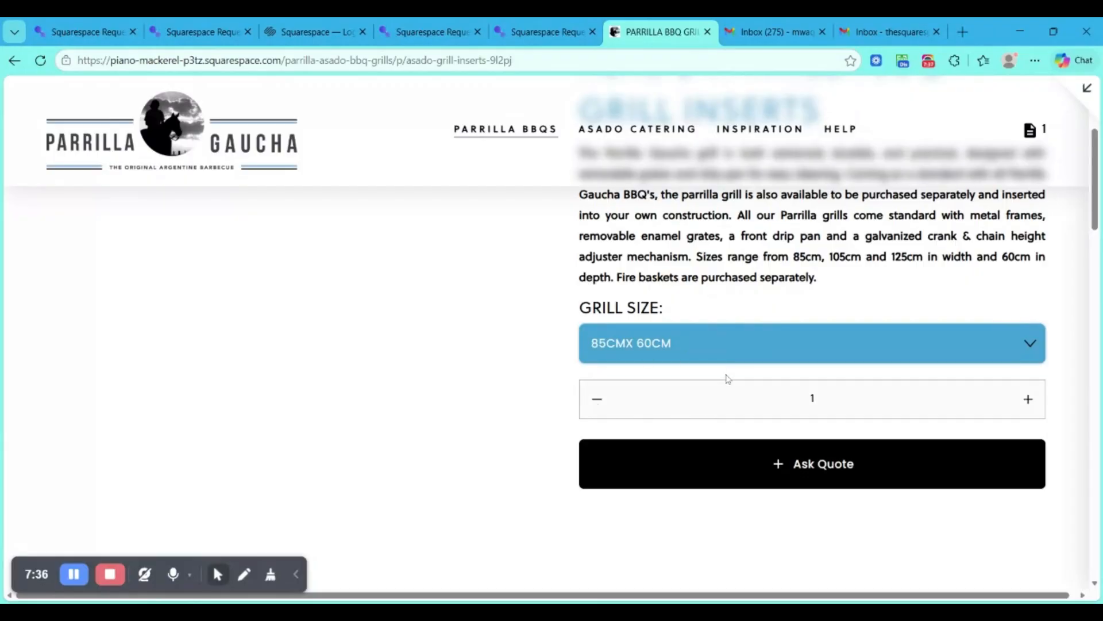
click(1027, 401)
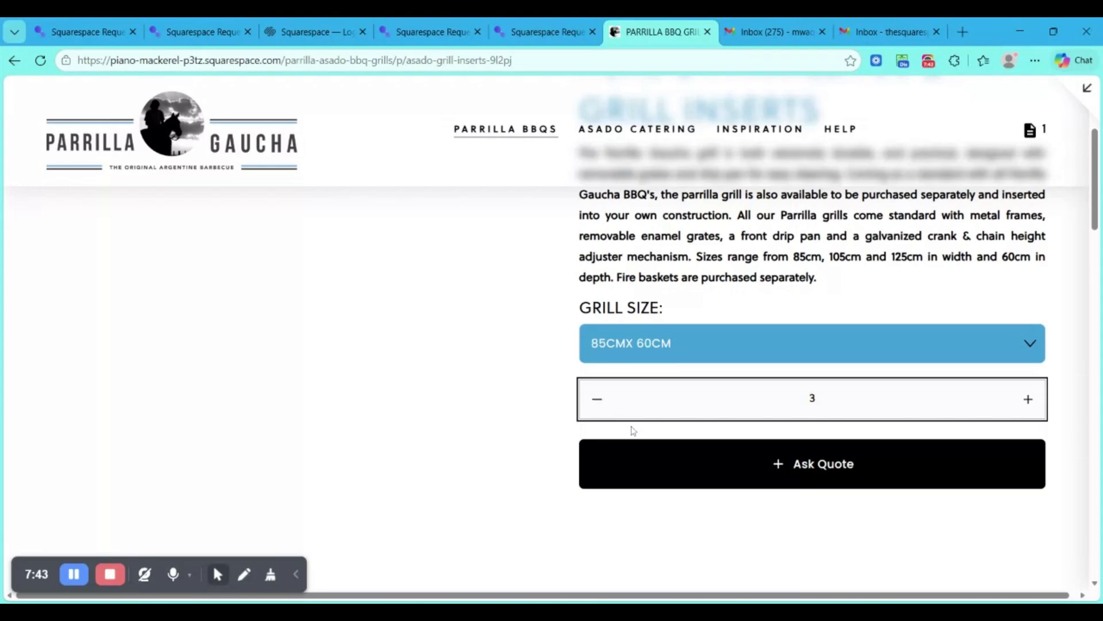
click(810, 464)
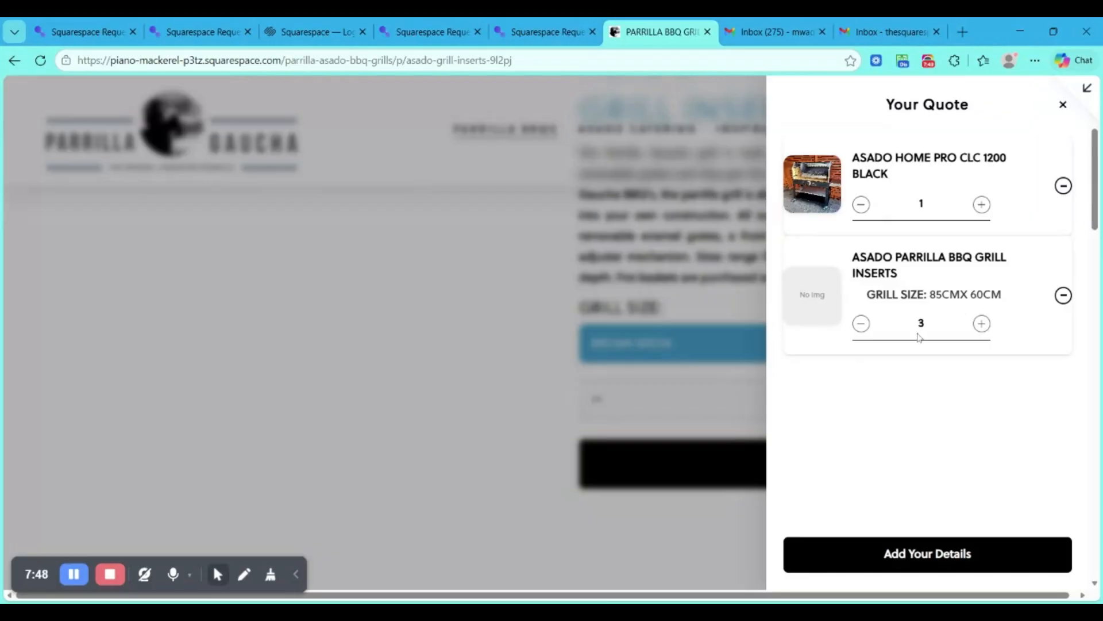
click(509, 314)
- Open the quote list from the store header to check its items, and close it
scroll(510, 316, up, 3)
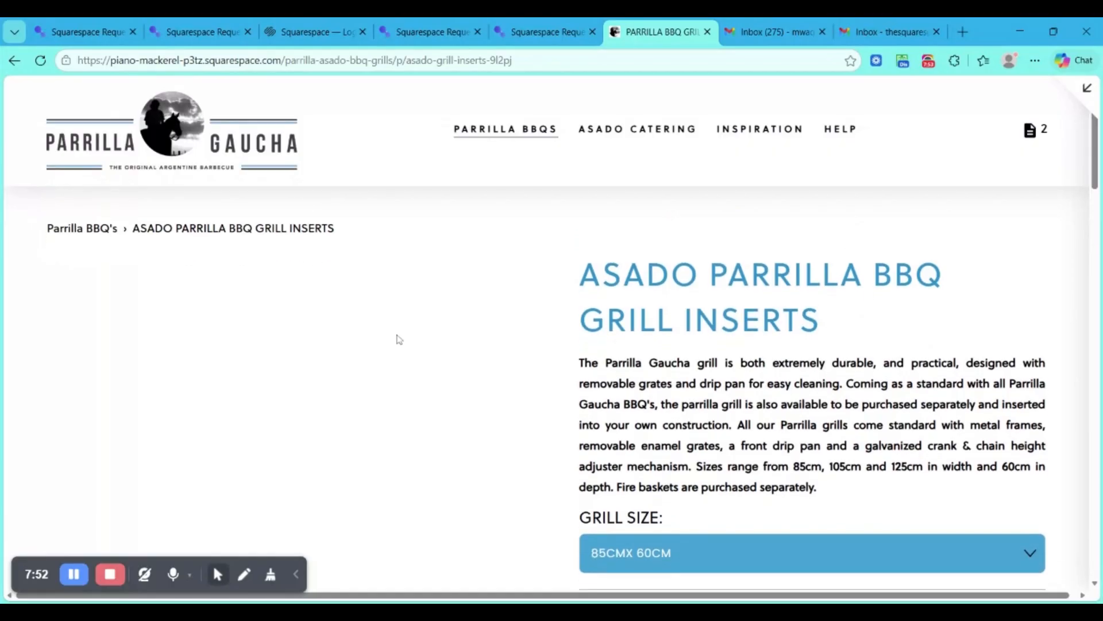
click(1038, 138)
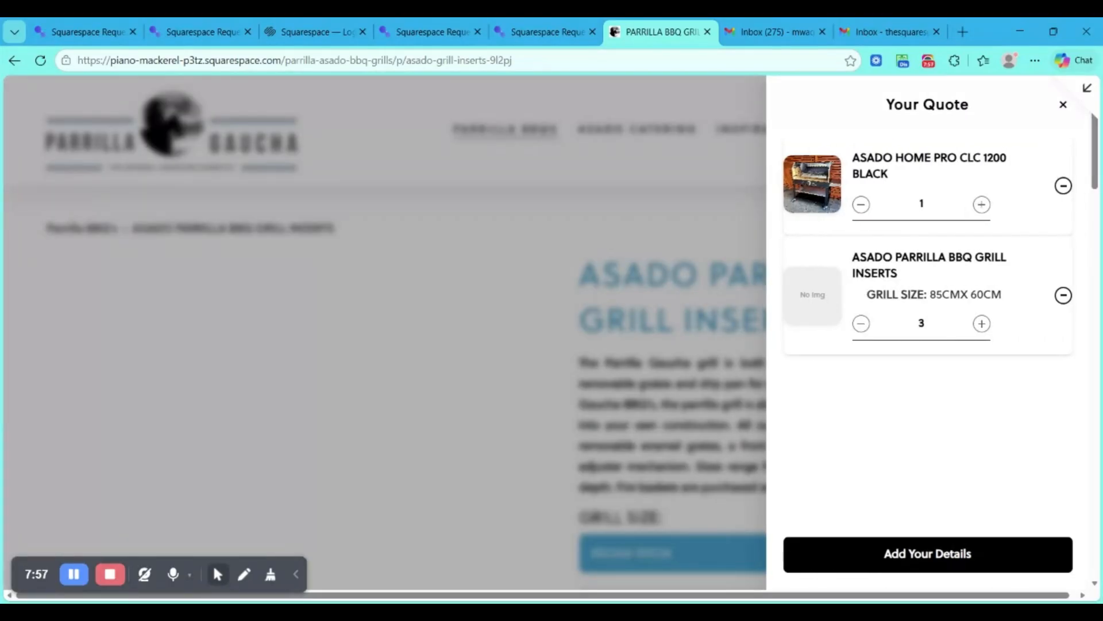
click(347, 305)
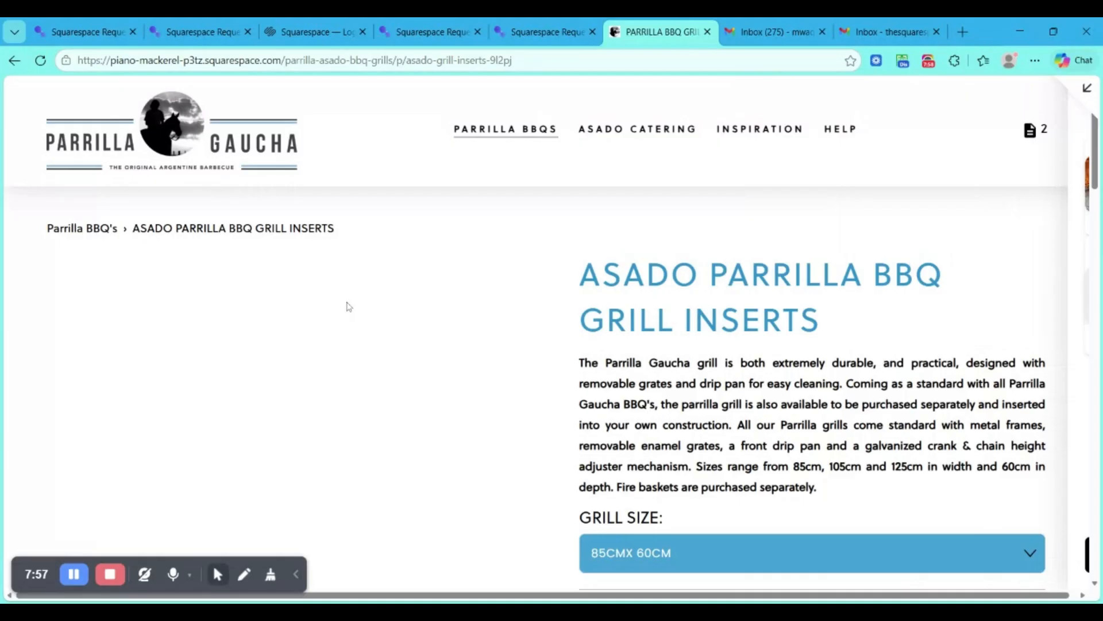
- Return to the Parrilla BBQ's collection and open the ASADO PARRILLA GRILL HOME product at its variant options
click(89, 230)
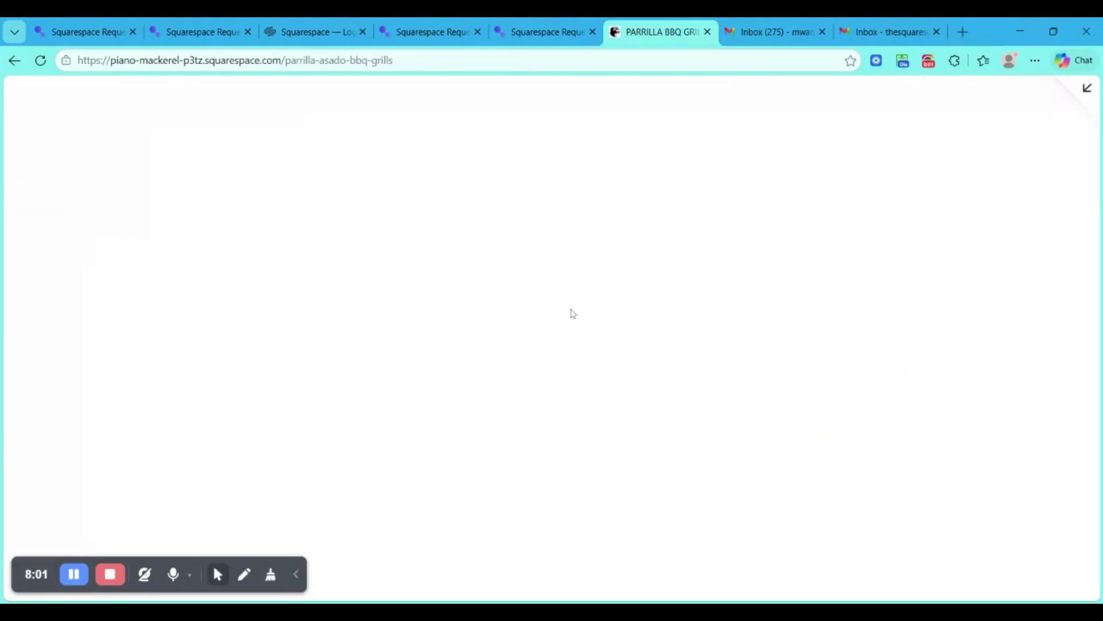
scroll(571, 313, down, 15)
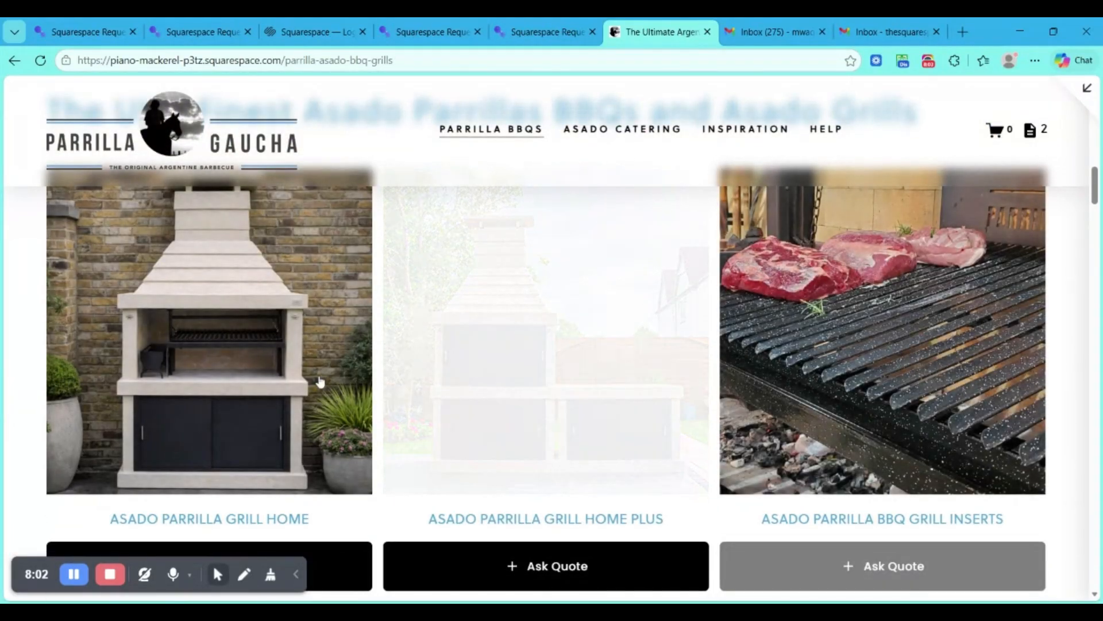
click(140, 389)
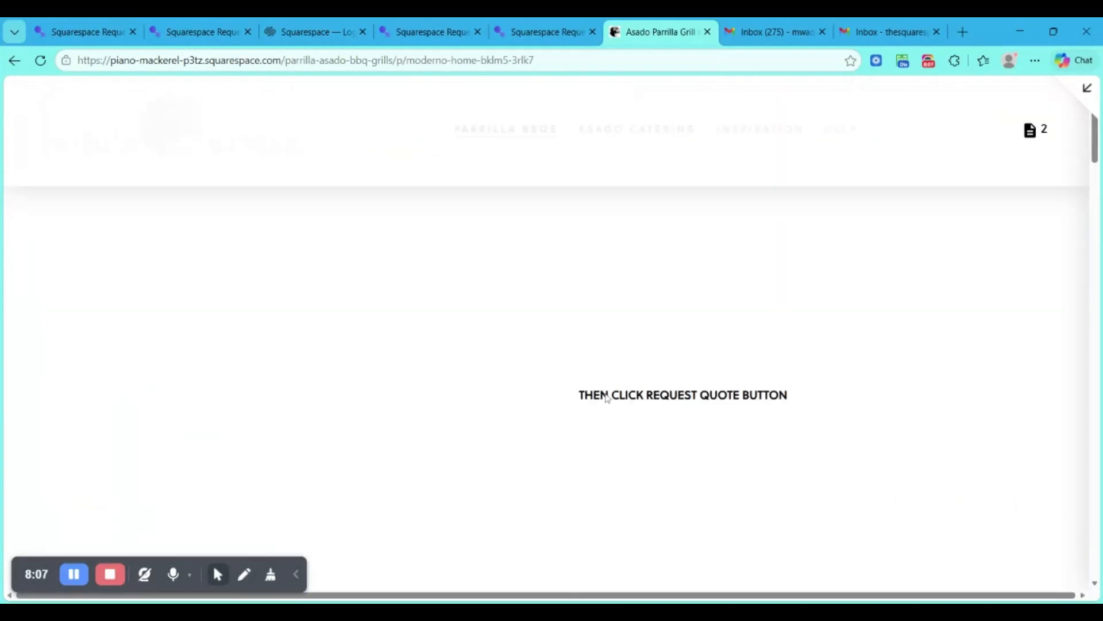
scroll(607, 397, down, 3)
scroll(667, 286, down, 5)
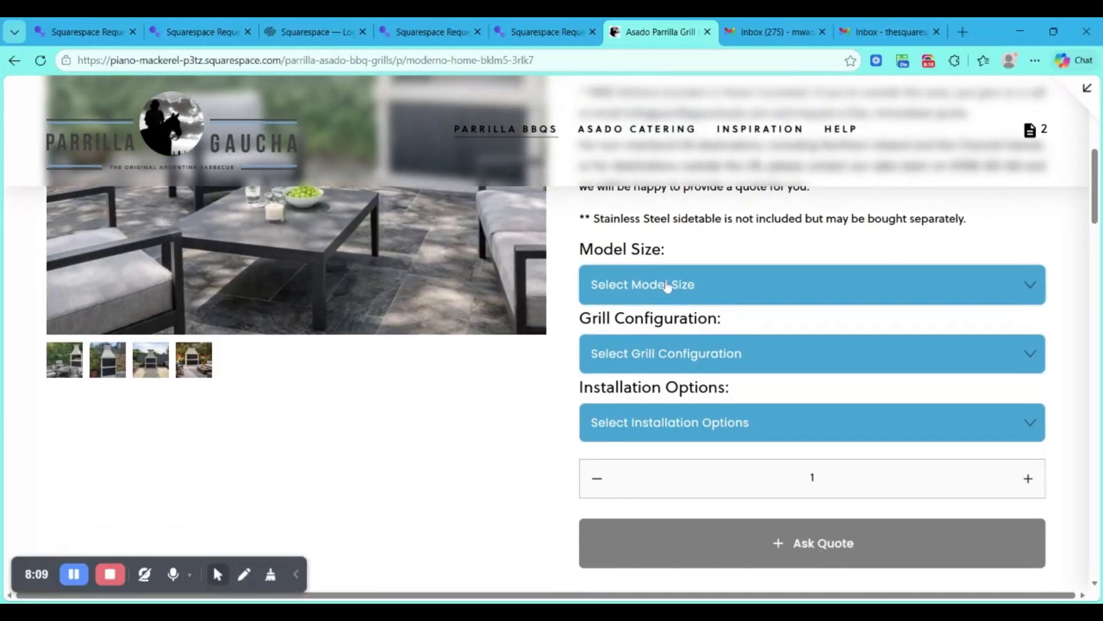
- Choose the GRANDE 1560mm model size, Grill With Fire Side configuration and Exclude Installation Service (Self Build) for the product
click(667, 286)
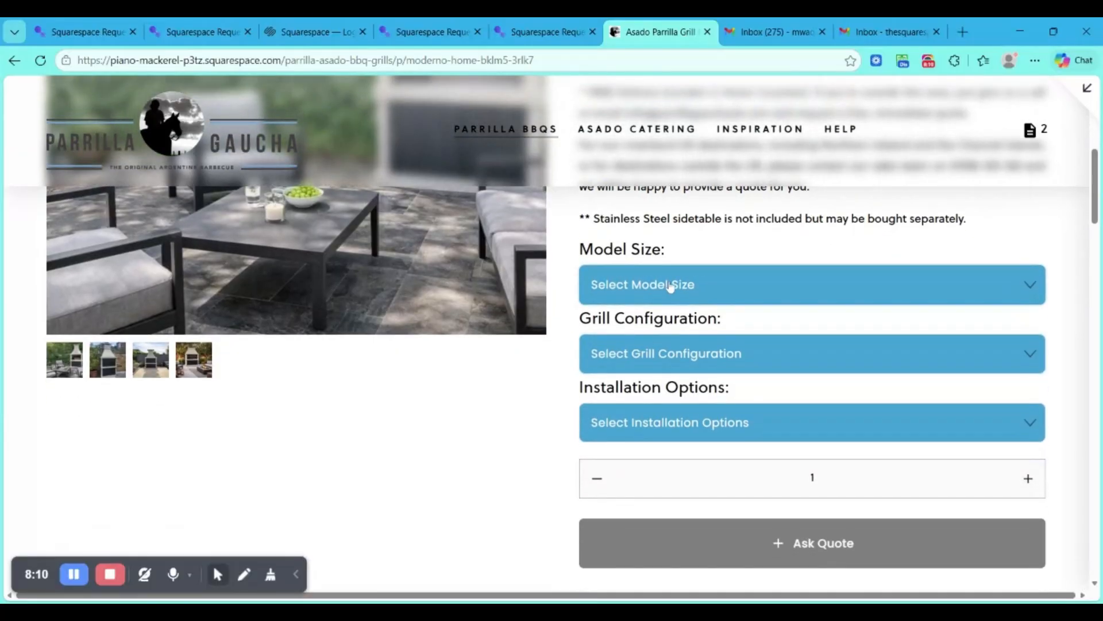
click(665, 328)
click(697, 357)
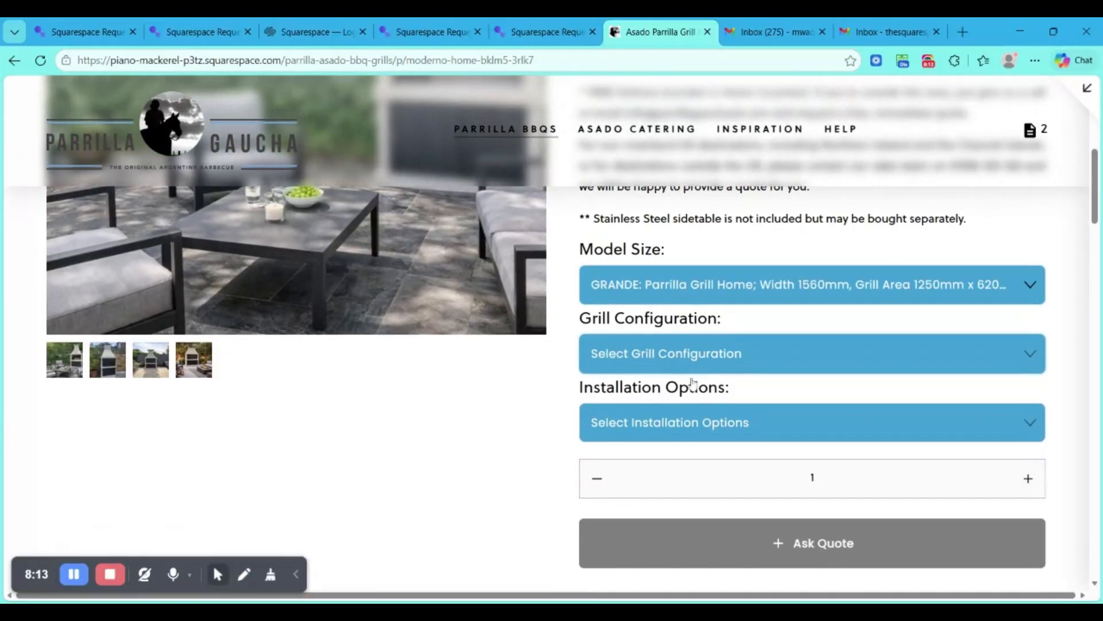
click(693, 384)
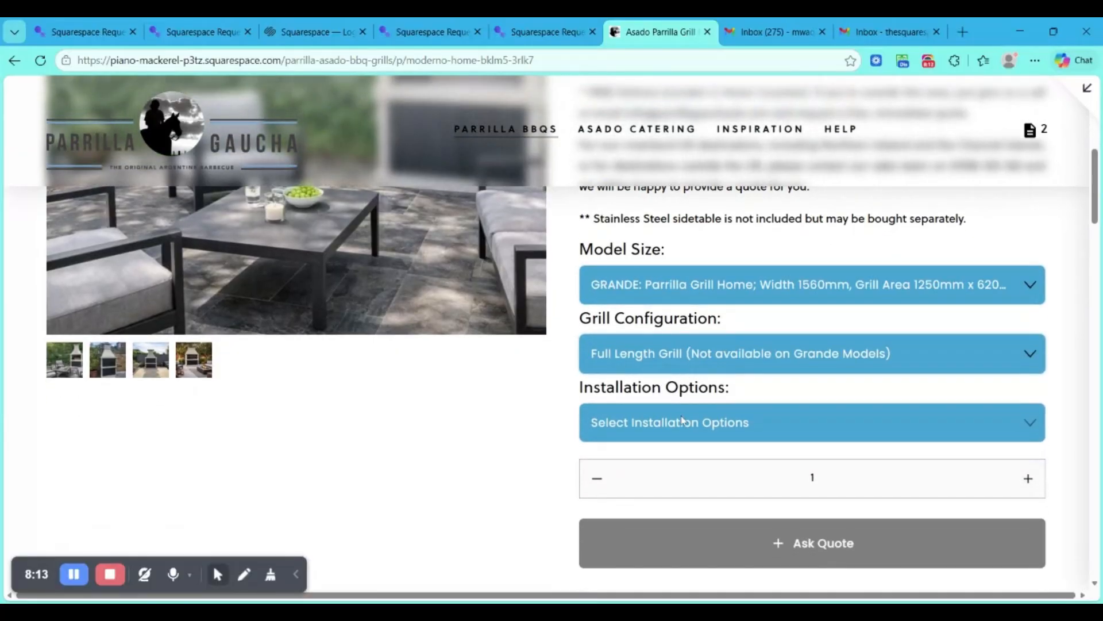
click(672, 382)
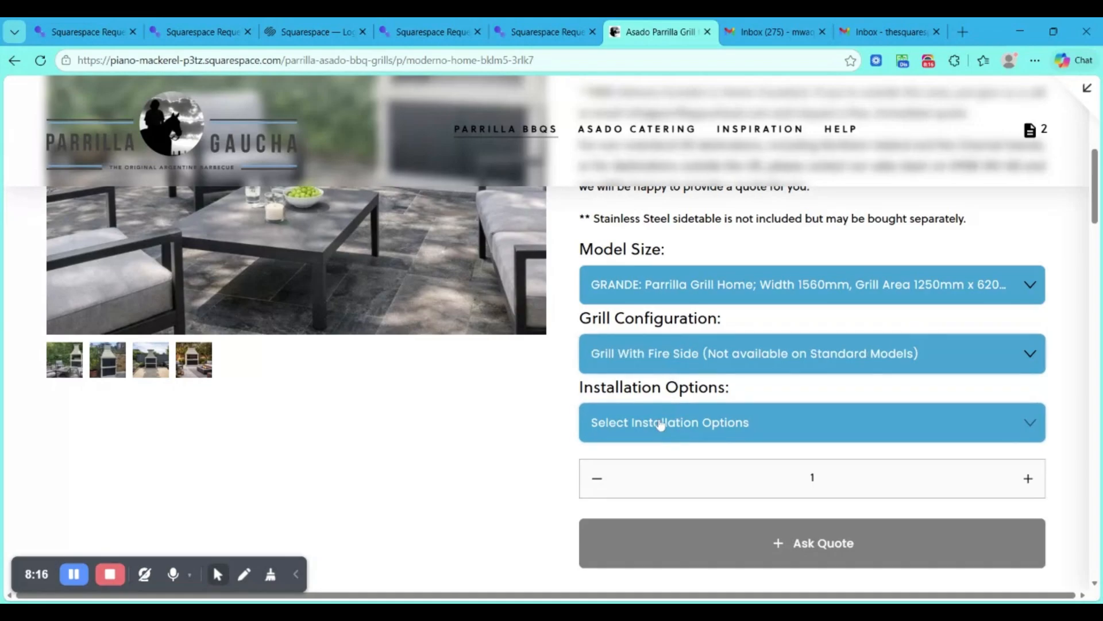
click(658, 452)
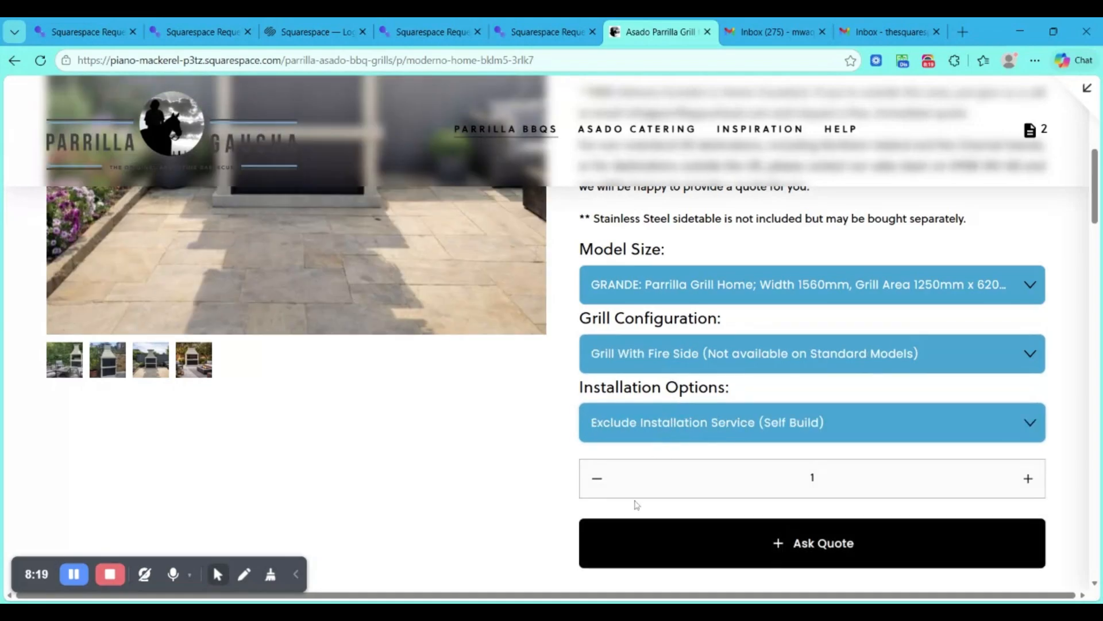
- Add the configured ASADO PARRILLA GRILL HOME to the quote with quantity 1 and review the items in the quote list
scroll(561, 480, down, 3)
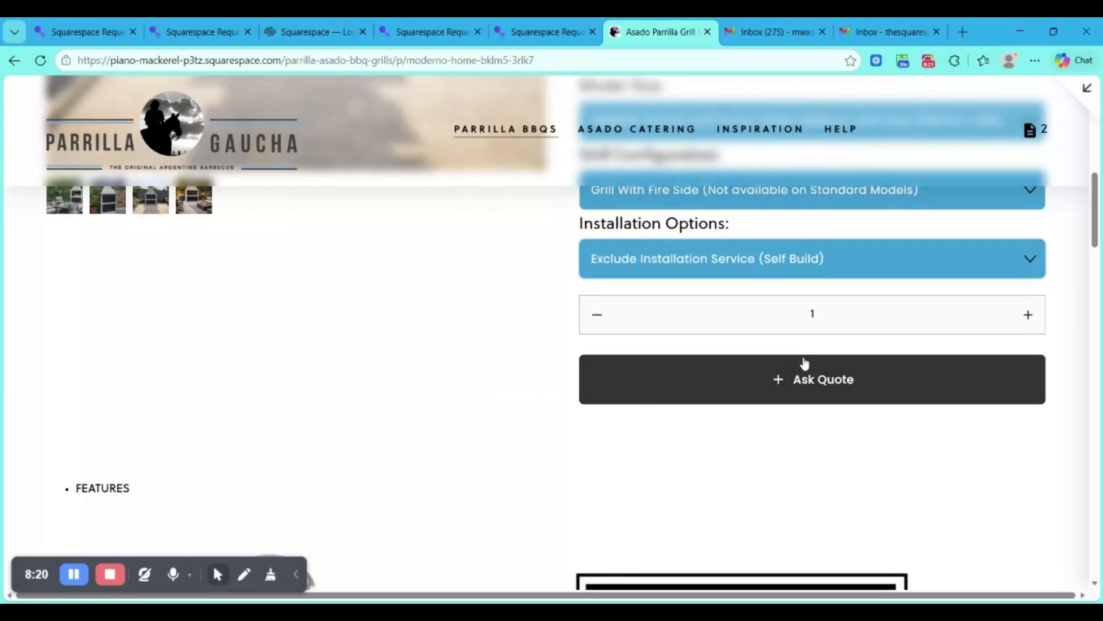
scroll(674, 192, up, 3)
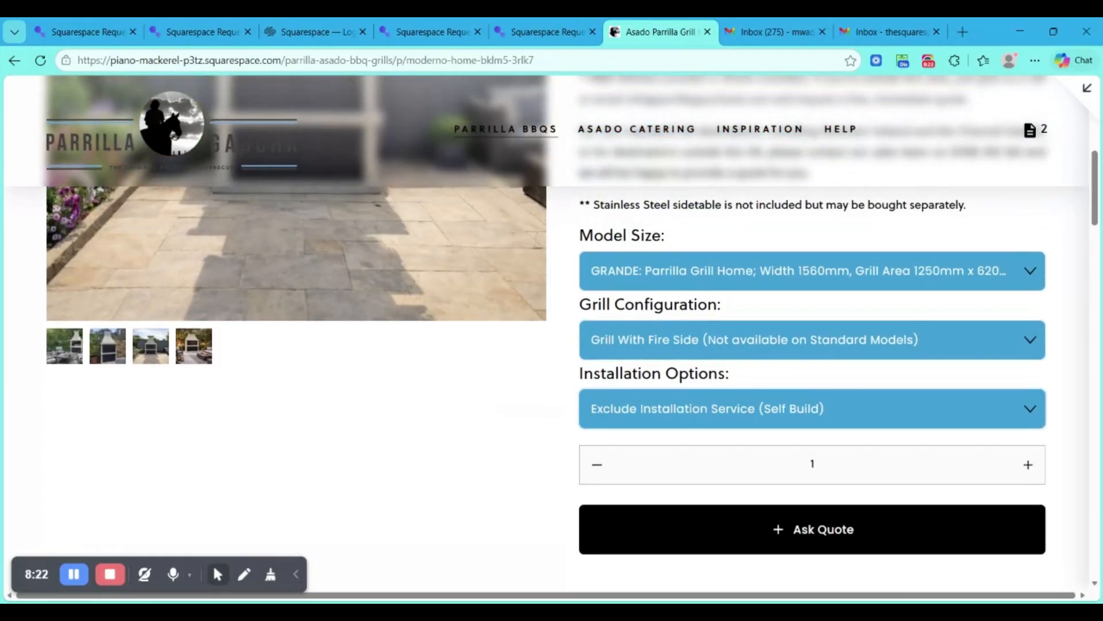
scroll(675, 373, down, 2)
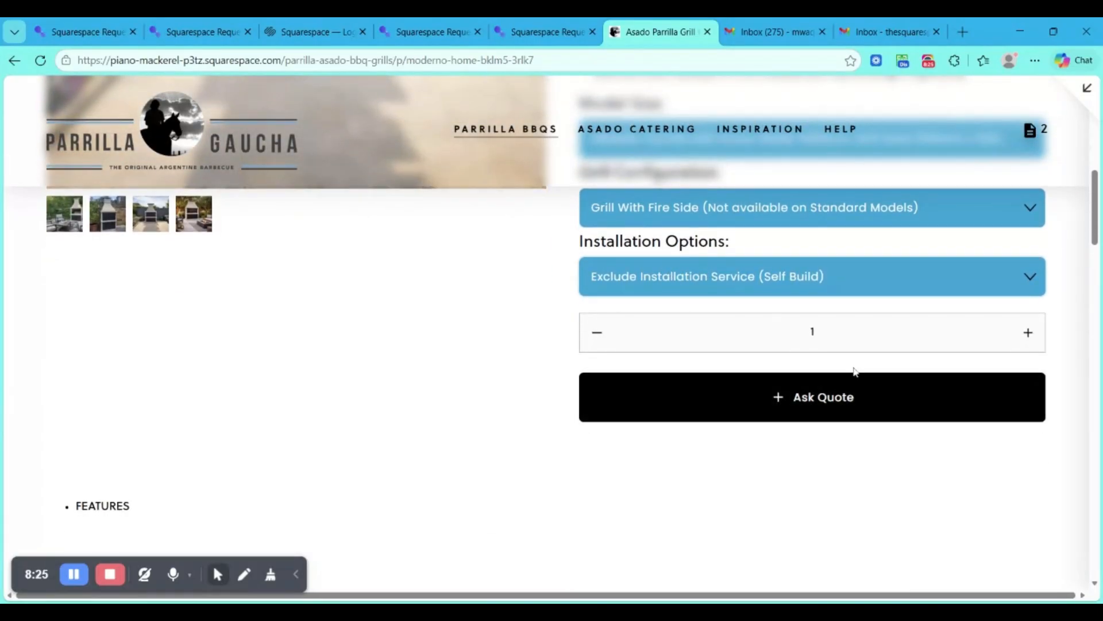
click(788, 397)
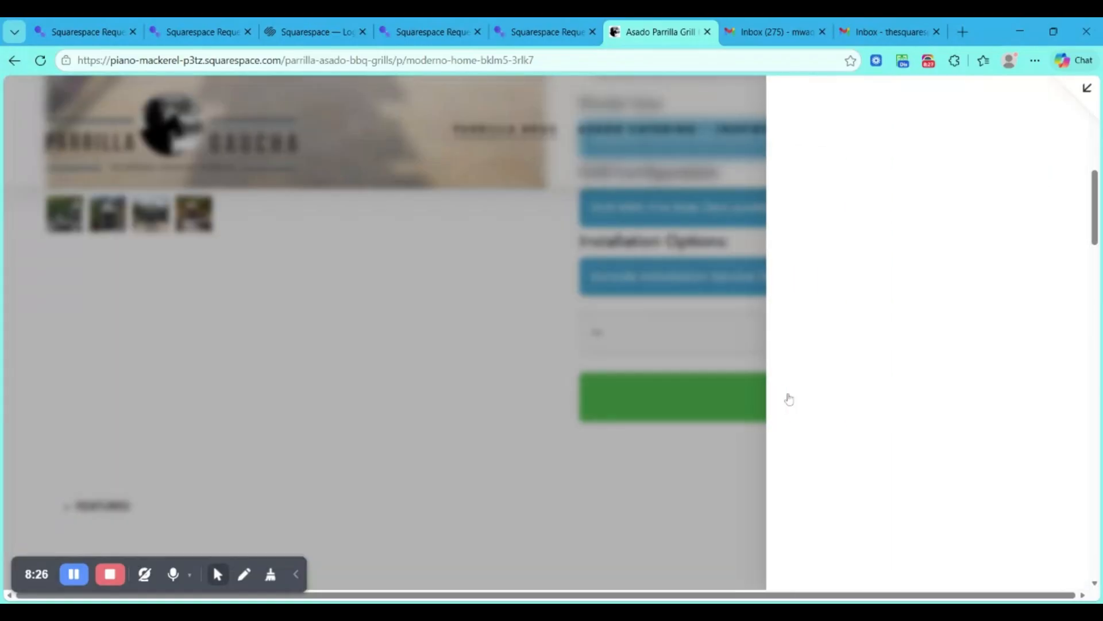
scroll(789, 398, down, 1)
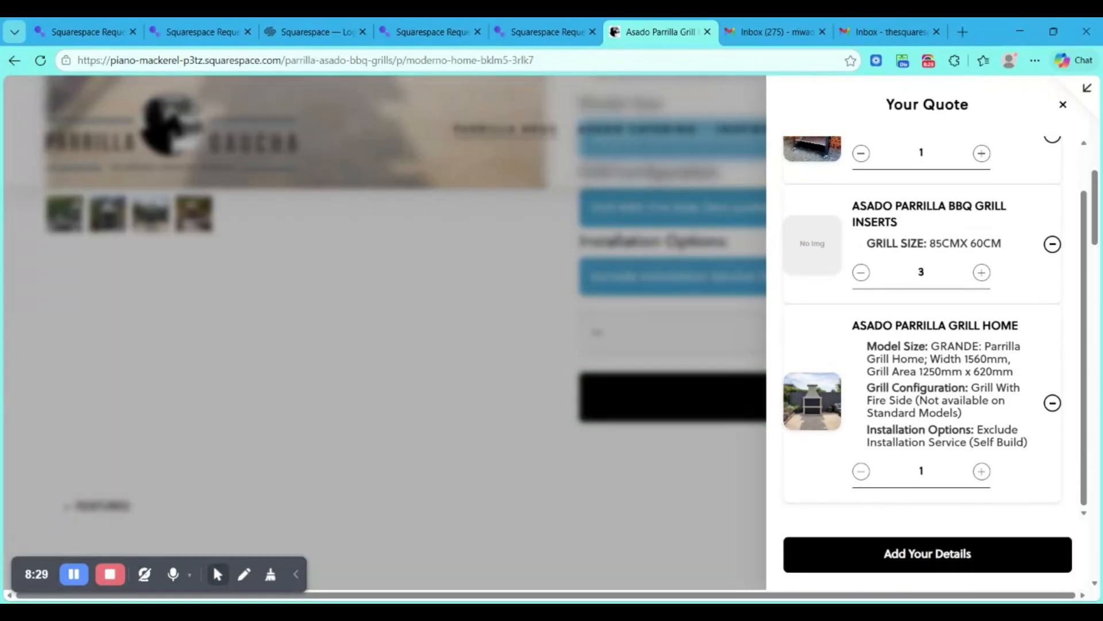
scroll(859, 369, up, 1)
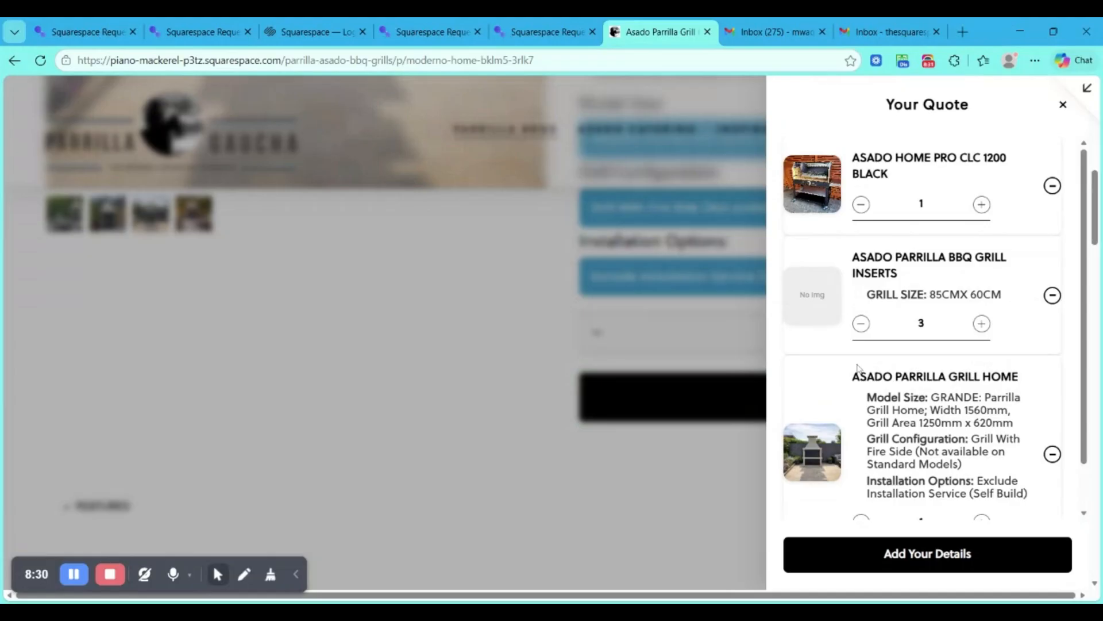
scroll(857, 368, down, 1)
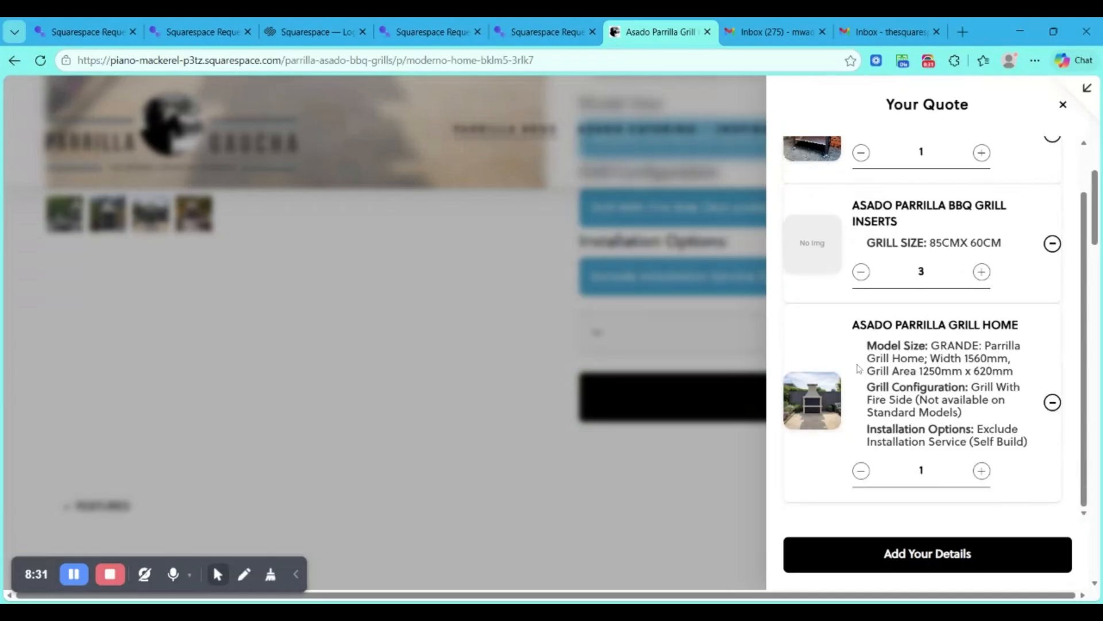
- Proceed to the customer details form of the quote and fill in both the first and last name with "Test"
click(854, 569)
click(796, 168)
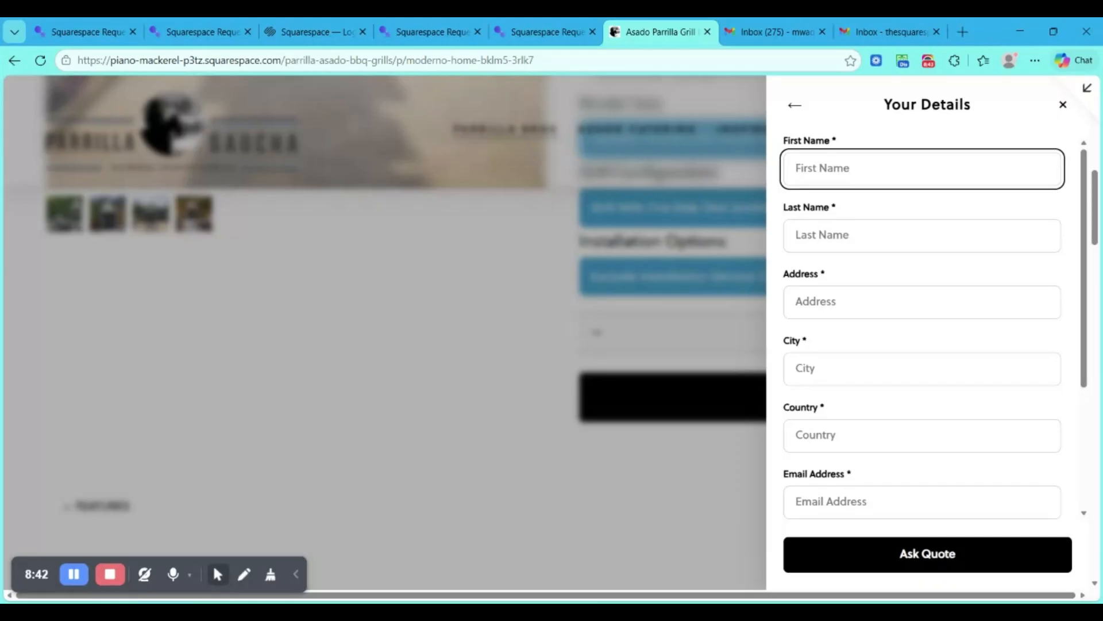
text(Test)
key(Tab)
text(Test)
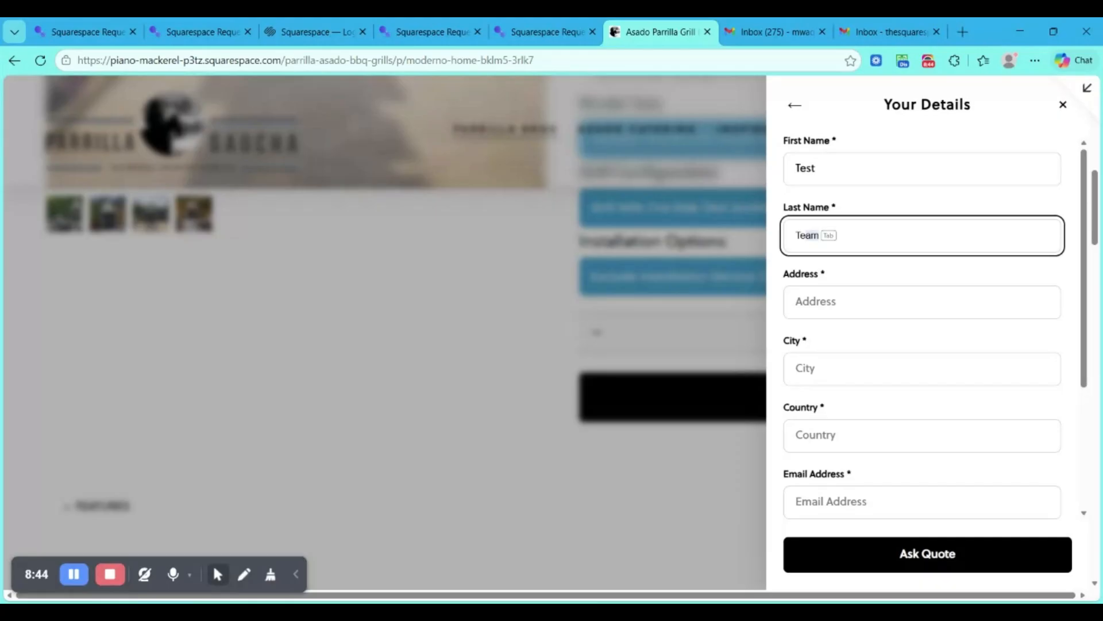
key(Tab)
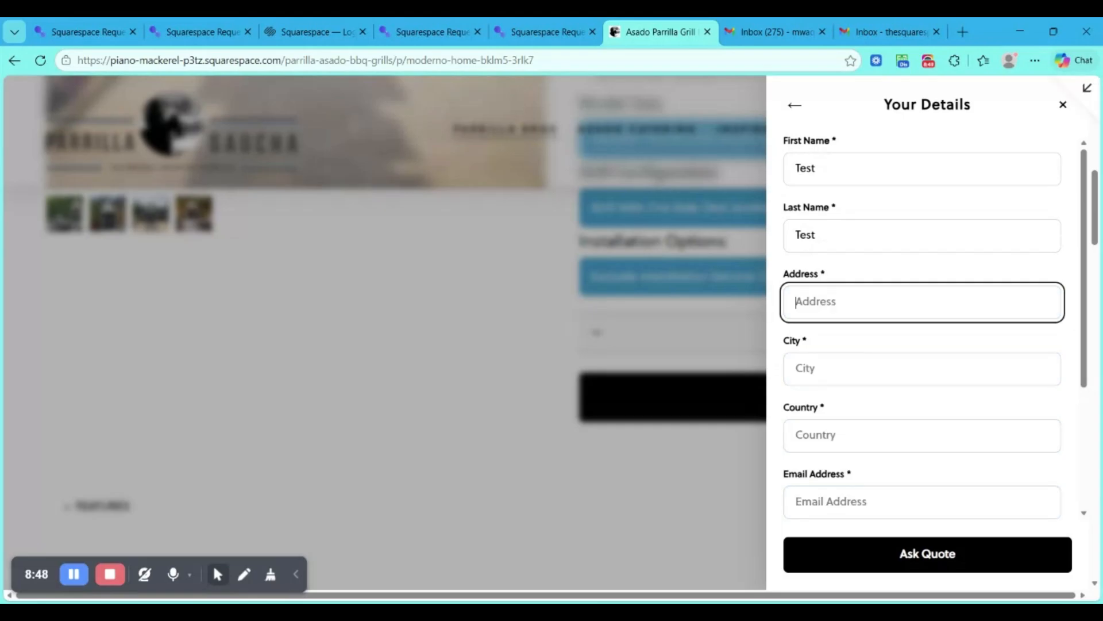
- Fill in the address as "Test" and the city and country as "test" in the quote details
text(Test)
key(Tab)
text(test)
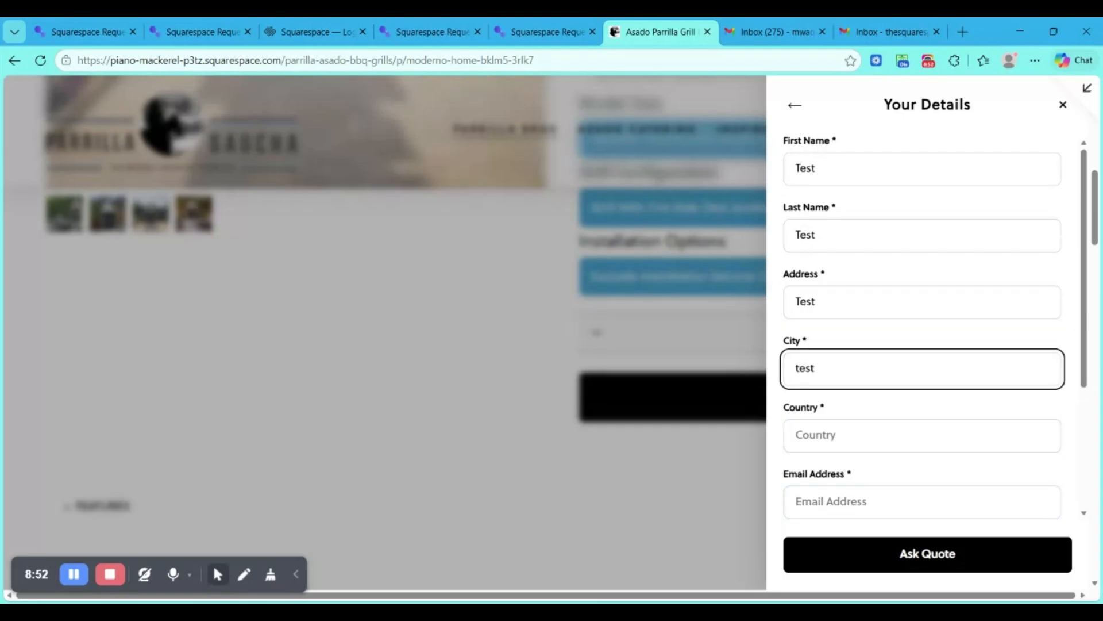
key(Tab)
text(tes)
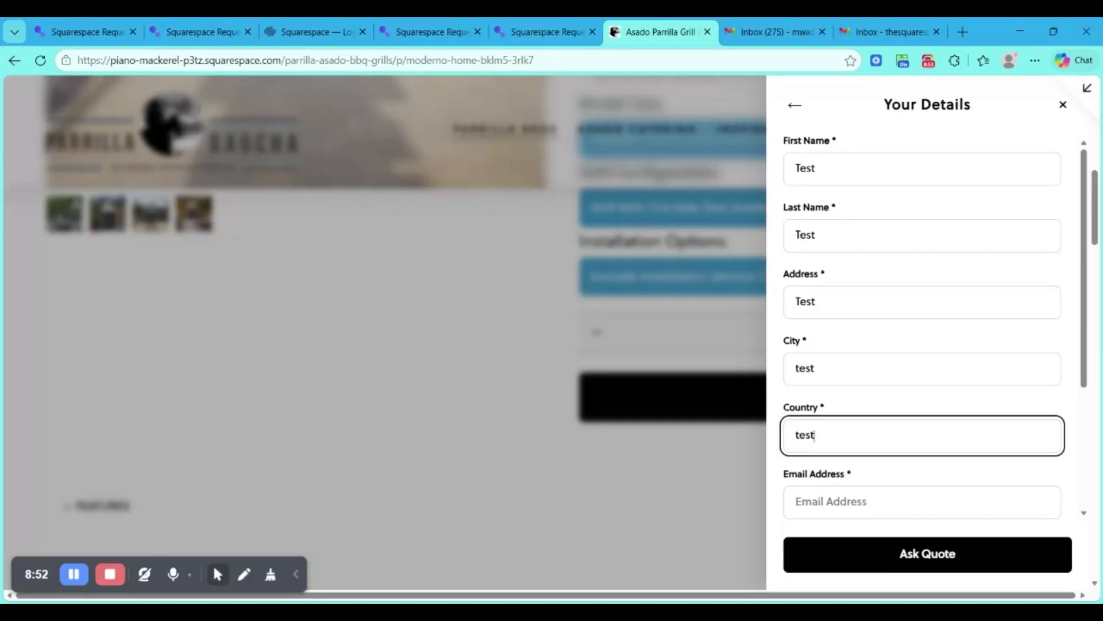
- Enter "test" as the email address, leave the phone number and message empty, and try to submit the quote request
scroll(834, 422, down, 2)
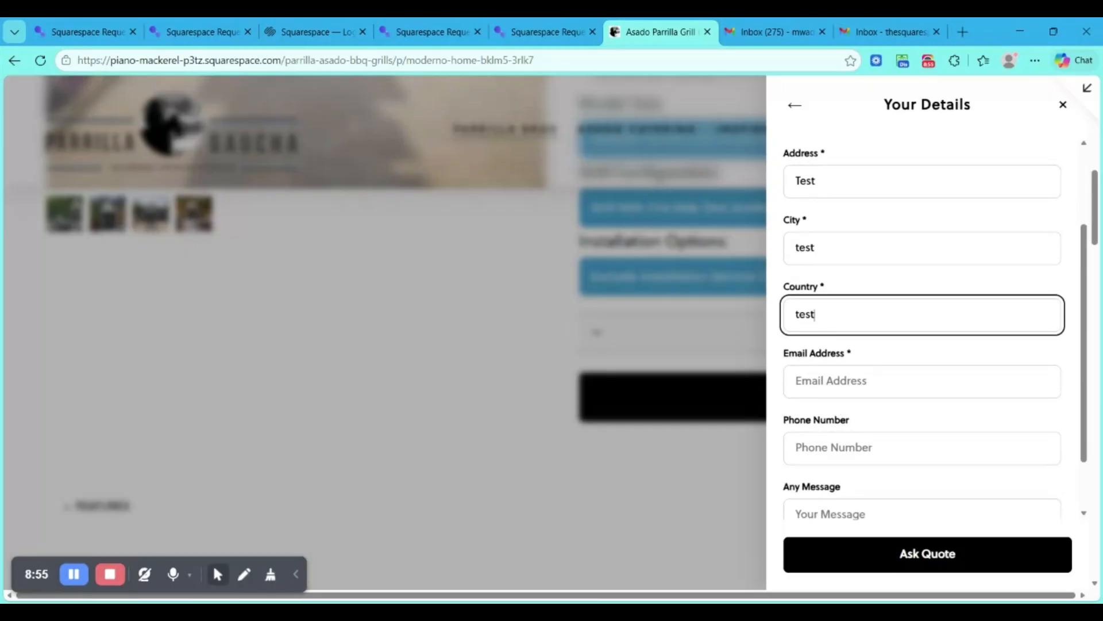
key(Tab)
text(test)
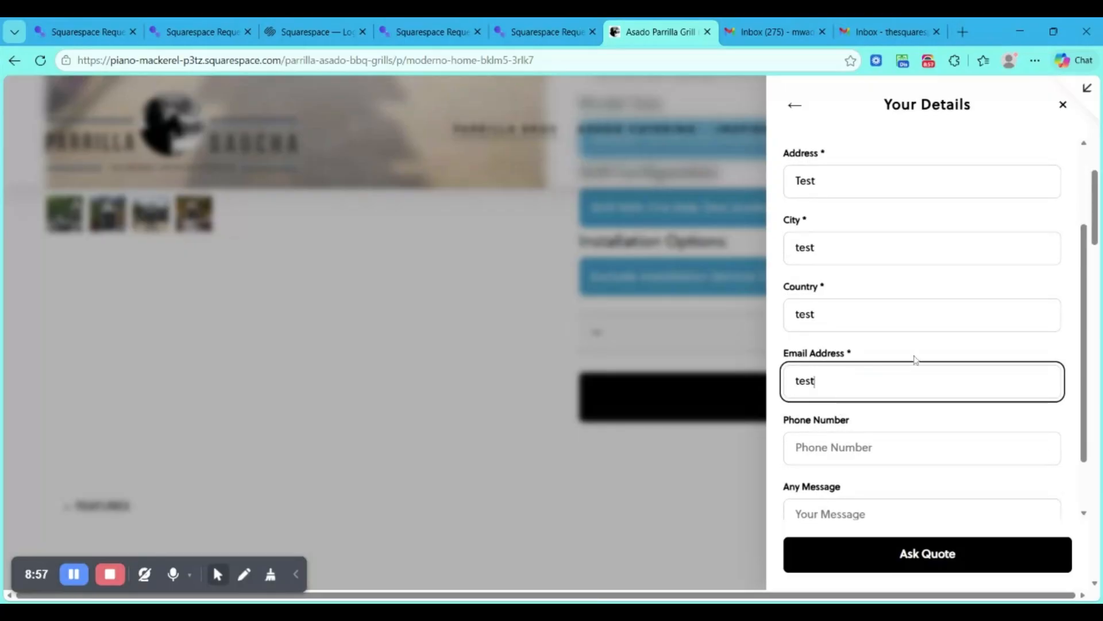
scroll(914, 360, down, 1)
click(915, 368)
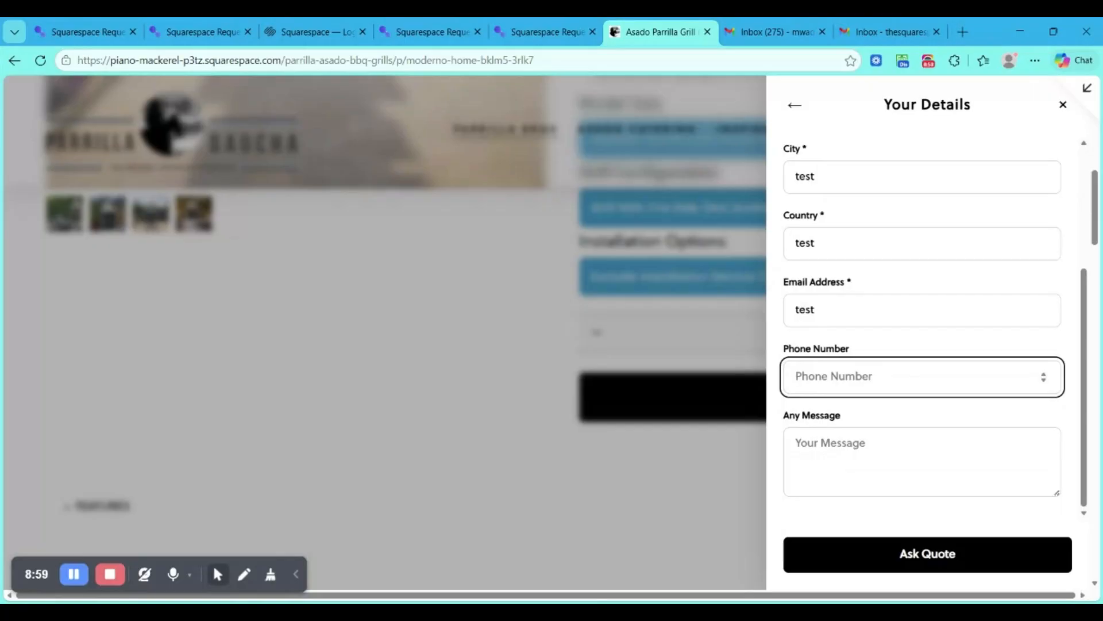
click(773, 360)
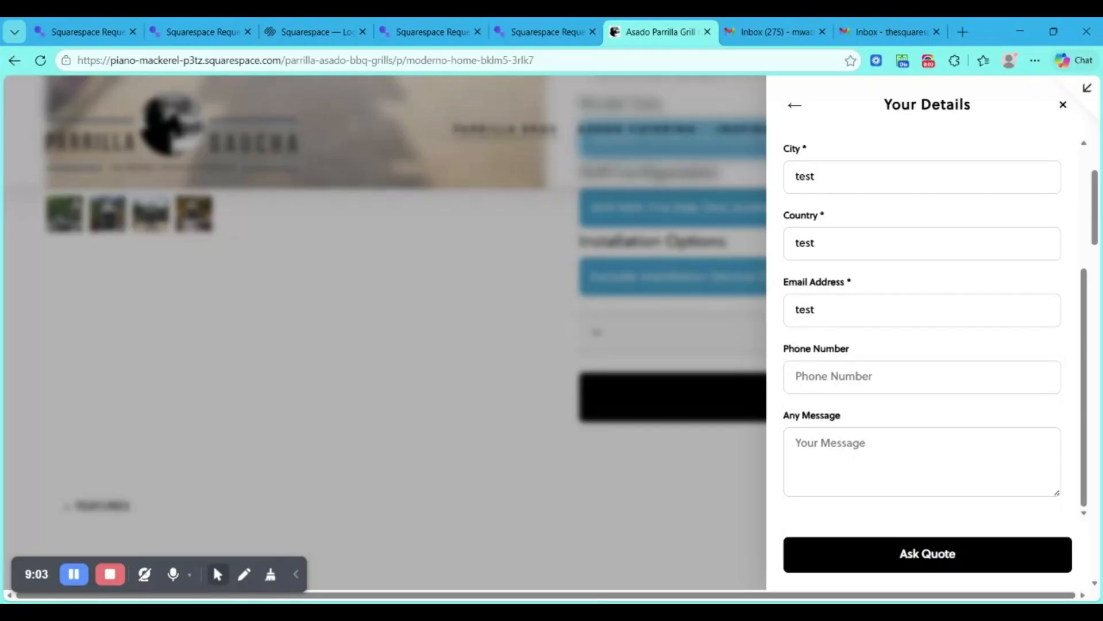
click(907, 563)
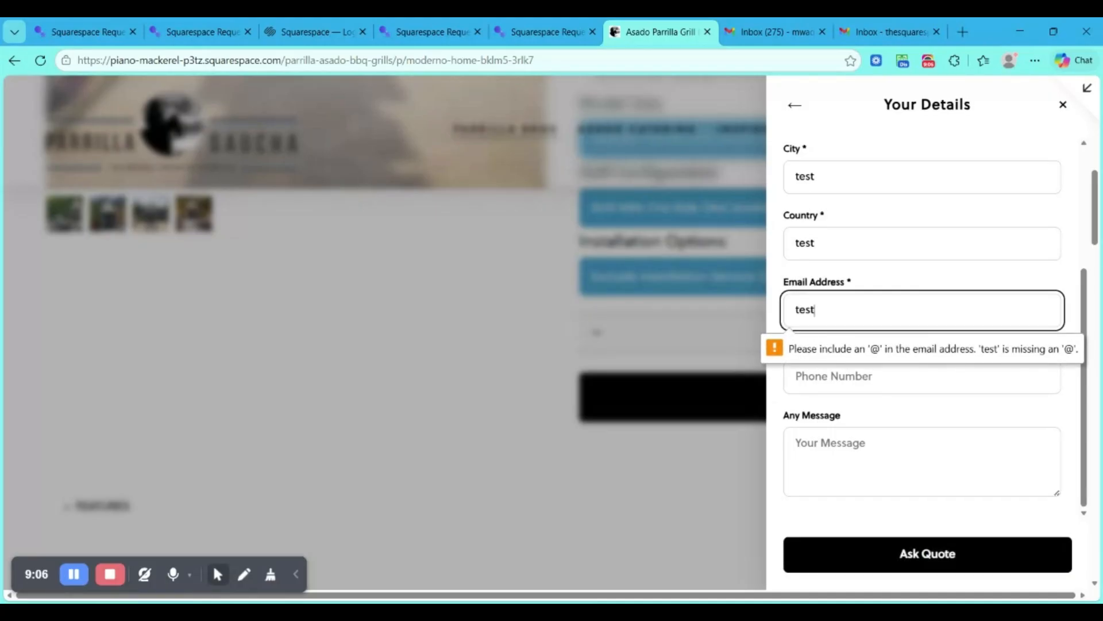
- Complete the email address with the suggested domain, submit the quote request and close the confirmation
text(@)
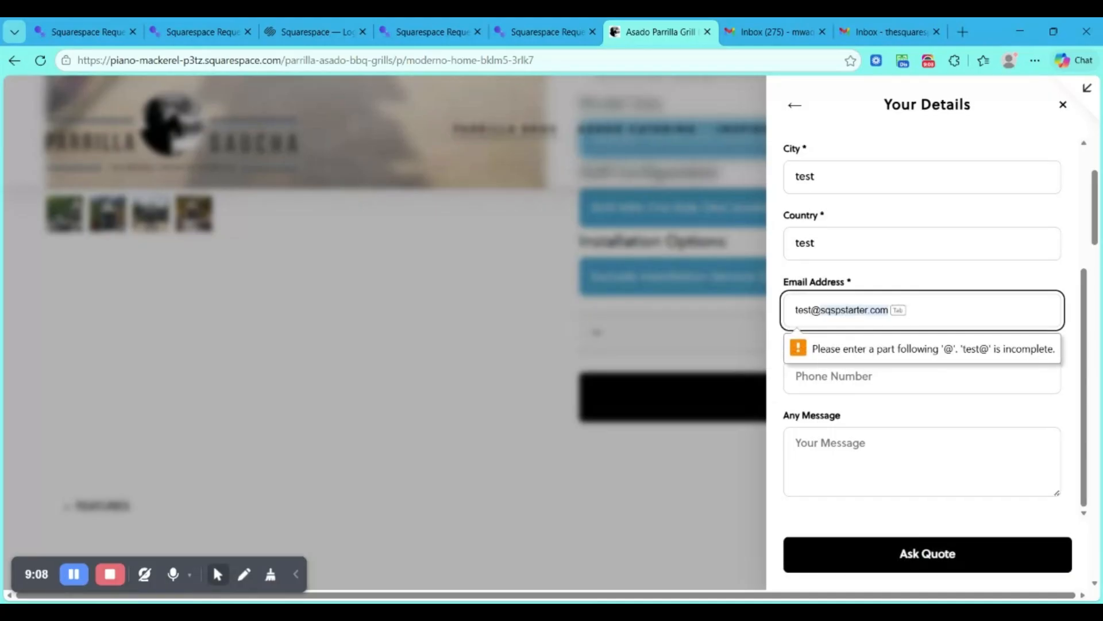
key(Tab)
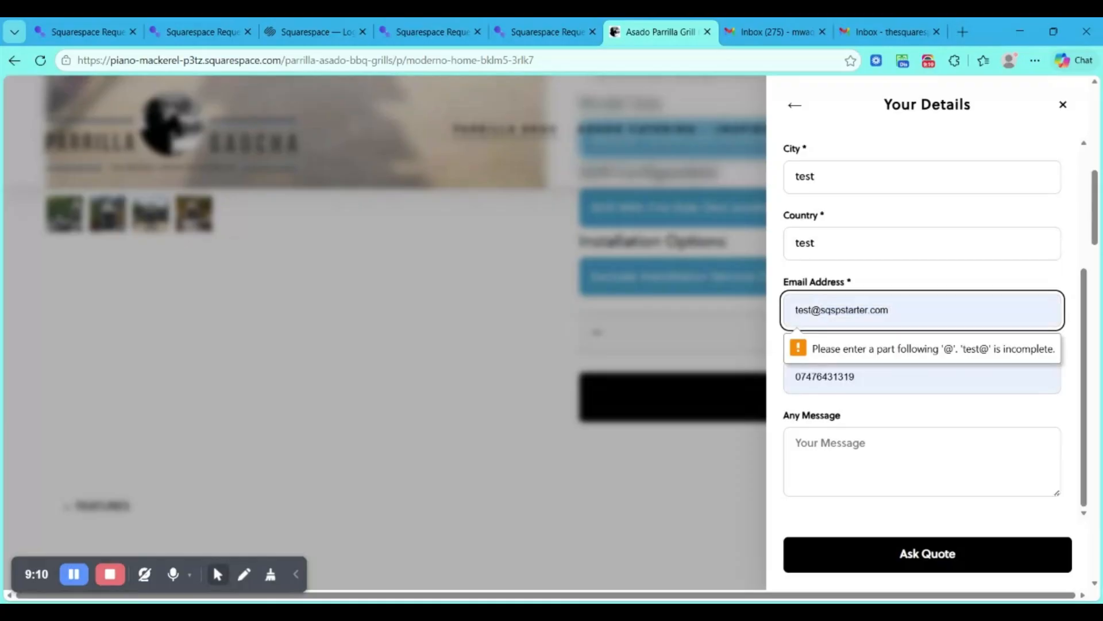
click(883, 571)
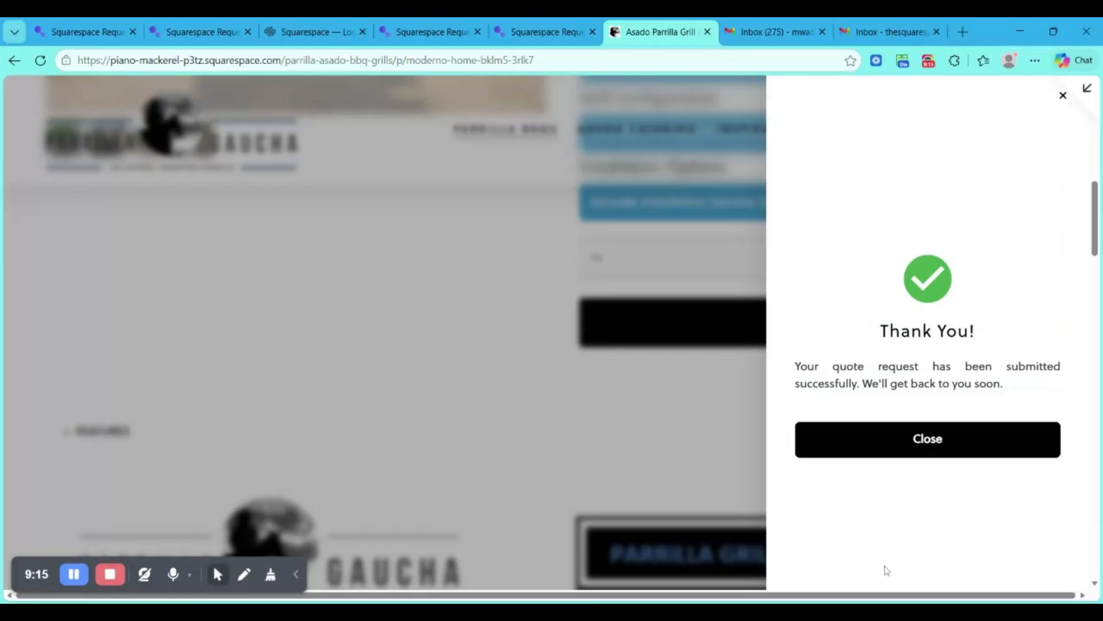
click(957, 449)
scroll(672, 229, up, 10)
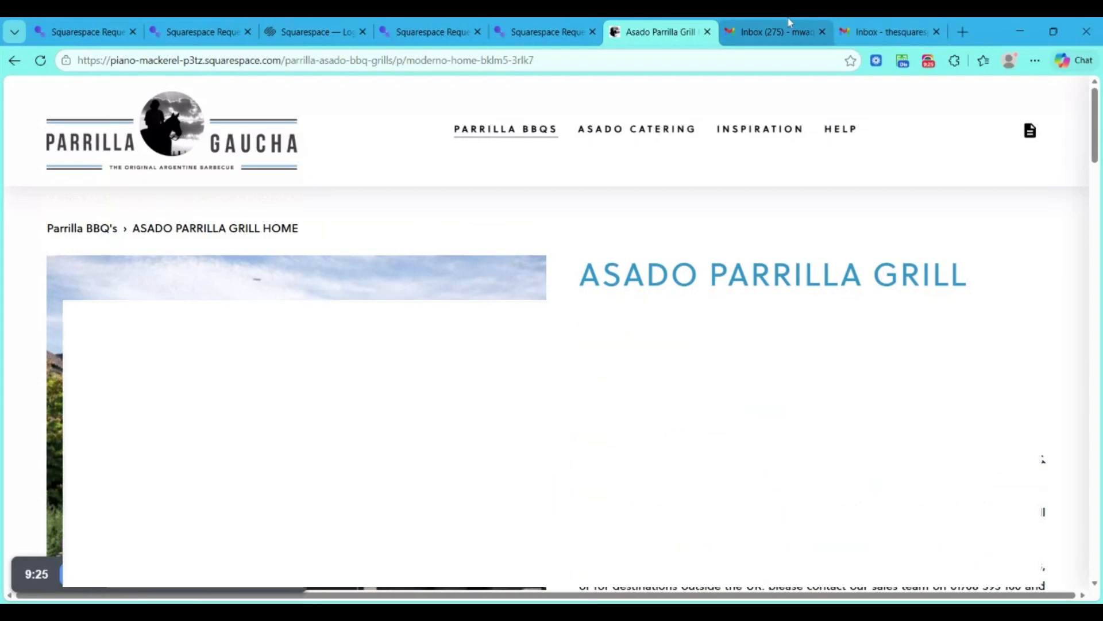
- Switch to the Gmail inbox, refresh it and open the New Quote Request email for Parrilla Gaucha UK (Copy)
click(790, 23)
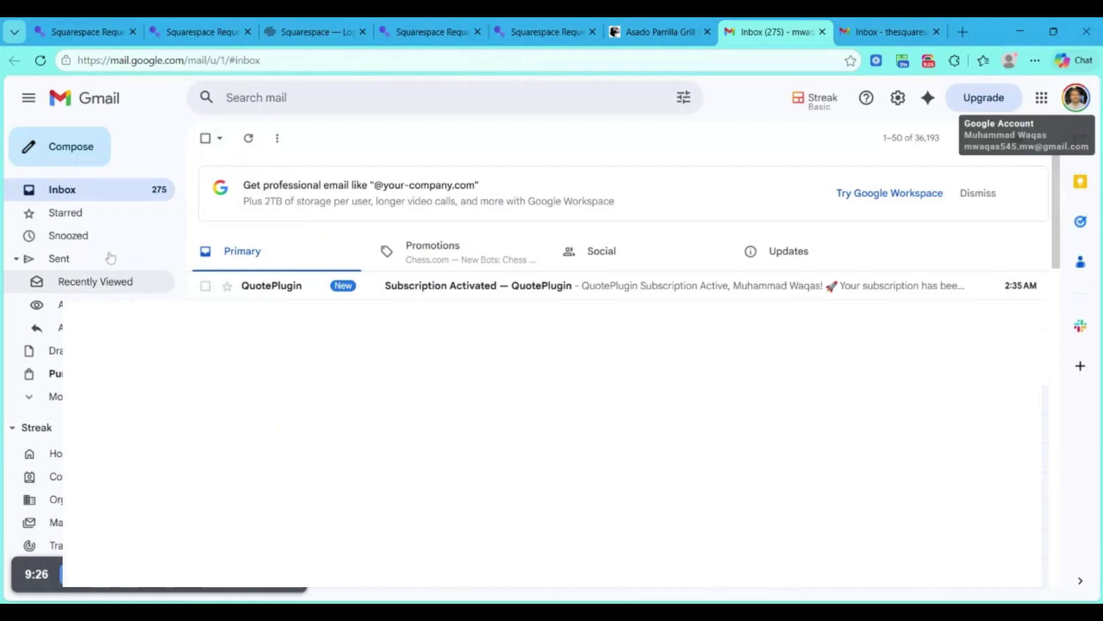
click(41, 61)
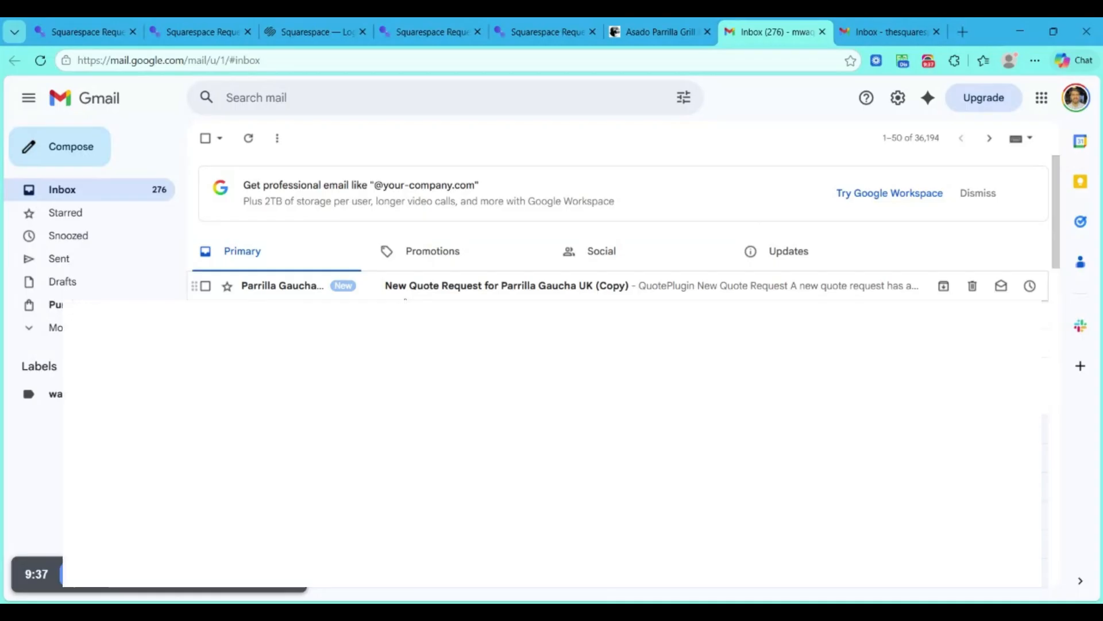
click(504, 292)
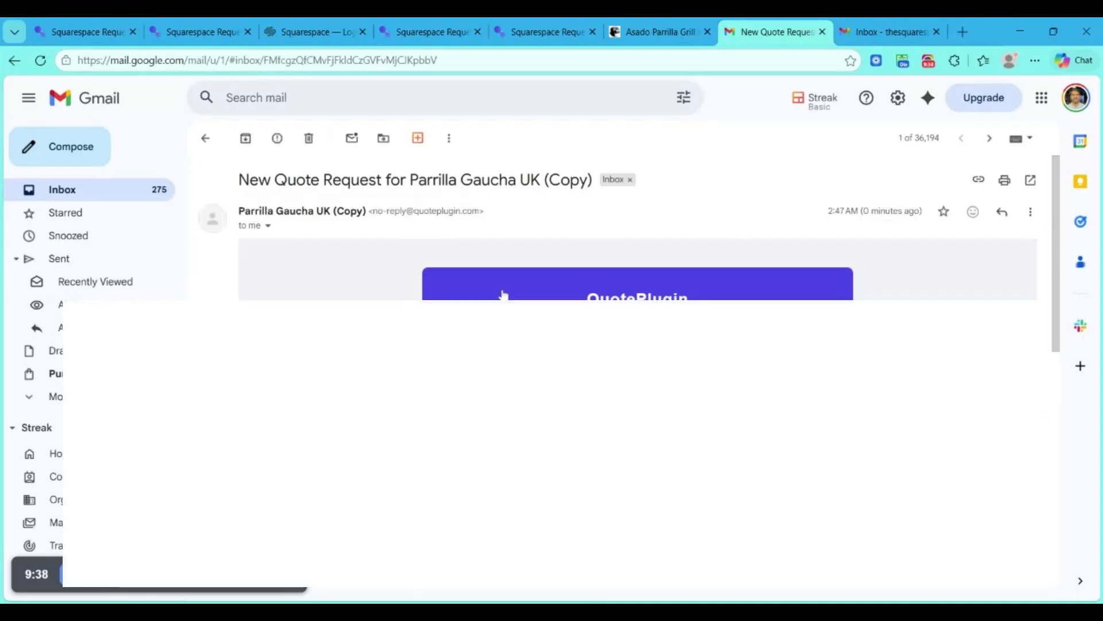
- Examine the customer information, address and requested products with their variants and quantities in the quote request email
scroll(504, 296, down, 3)
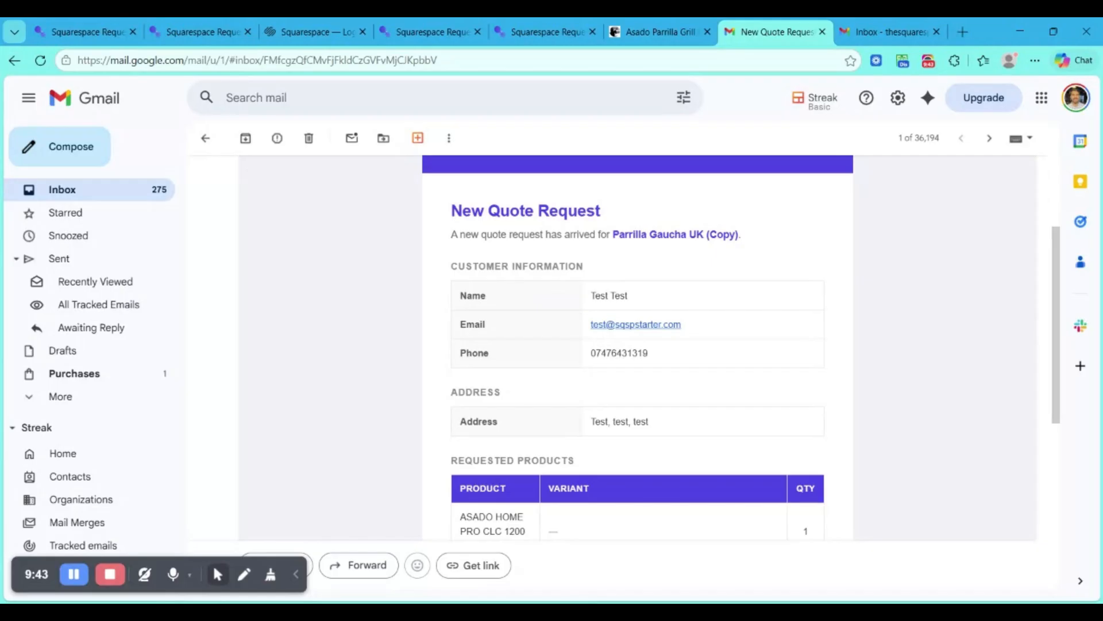
scroll(603, 372, down, 5)
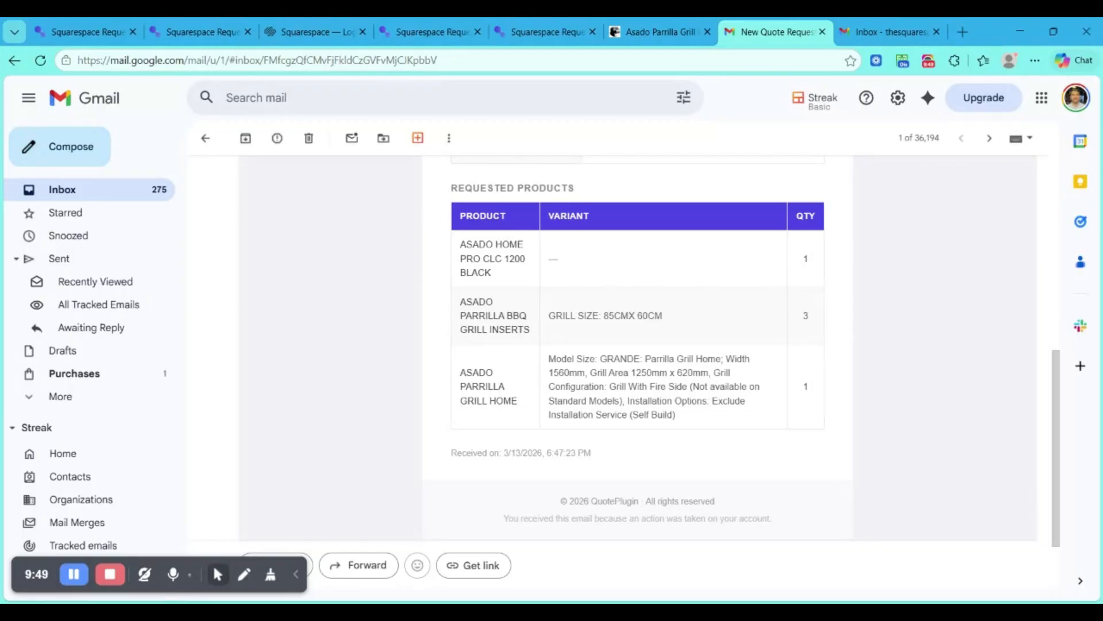
scroll(660, 380, down, 2)
scroll(659, 380, up, 8)
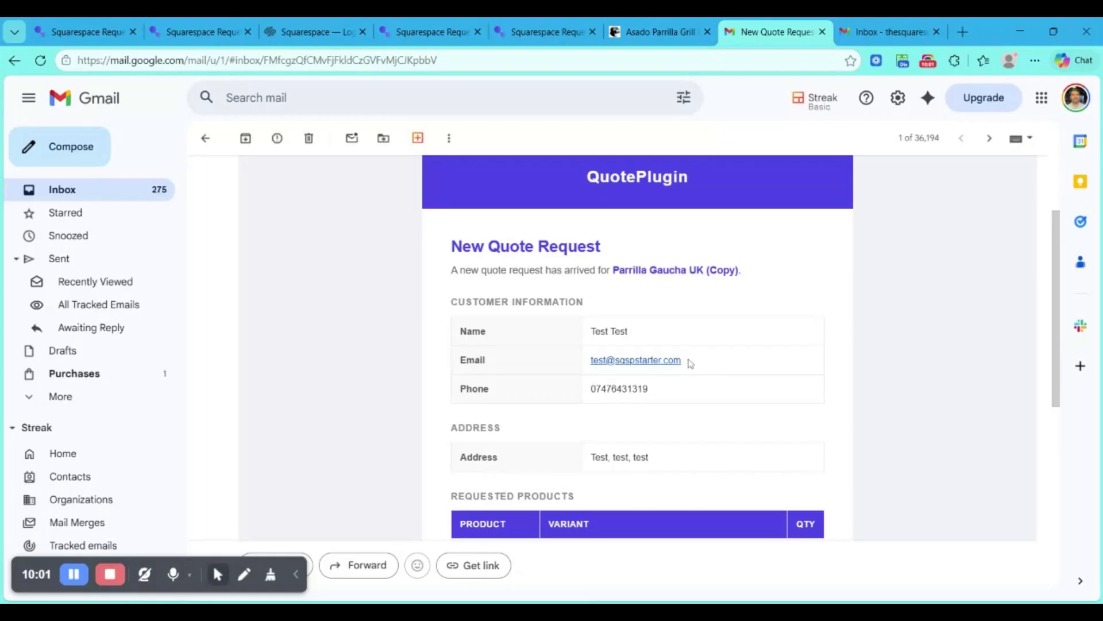
drag(686, 360, 742, 311)
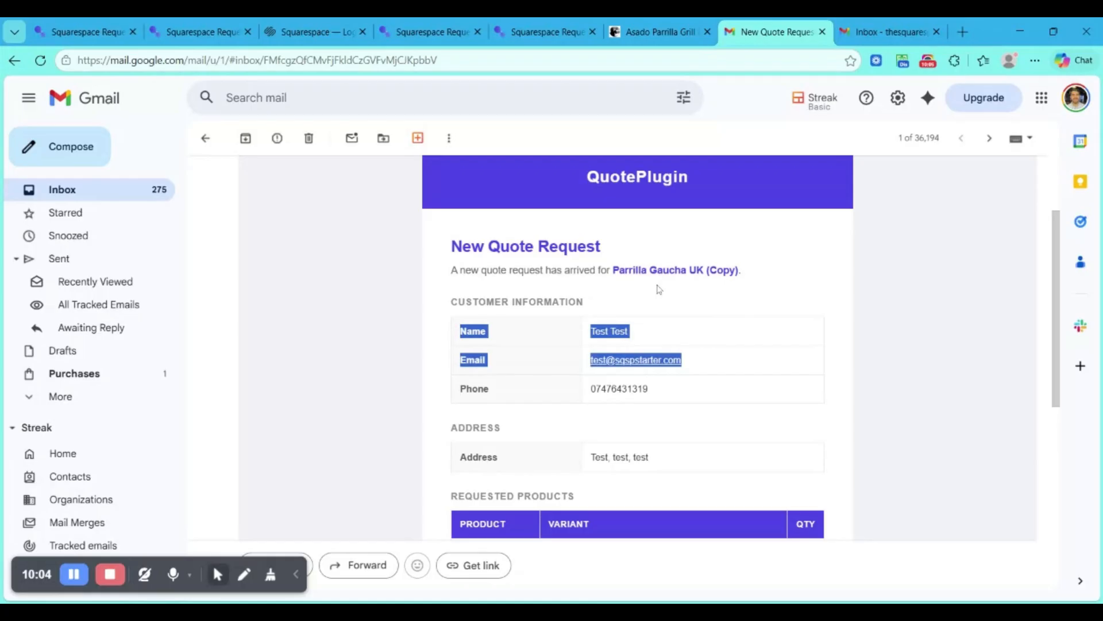
click(565, 263)
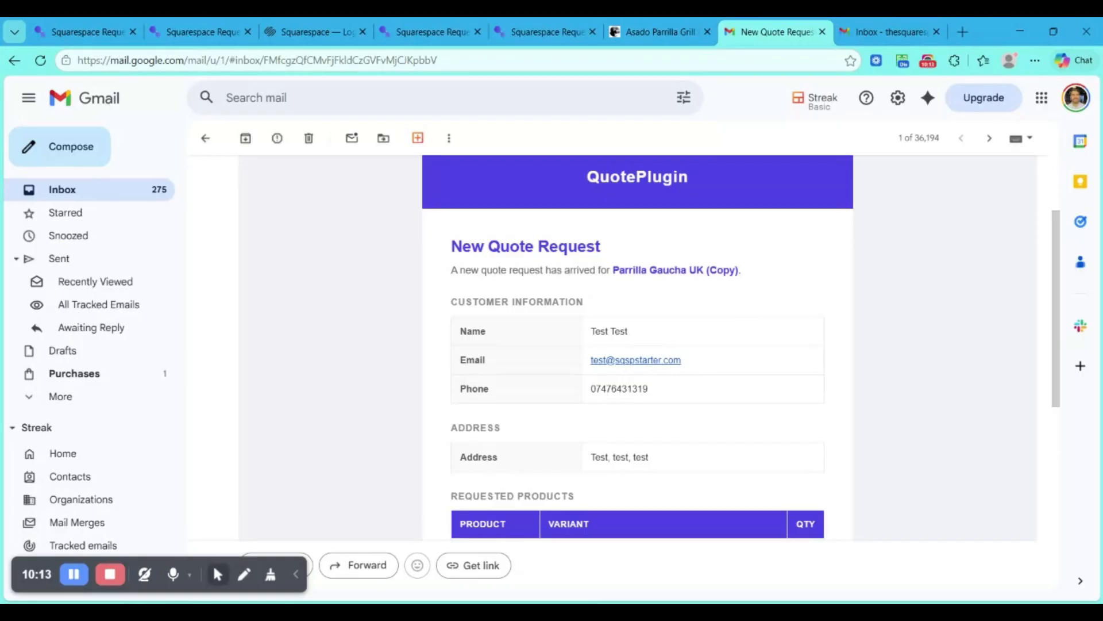
scroll(618, 379, up, 3)
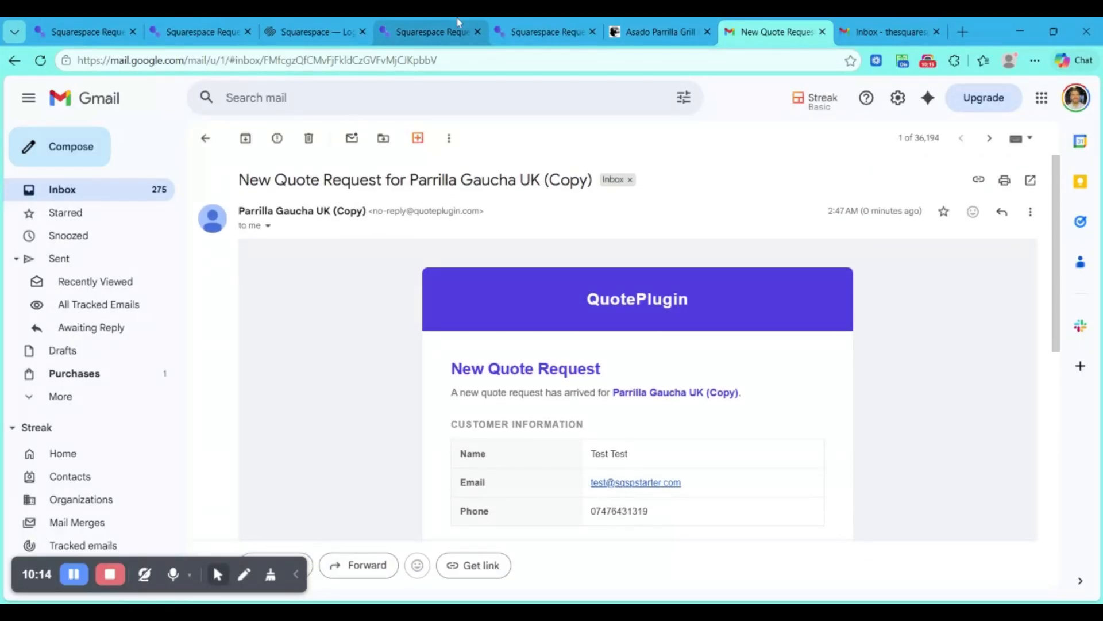
- Switch to the QuotePlugin dashboard and look through the Reply-to Email, Google Sheets integration and color customization settings
click(437, 32)
scroll(460, 337, down, 4)
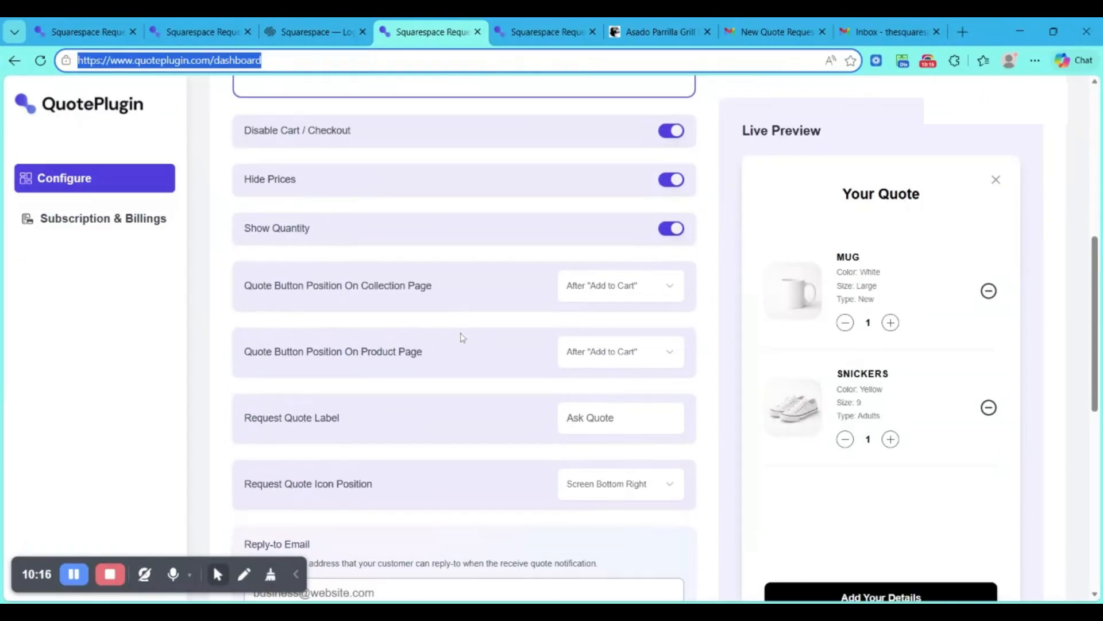
scroll(603, 278, down, 3)
scroll(606, 277, down, 2)
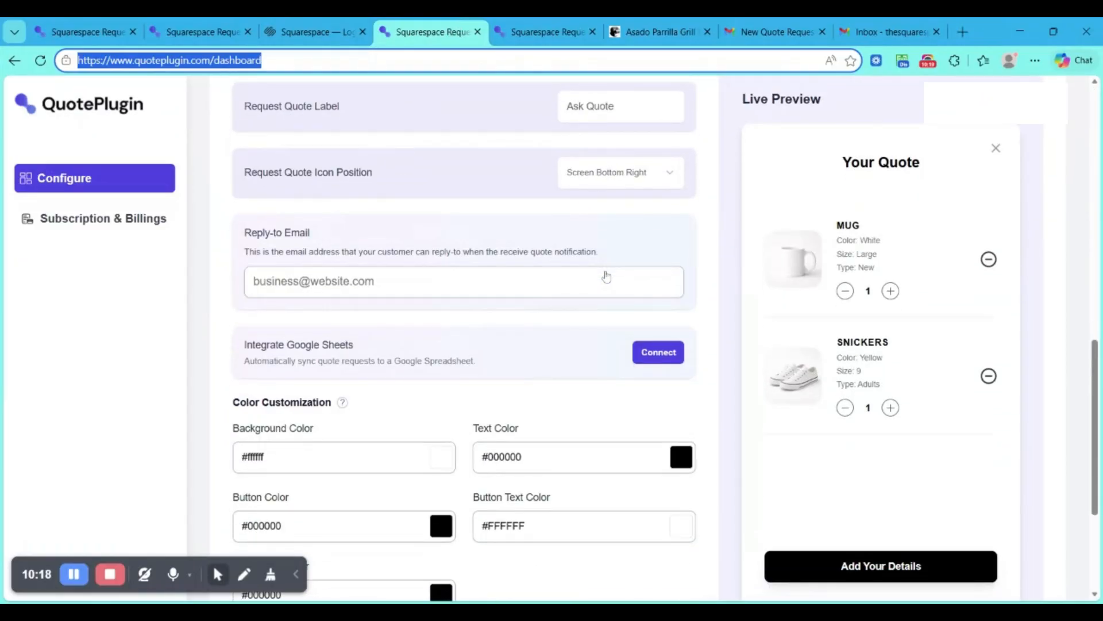
scroll(606, 277, down, 3)
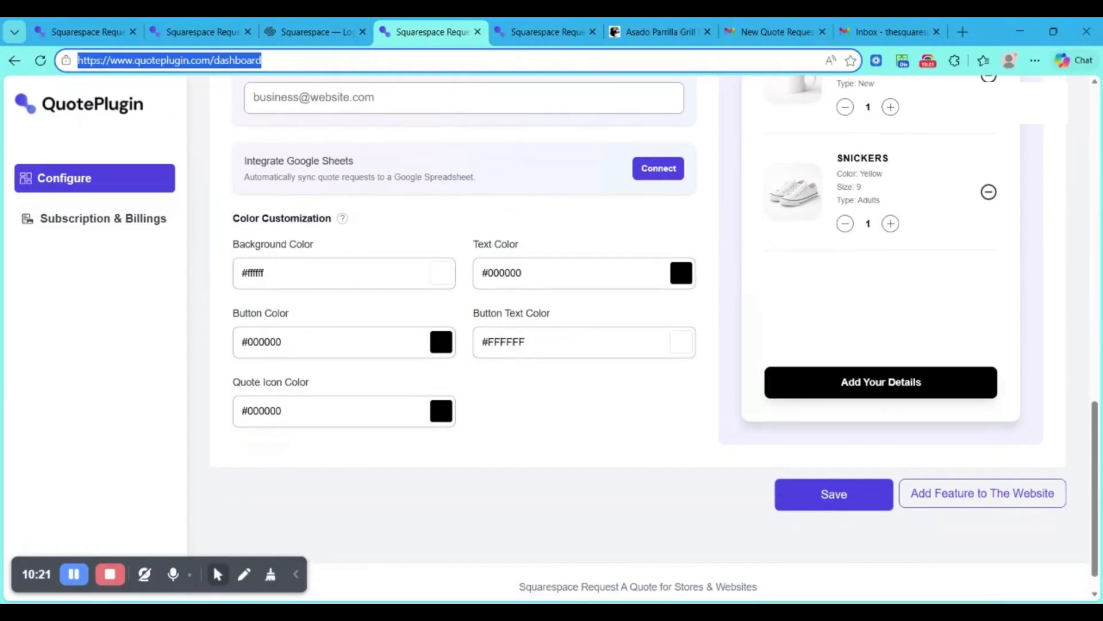